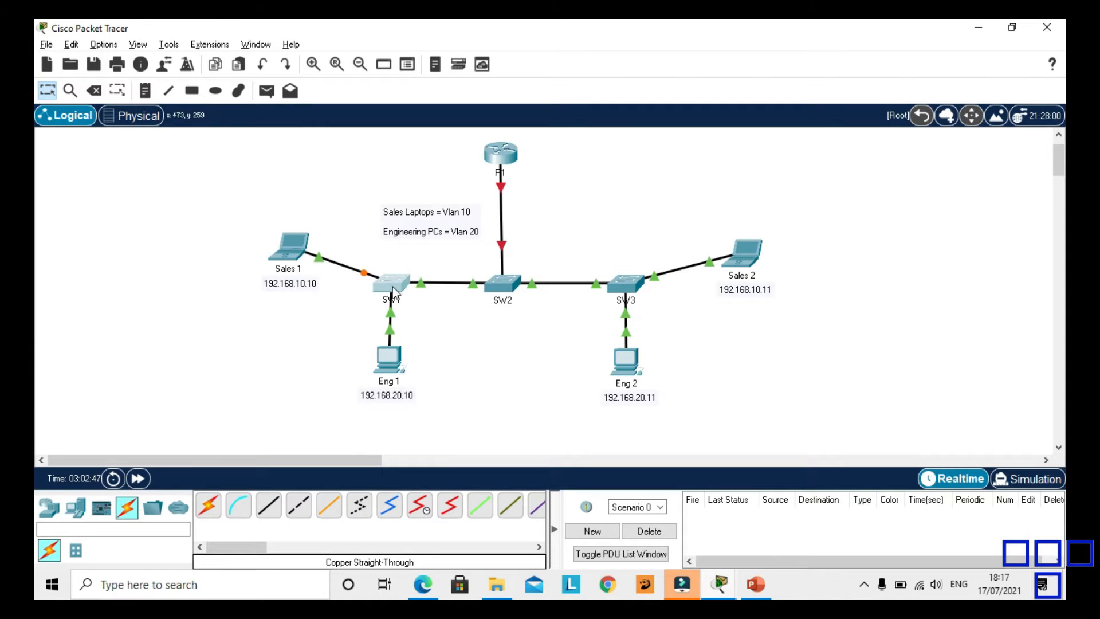
Step: Open SW1's command line, move its window clear of the topology, and display the brief VLAN table
click(393, 287)
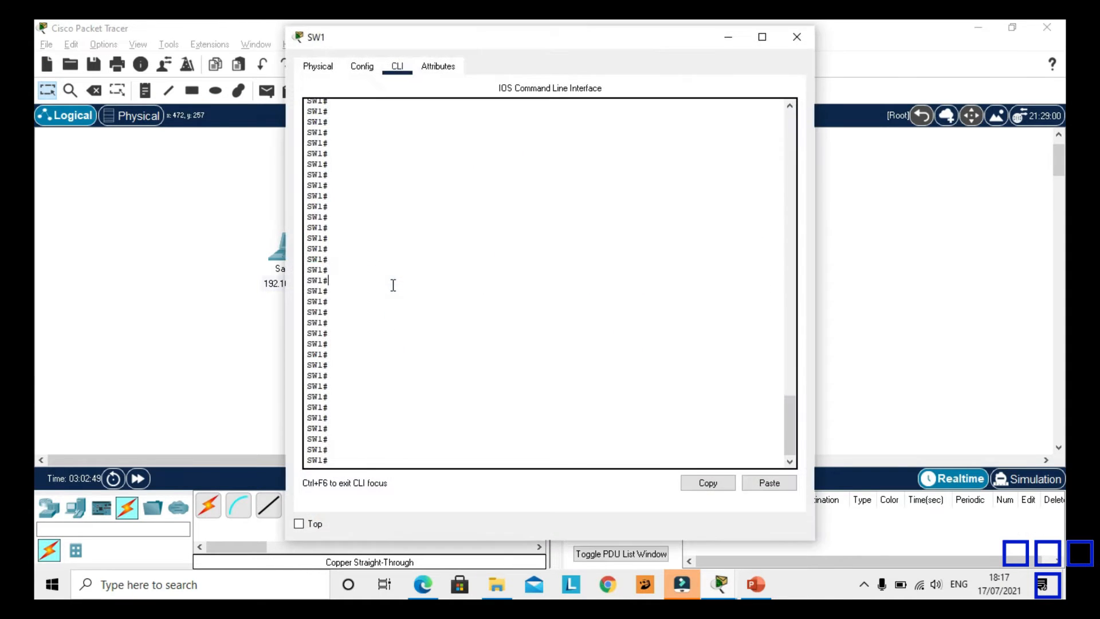
click(349, 408)
key(Return)
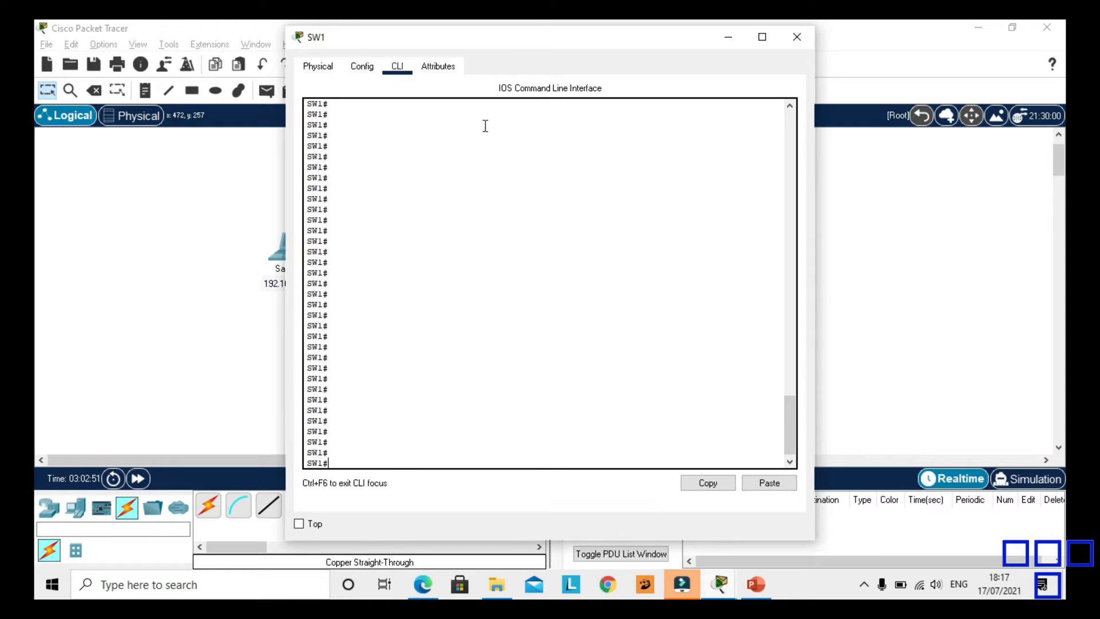
drag(508, 41, 744, 50)
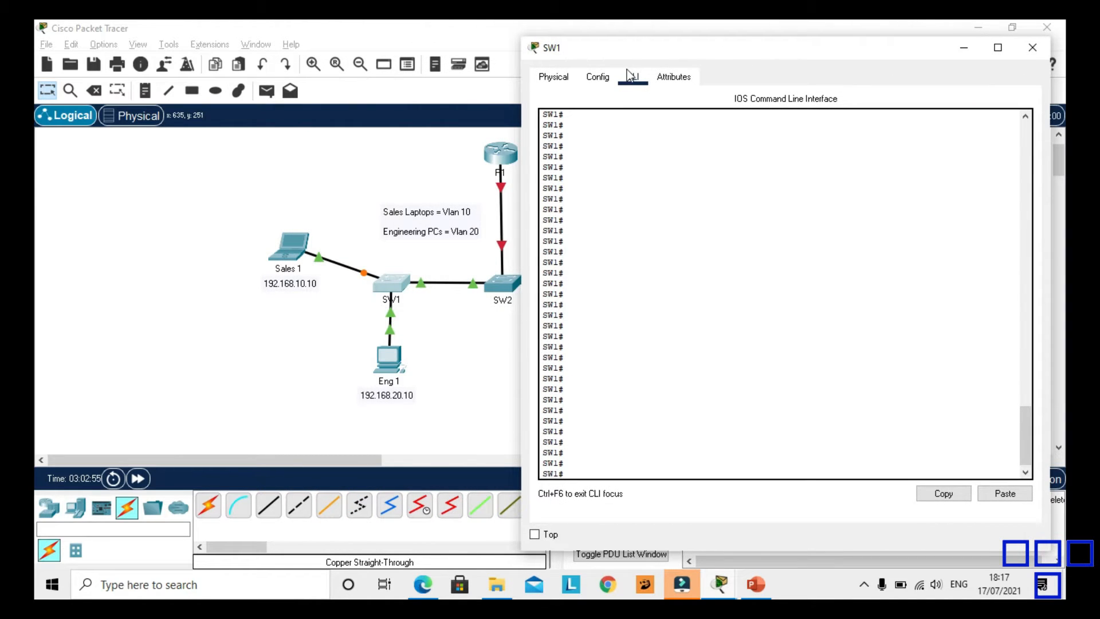
drag(631, 58, 717, 53)
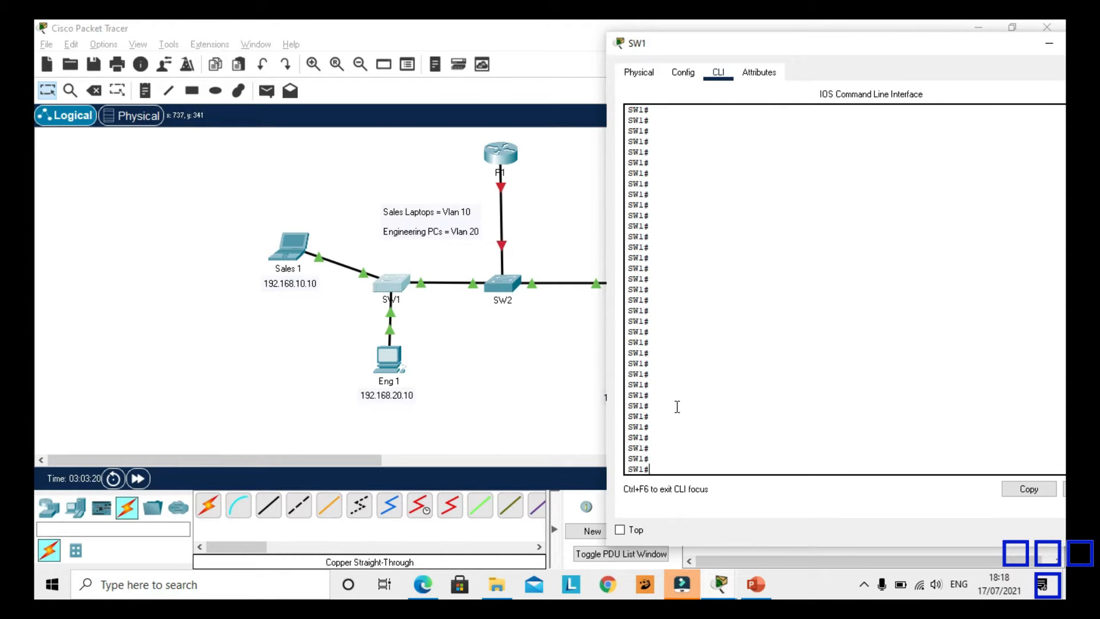
text(h vln)
key(BackSpace)
text(an v)
key(Return)
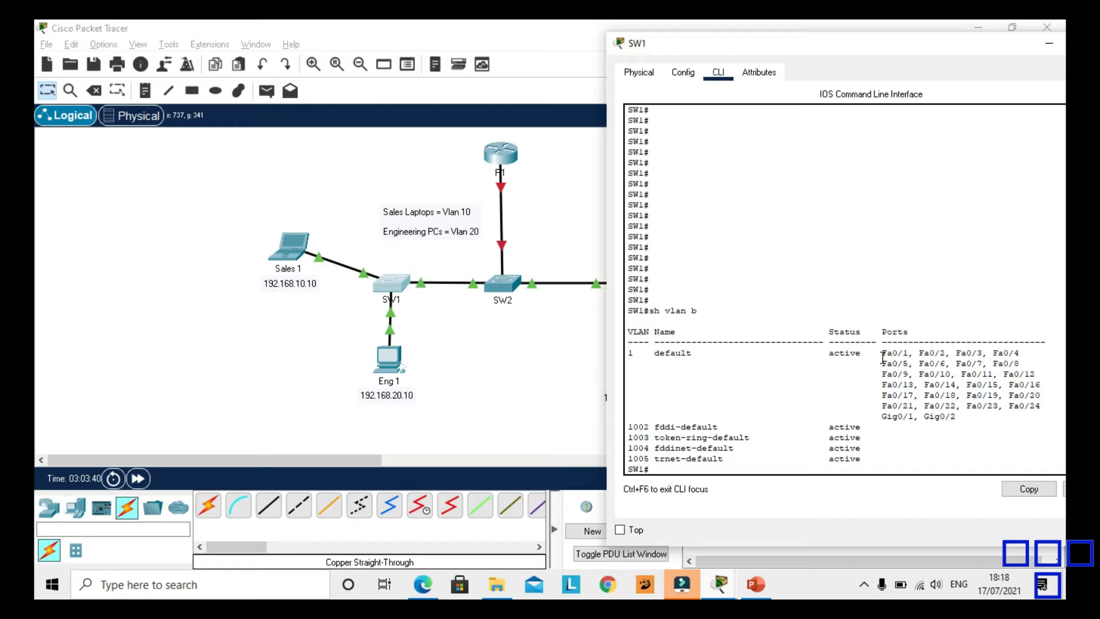
Step: List SW1's CDP neighbors to identify the interface that connects to SW2
text(sh int tr)
key(BackSpace)
key(BackSpace)
text(f0)
key(BackSpace)
key(BackSpace)
key(BackSpace)
key(BackSpace)
key(BackSpace)
key(BackSpace)
text(cdp n)
key(Return)
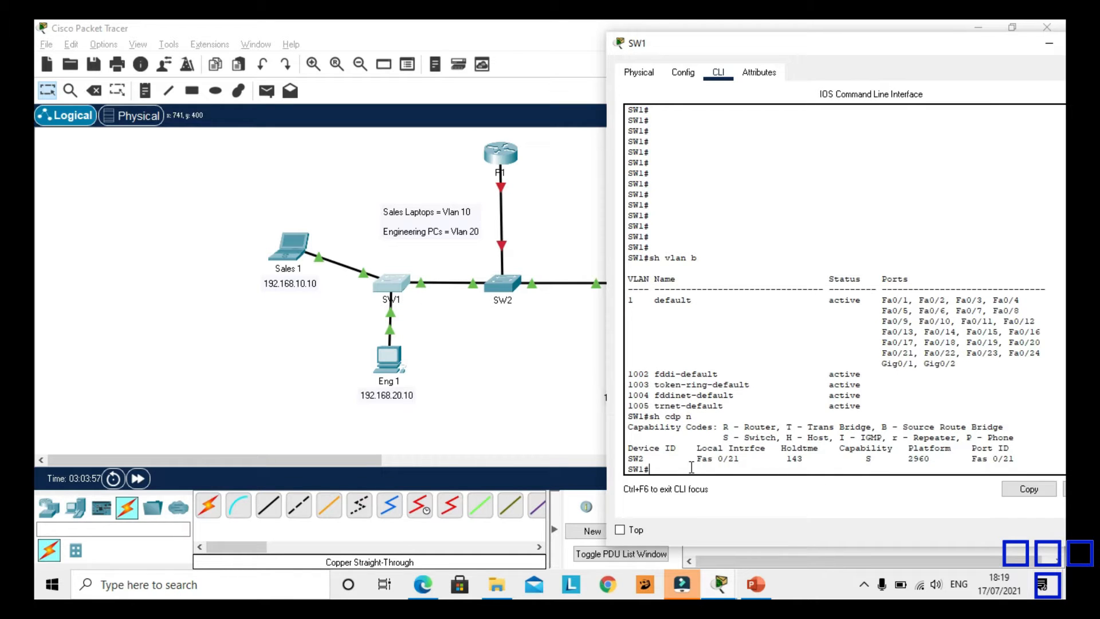
Step: Display the full switchport status of interface f0/21 on SW1
text(sh int f0/21)
text(sw)
key(Tab)
key(Return)
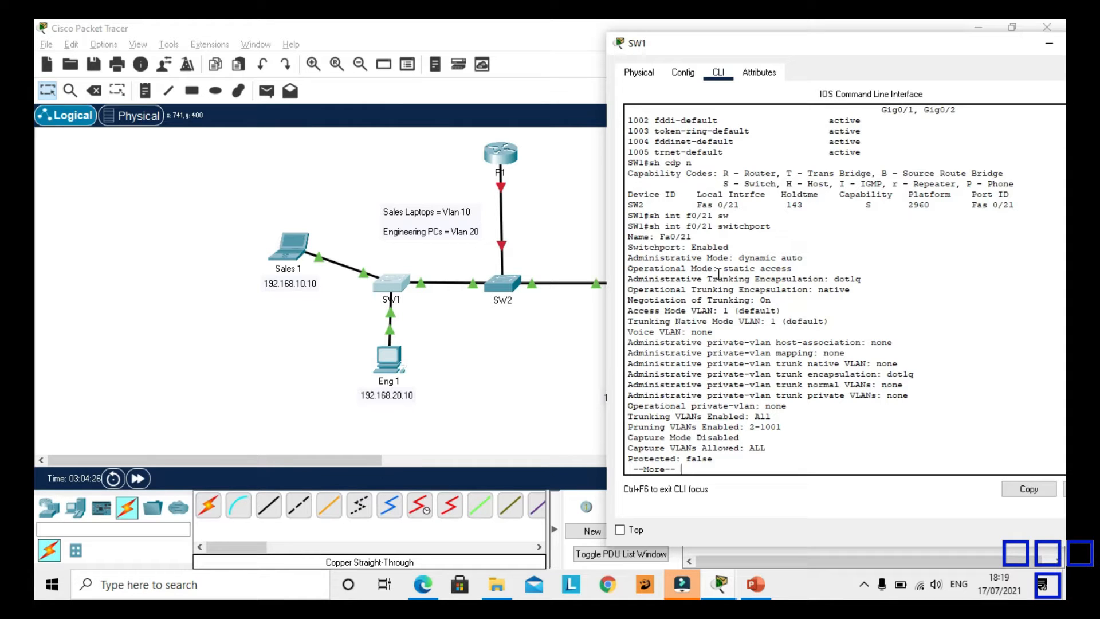
key(space)
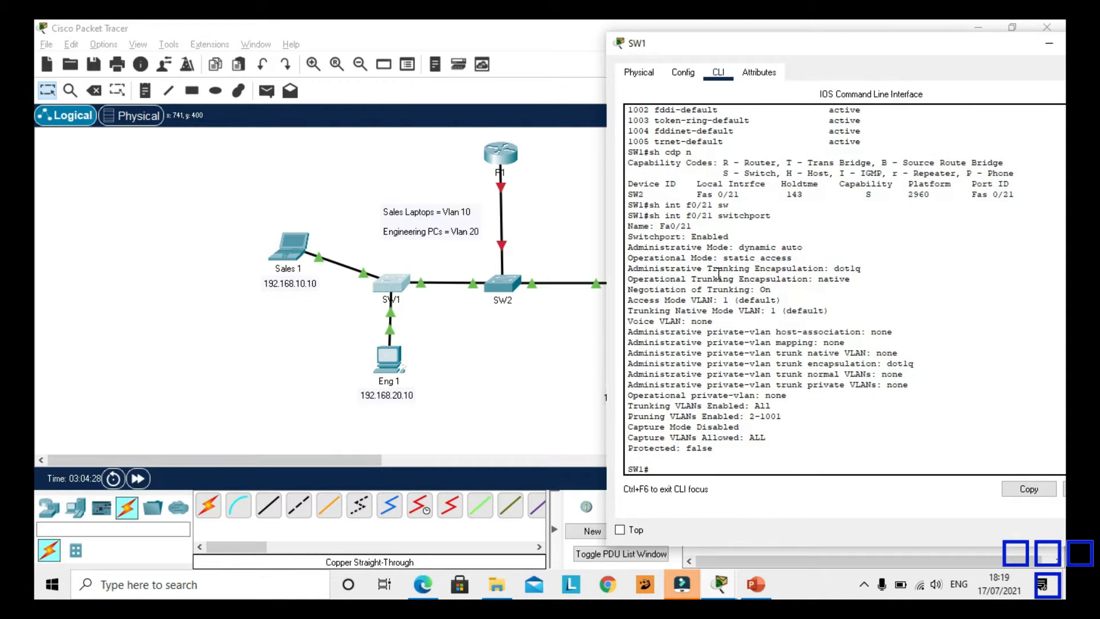
Step: Enter global configuration mode on SW1 and set interface f0/21 to switchport mode trunk
text(conf t)
key(Return)
text(int f0/2)
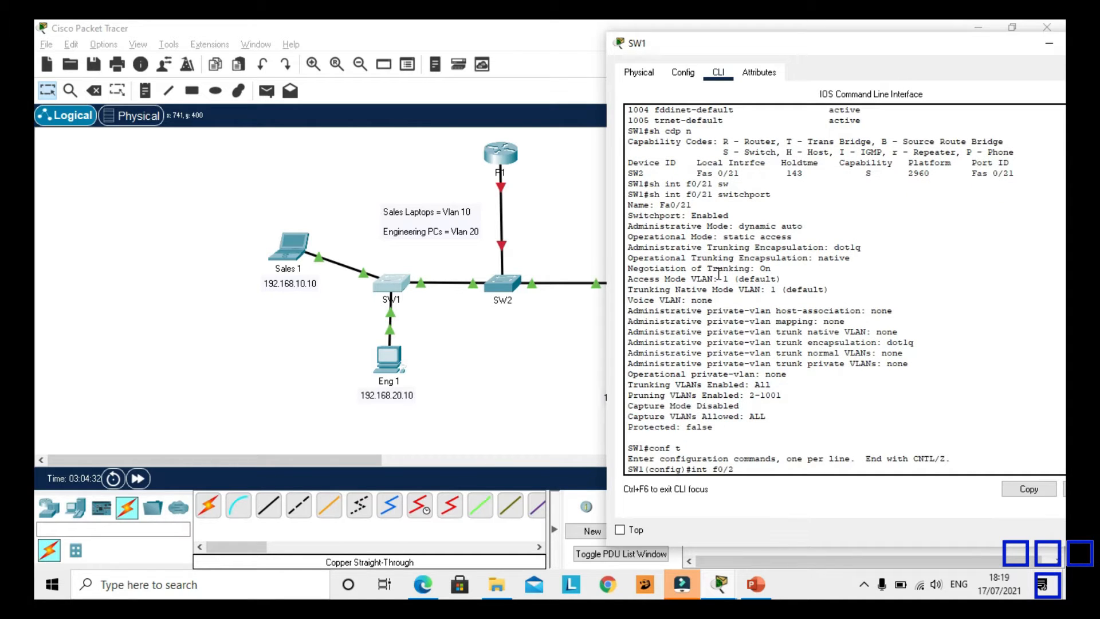
text(1)
key(Return)
text(swit)
key(Tab)
text(mode tr)
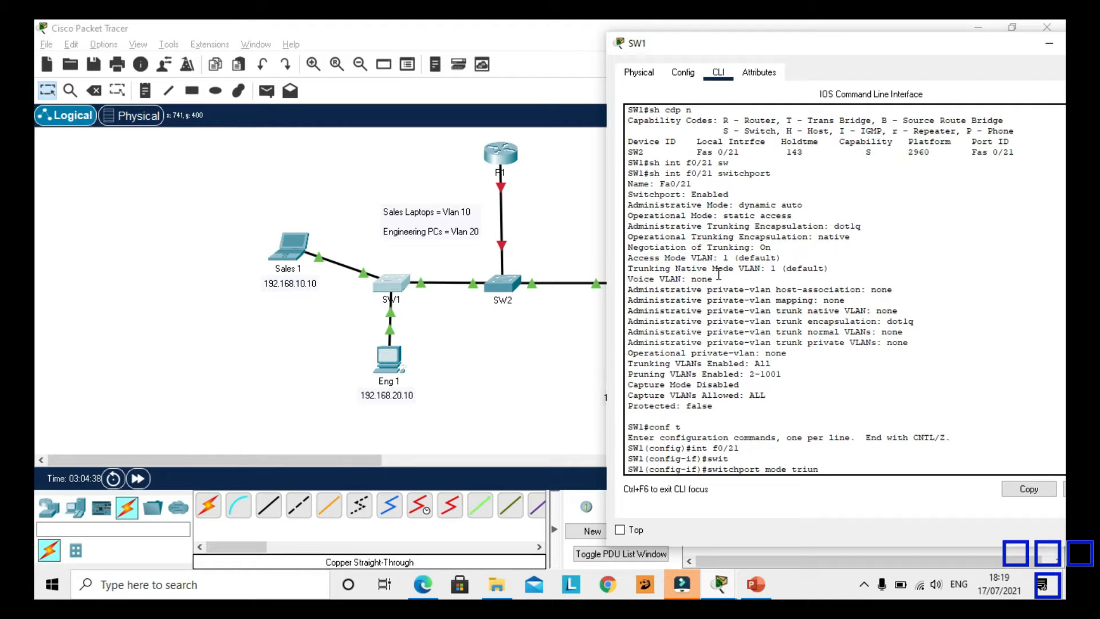
text(unk)
key(Return)
key(Return)
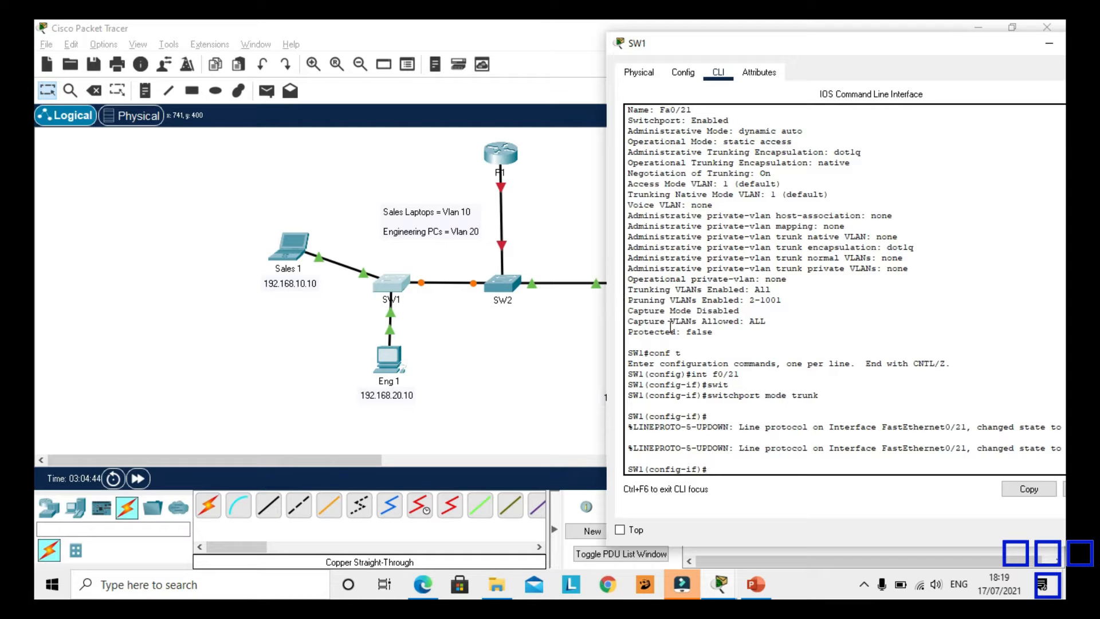
Step: Open SW2's command line, enable privileged mode and enter global configuration mode
click(516, 293)
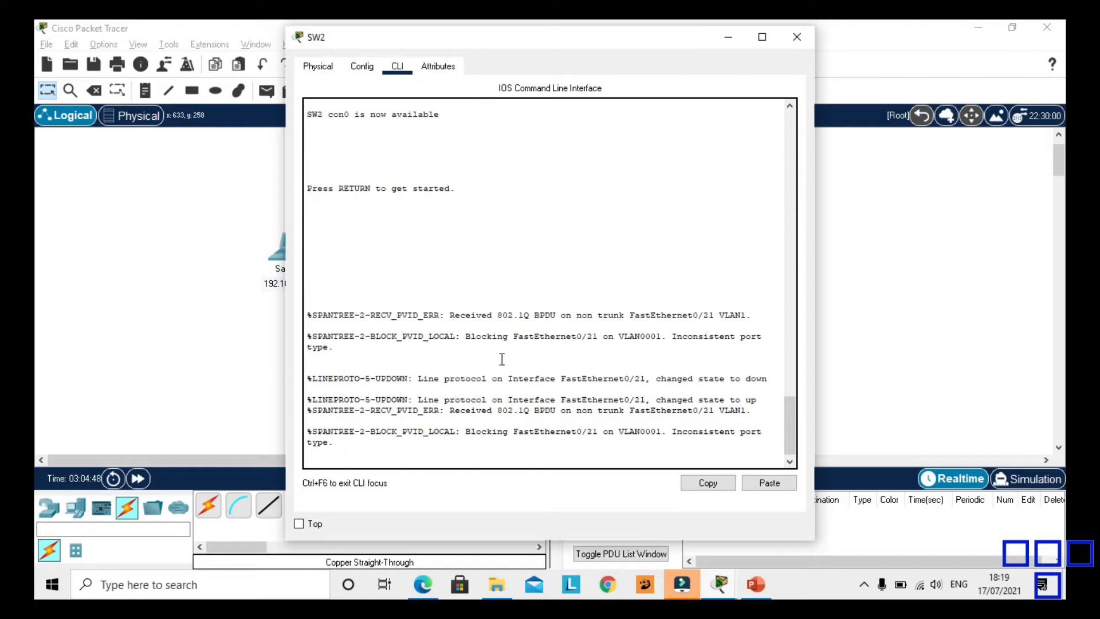
key(Return)
key(Return)
text(conf t)
key(BackSpace)
key(BackSpace)
key(BackSpace)
key(BackSpace)
key(BackSpace)
key(BackSpace)
text(en)
key(Return)
text(conf t)
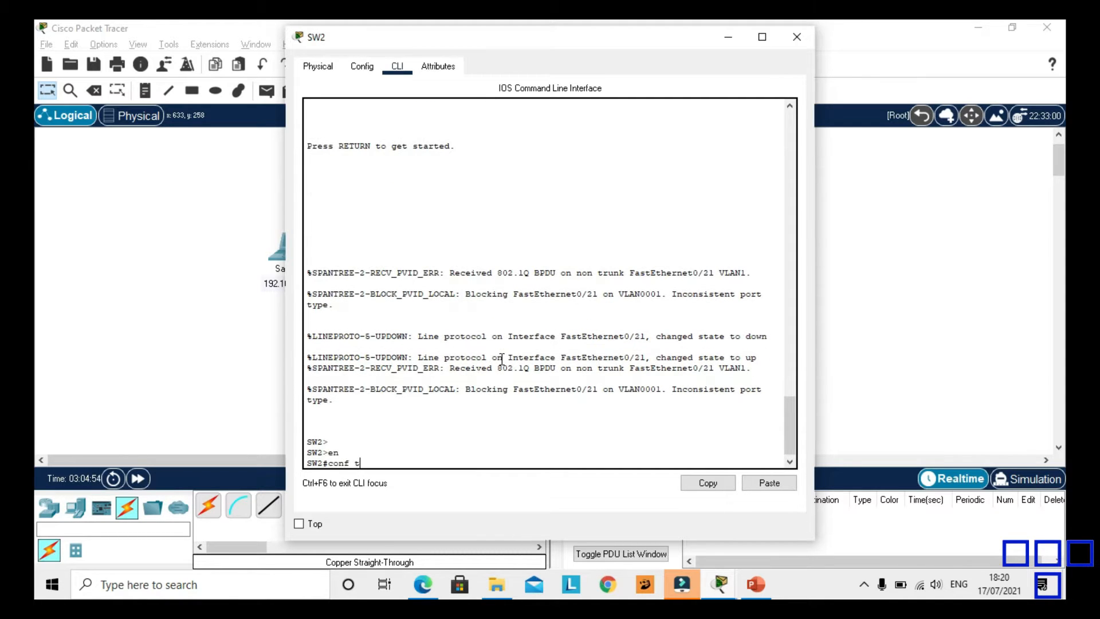
key(Return)
Step: List SW2's CDP neighbors from within configuration mode
text(d)
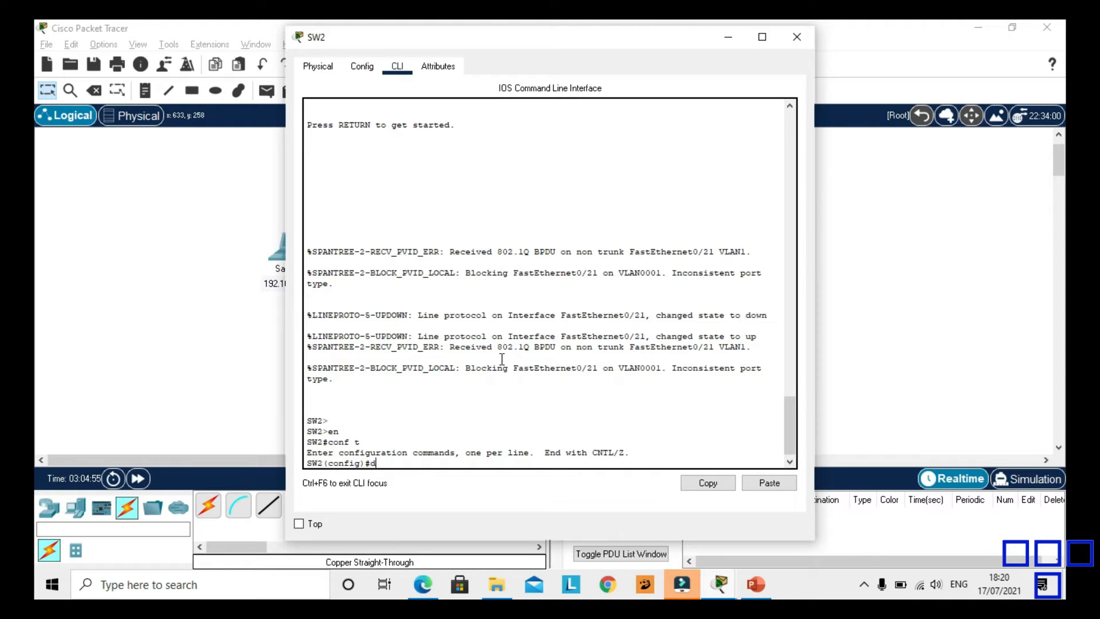
text(o sh cdp n)
key(Return)
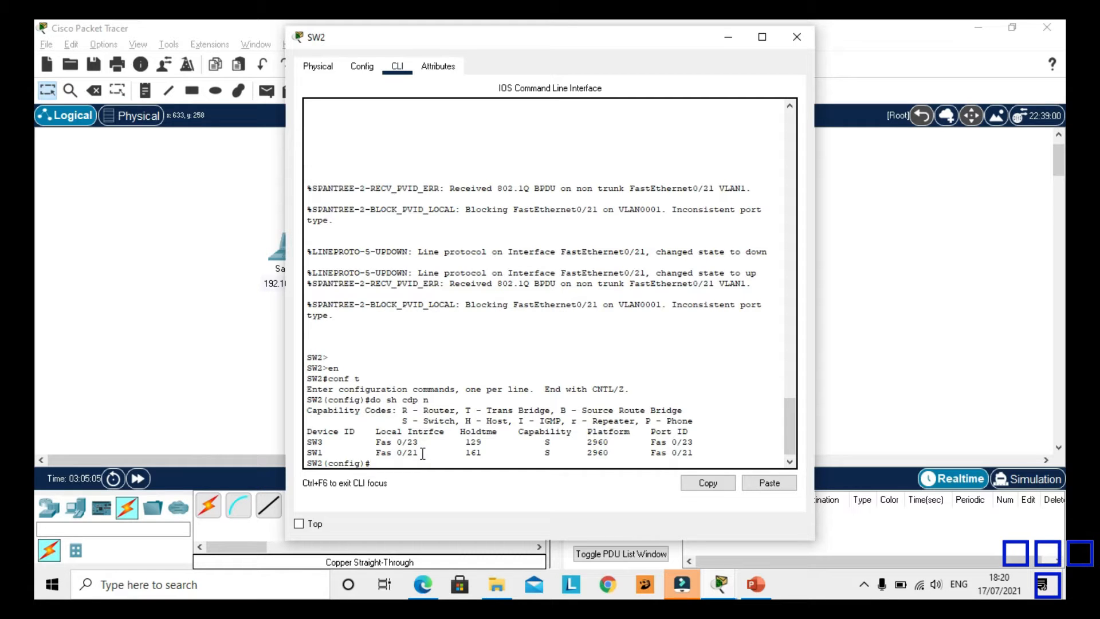
Step: Display the full switchport status of interface f0/21 on SW2 from within configuration mode
text(do )
text(sh)
text( int f)
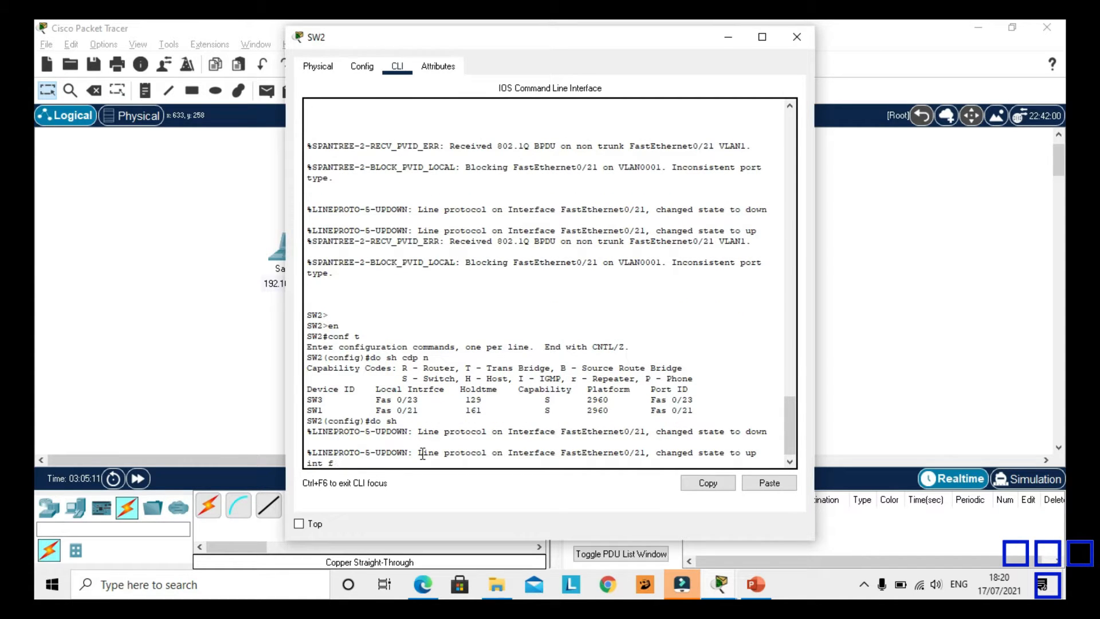
text(0/21 switchport)
key(Return)
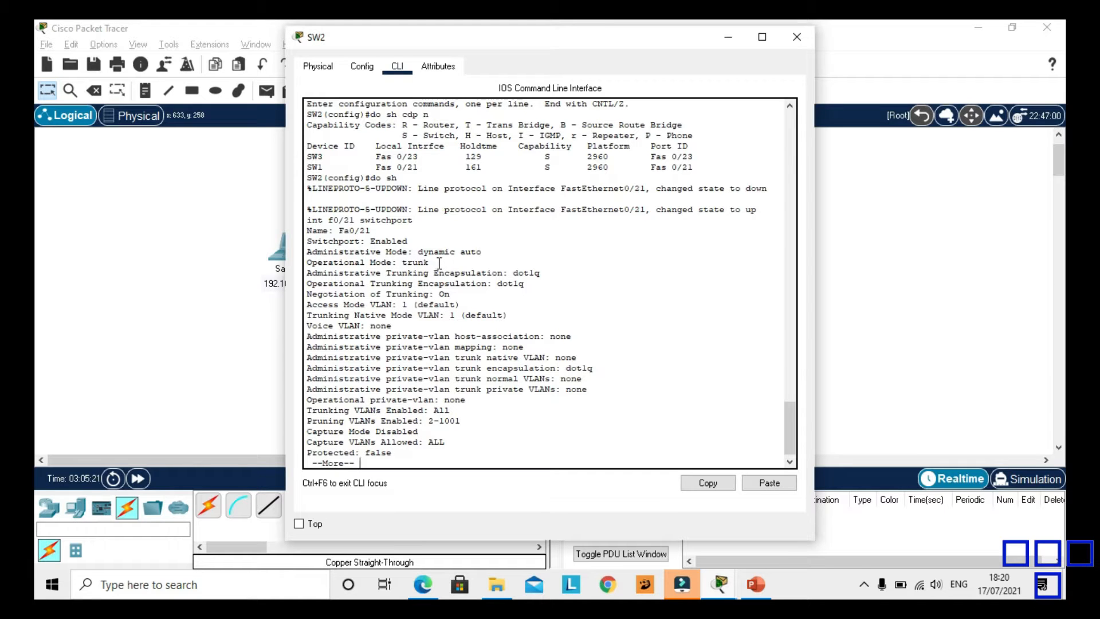
key(Return)
key(space)
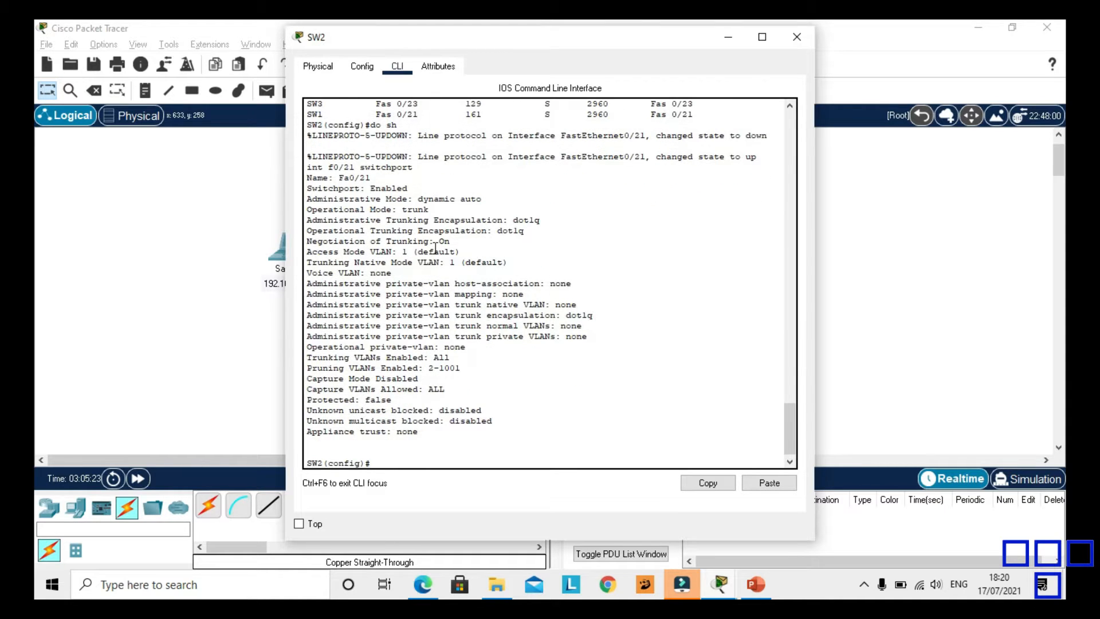
Step: Set interface f0/21 on SW2 to switchport mode trunk
text(int f0/21)
key(Return)
text(switch port)
key(BackSpace)
key(BackSpace)
key(BackSpace)
key(BackSpace)
key(BackSpace)
text(p)
key(Tab)
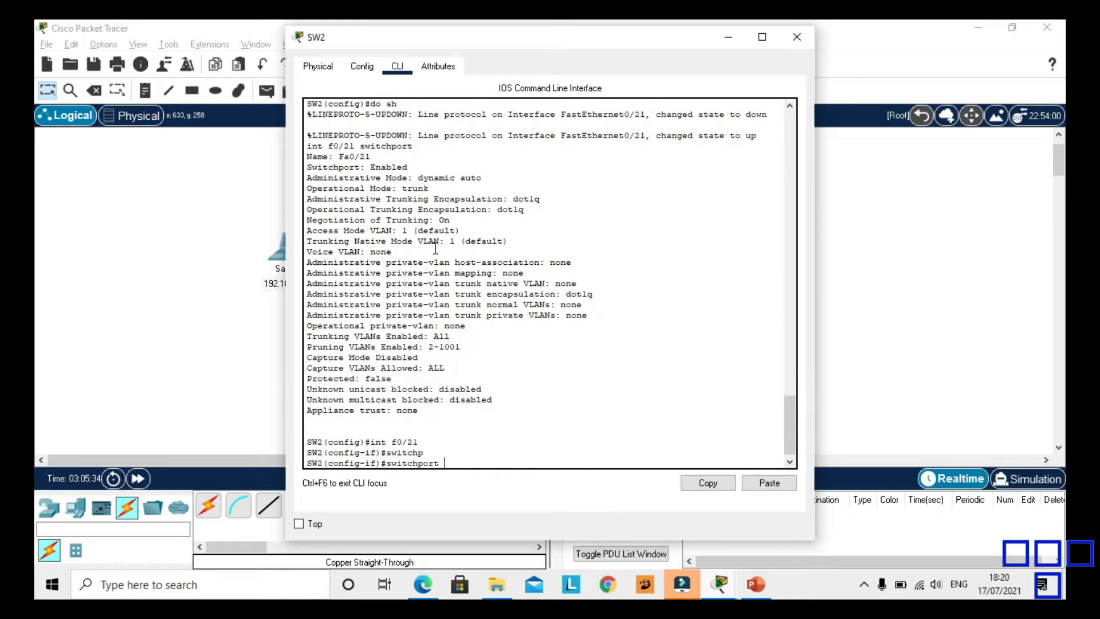
text(mo)
key(Tab)
text(tr)
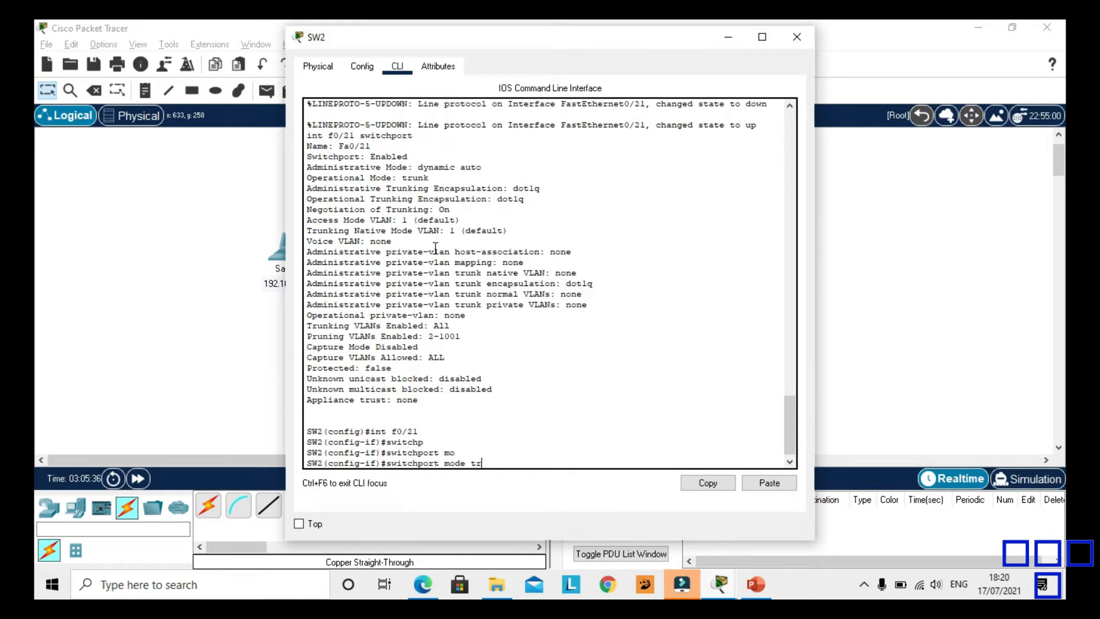
text(unk)
key(Return)
key(Return)
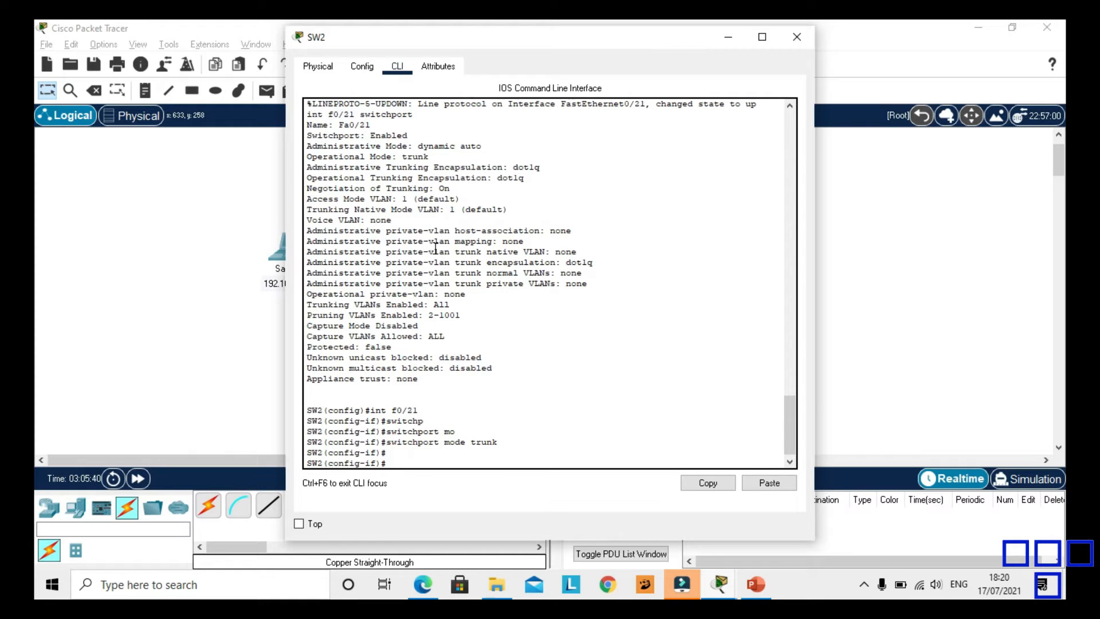
Step: Recheck SW2's neighbor list against the topology and display the switchport status of its interface f0/23
drag(789, 418, 788, 364)
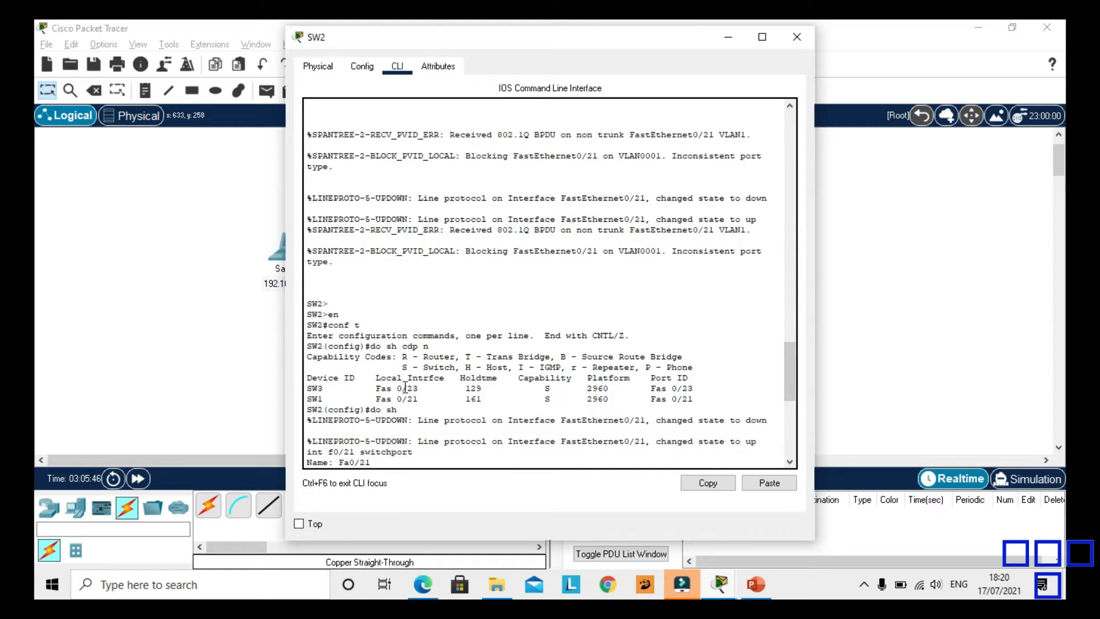
drag(556, 32, 483, 325)
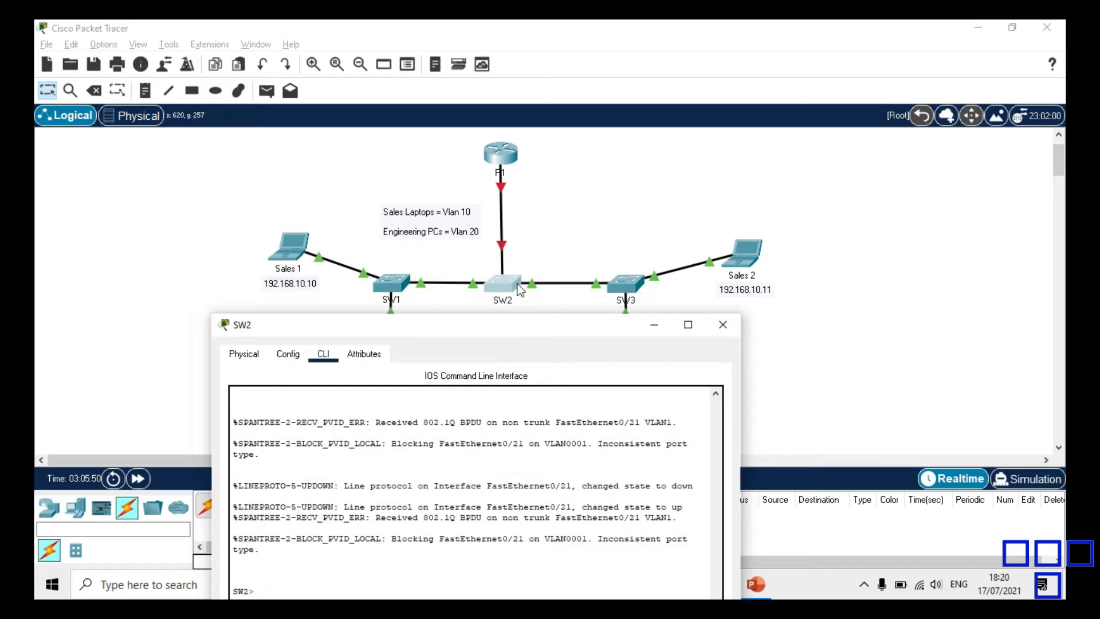
drag(583, 225, 593, 60)
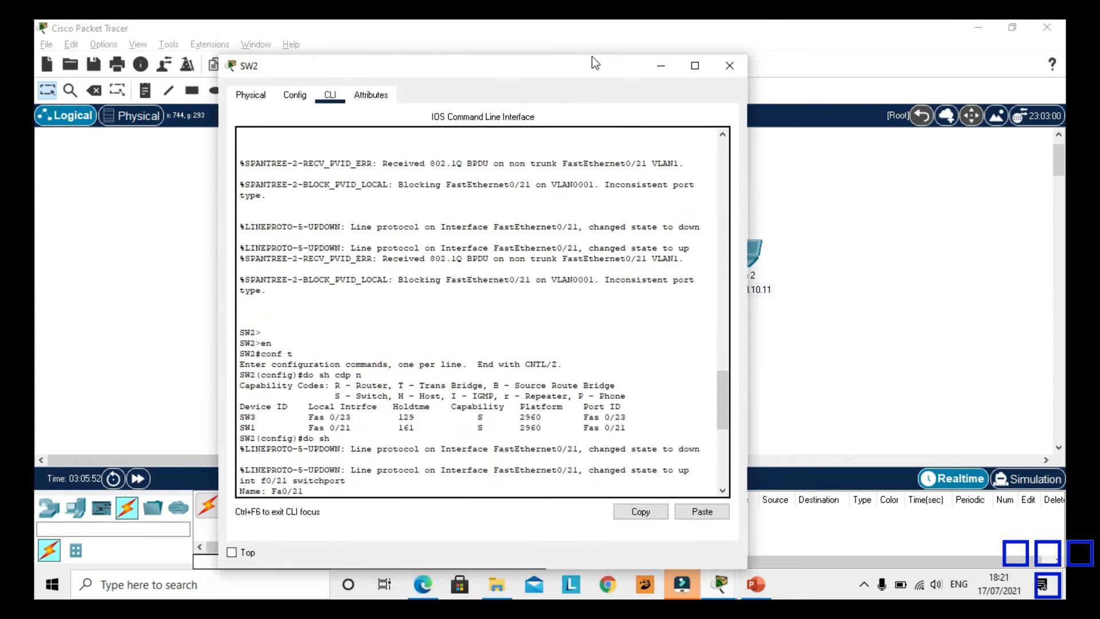
scroll(430, 379, down, 10)
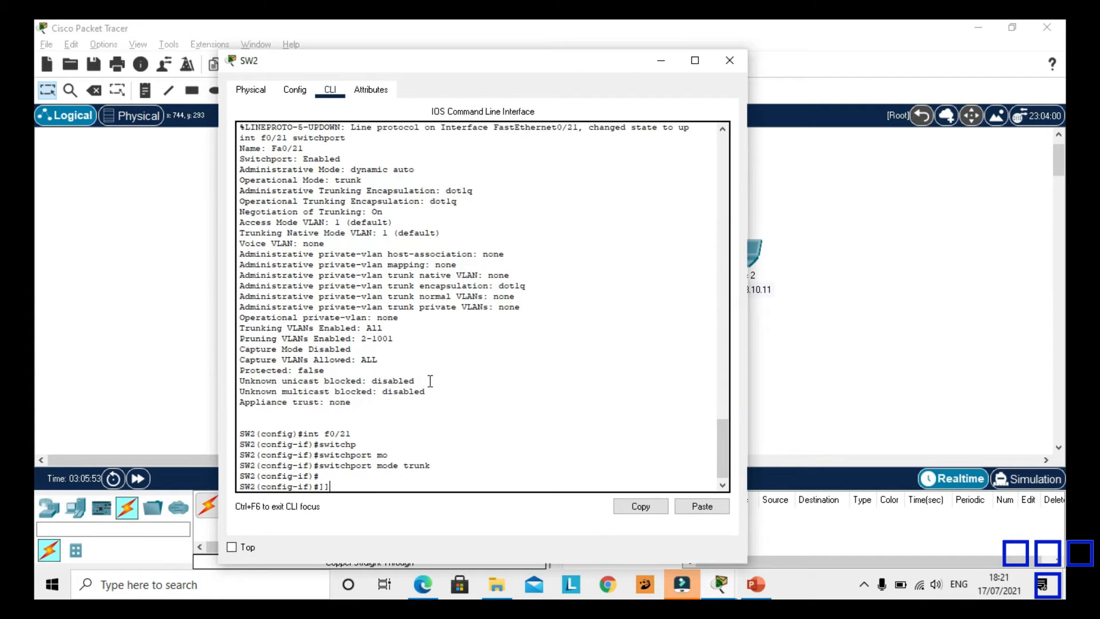
text(do sh int f0/23 switchport)
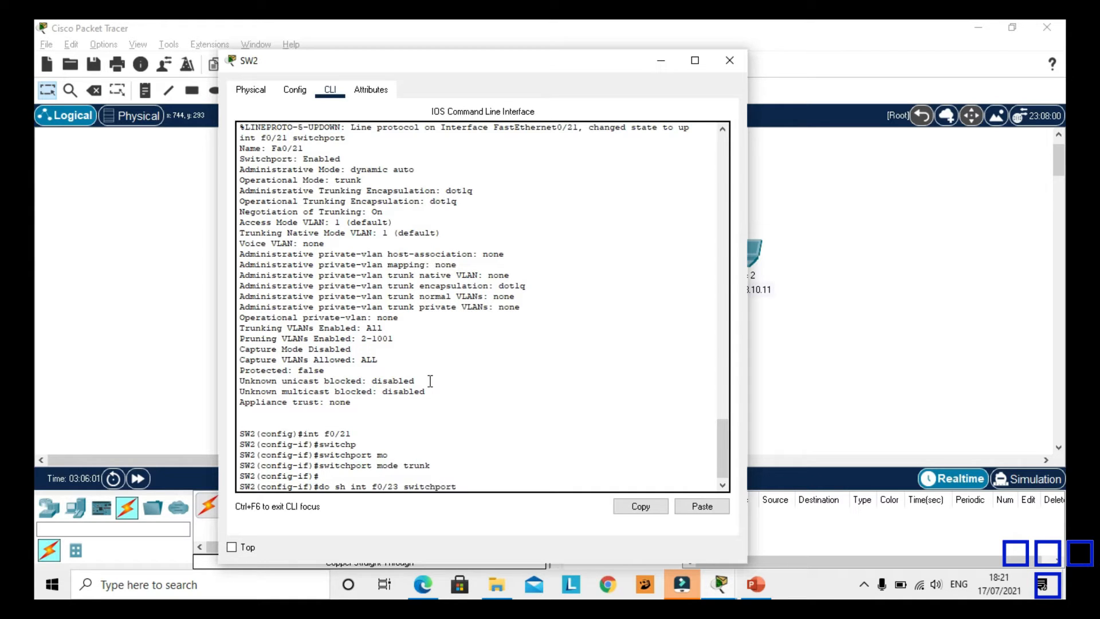
key(Return)
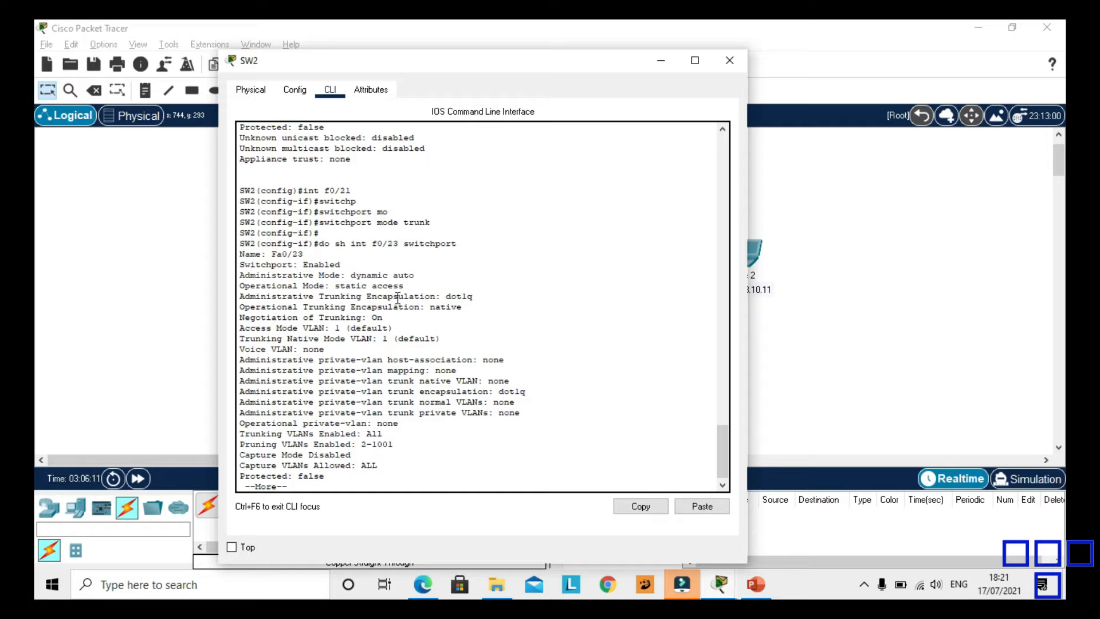
key(space)
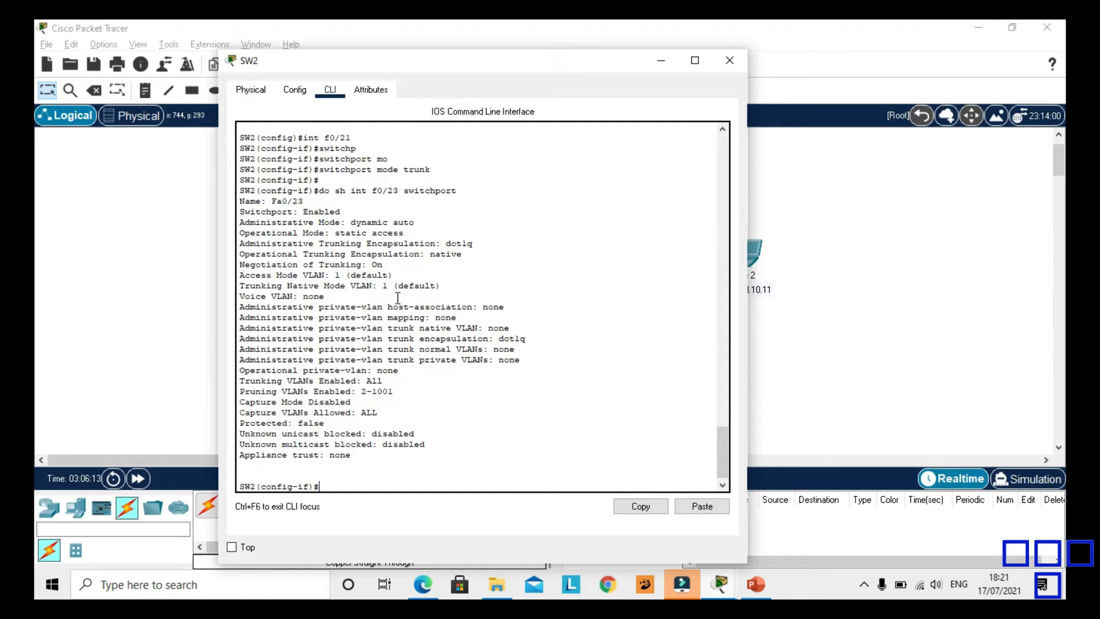
Step: Set interface f0/23 on SW2 to switchport mode trunk and minimize the SW2 window
text(int f0/23)
key(Return)
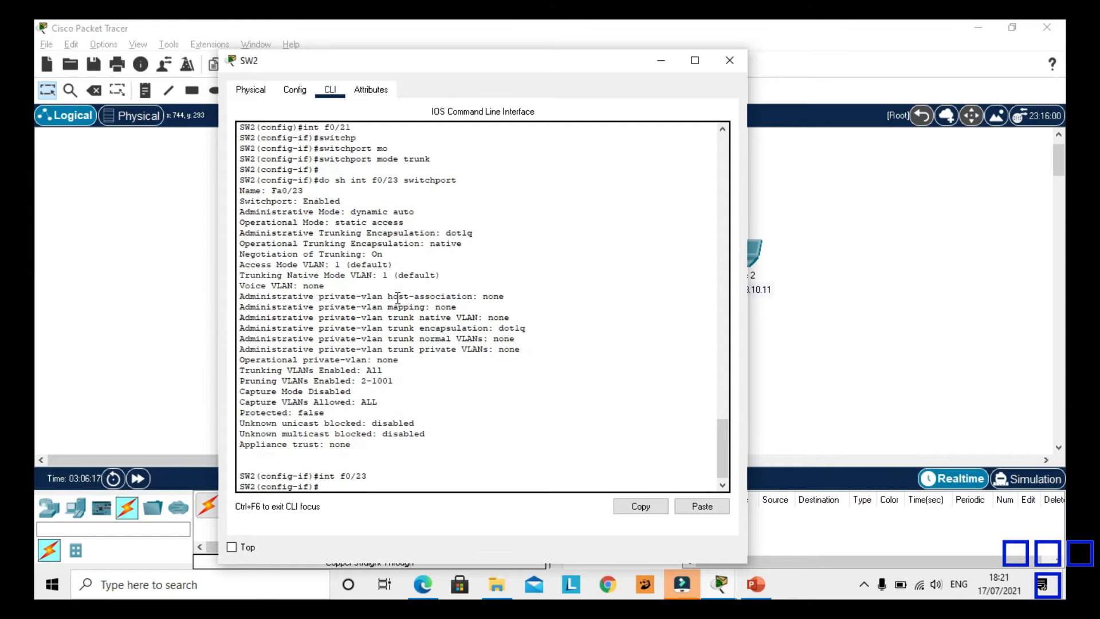
text(swi)
key(Tab)
text(m)
key(Tab)
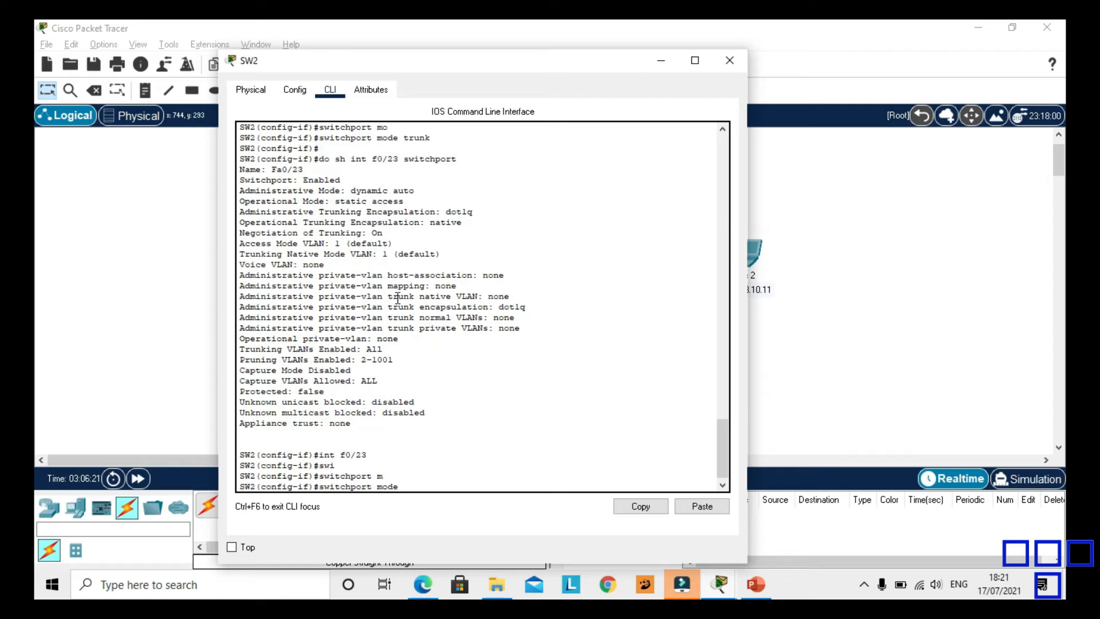
text(tru)
key(Return)
key(Return)
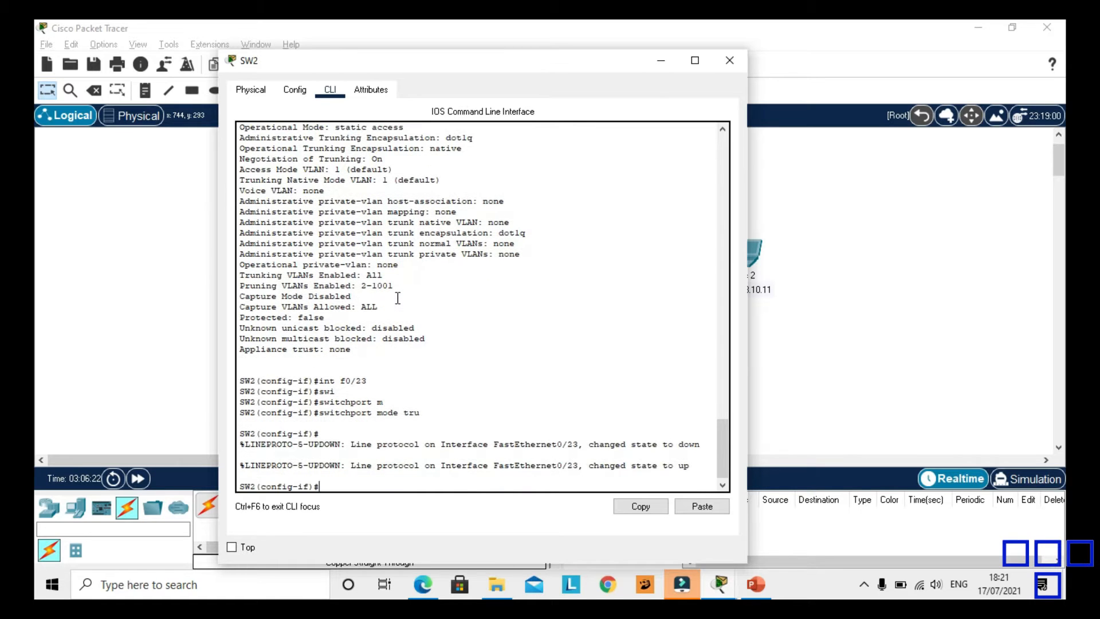
click(663, 64)
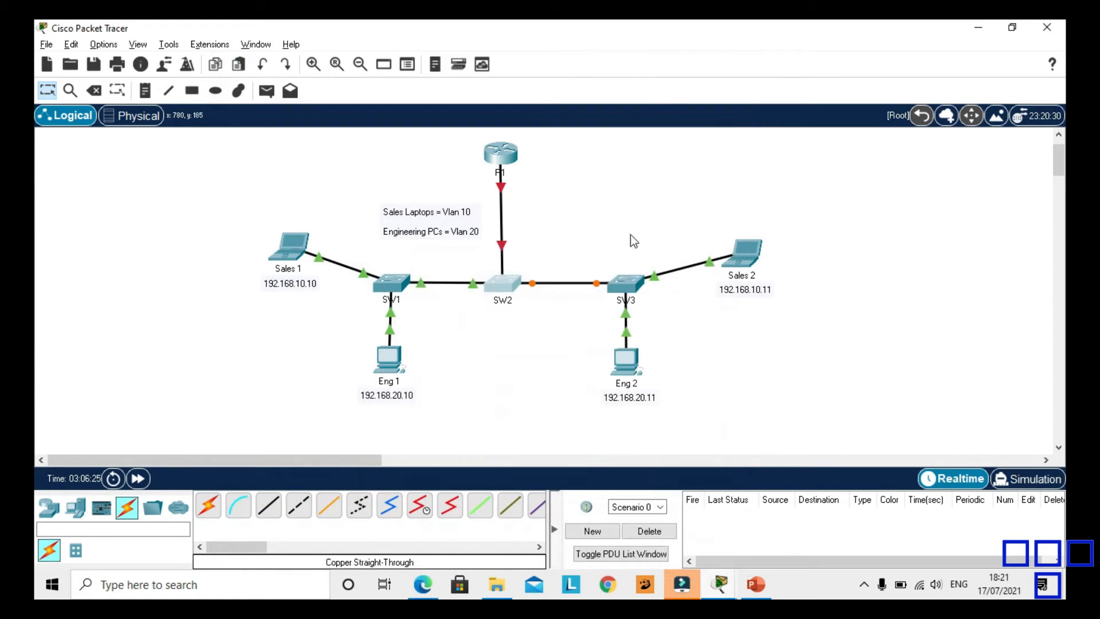
Step: Open SW3's command line and enable privileged mode
click(626, 288)
key(Return)
key(Return)
text(en)
key(Return)
Step: List SW3's CDP neighbors to identify the interface that connects to SW2
text(conf)
key(BackSpace)
key(BackSpace)
key(BackSpace)
key(BackSpace)
text(sh cdp)
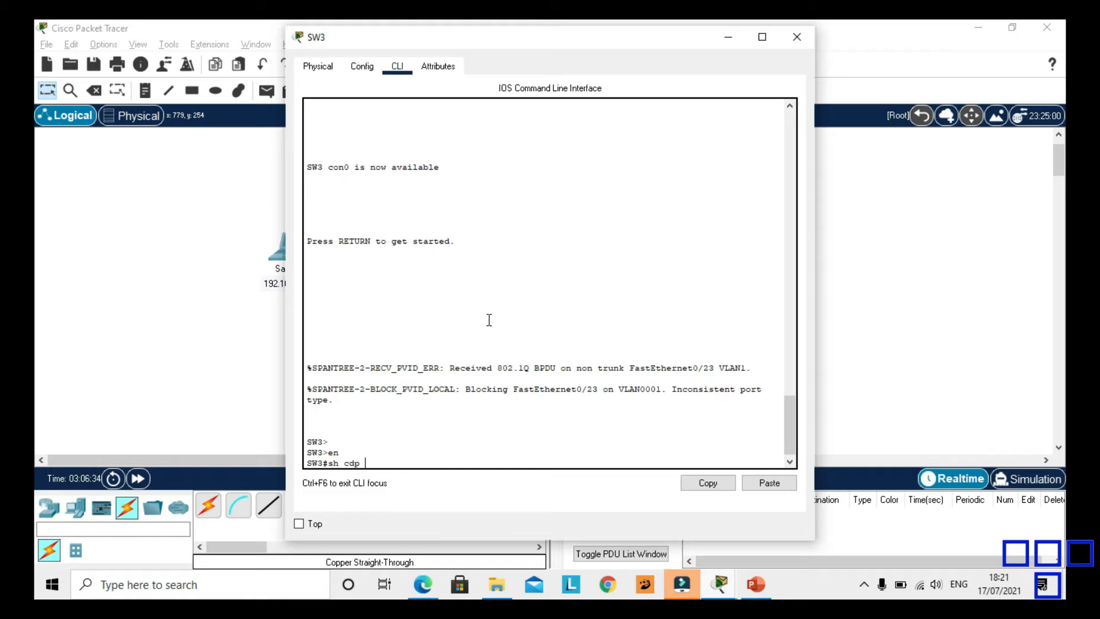
text( n)
key(Return)
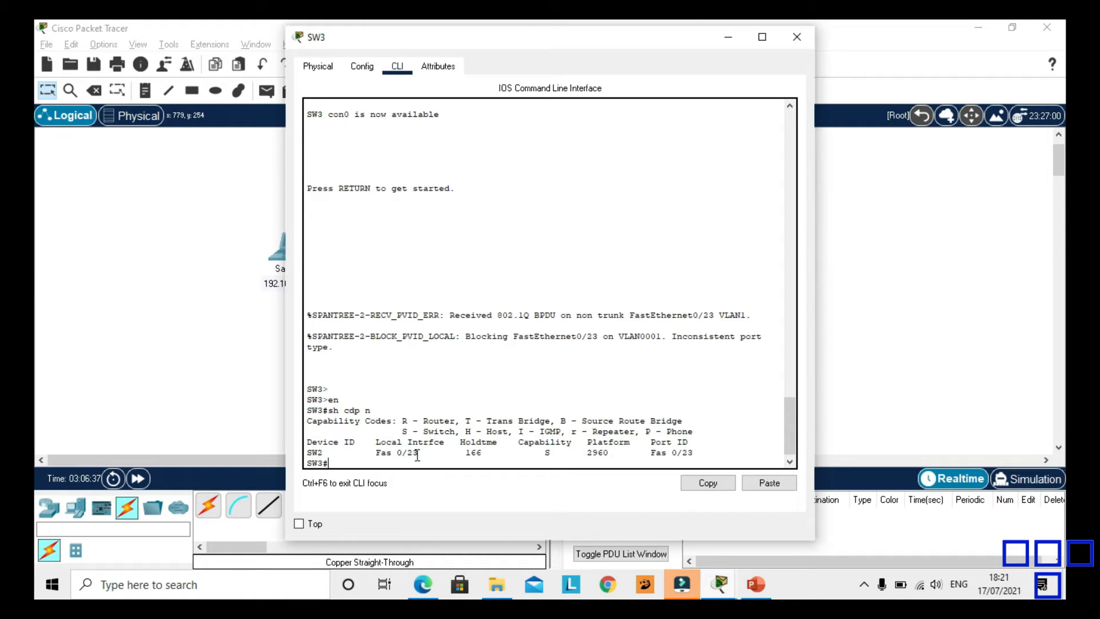
Step: Display the full switchport status of interface f0/23 on SW3
text(sh int f0/23 sw)
key(Tab)
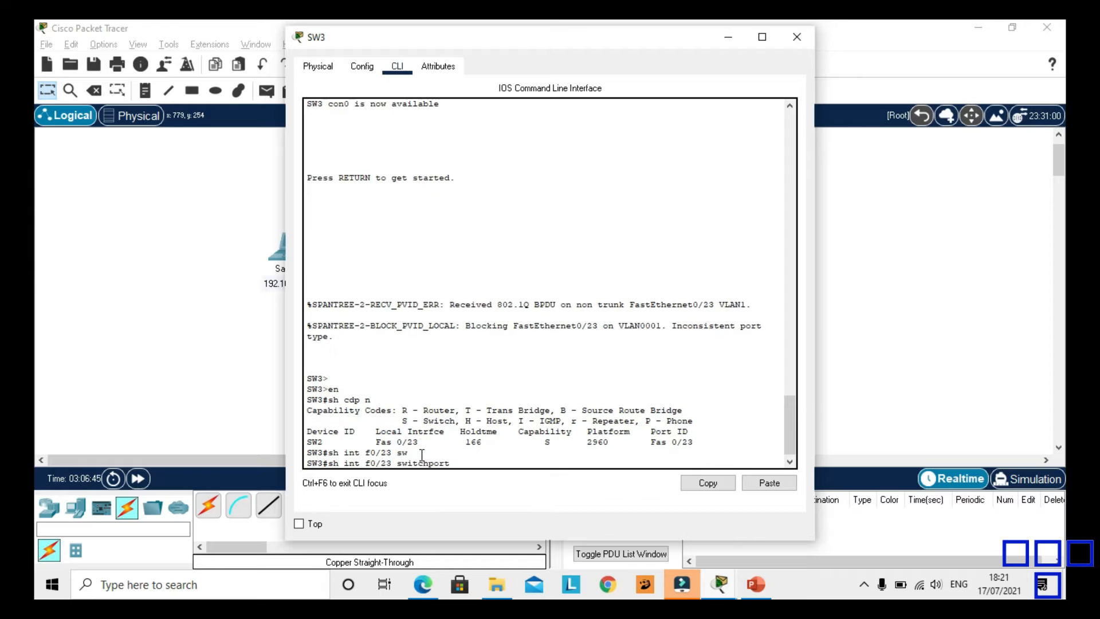
key(Return)
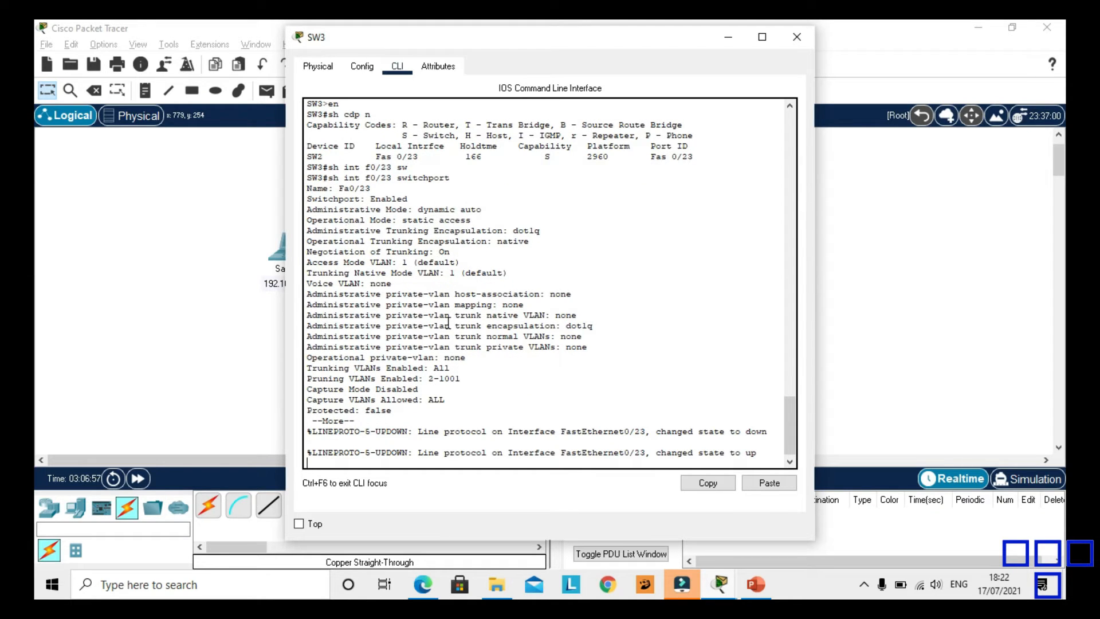
key(space)
Step: Set interface f0/23 on SW3 to switchport mode trunk and return to global configuration mode
text(conf t)
key(Return)
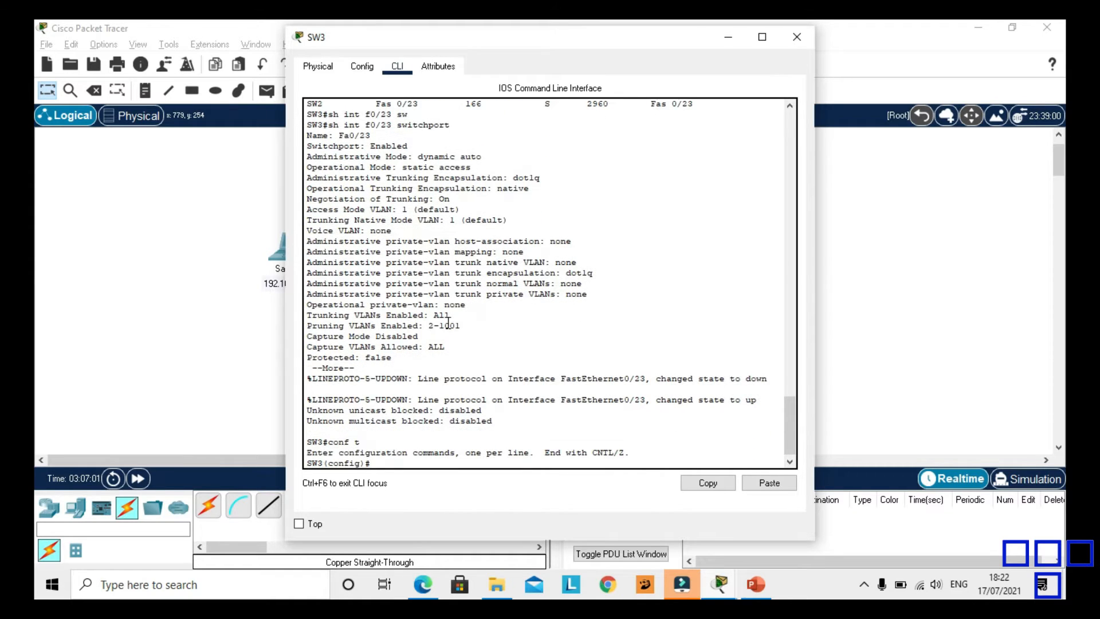
text(int f0/23)
key(Return)
text(switchport mode trunk)
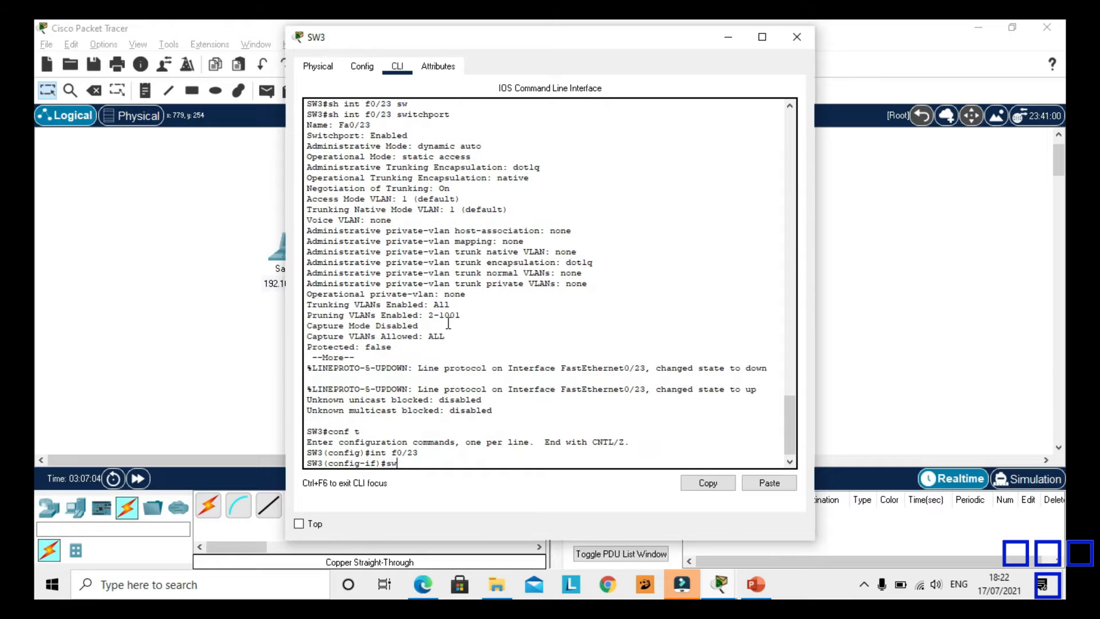
key(Tab)
text(mode trunk)
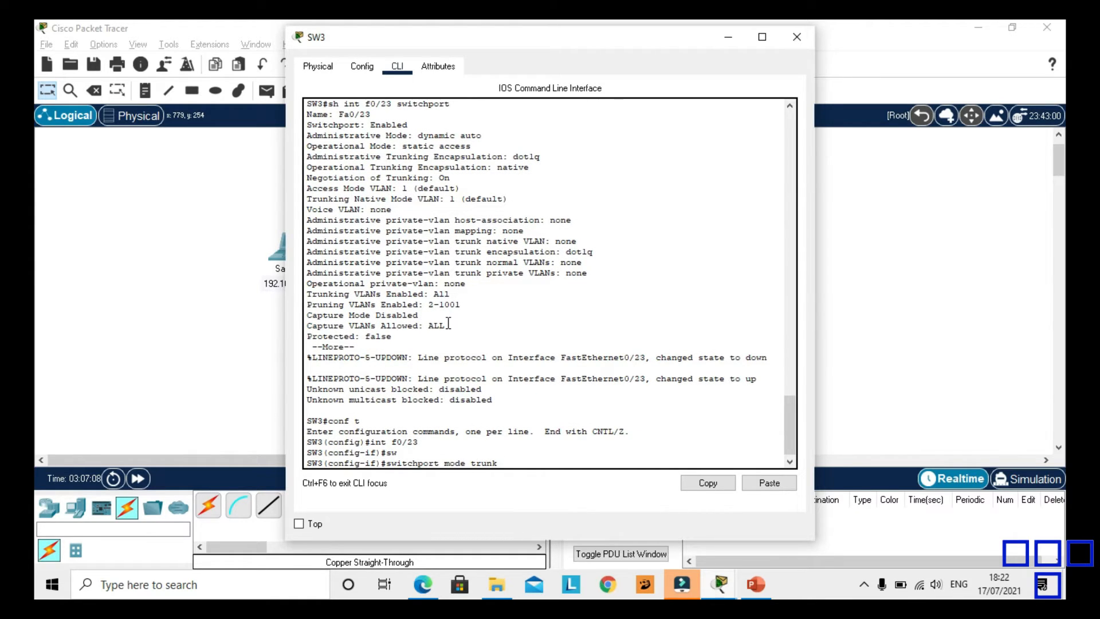
key(Return)
text(exi)
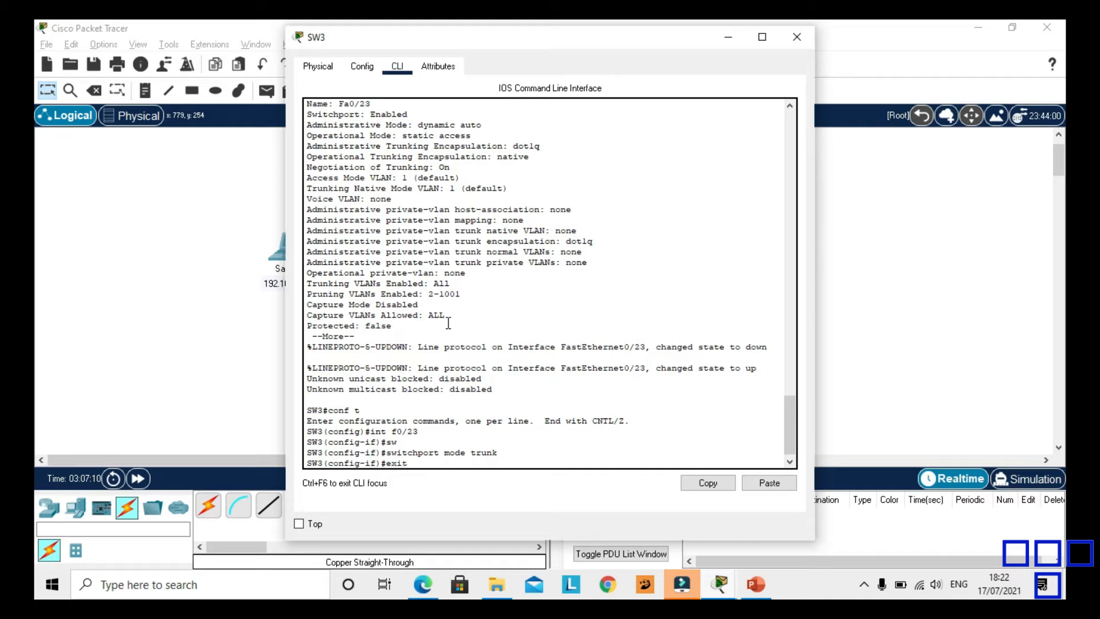
text(t)
key(Return)
Step: Clear the SW3 window from the workspace by minimizing it to expose the whole topology
drag(514, 40, 396, 358)
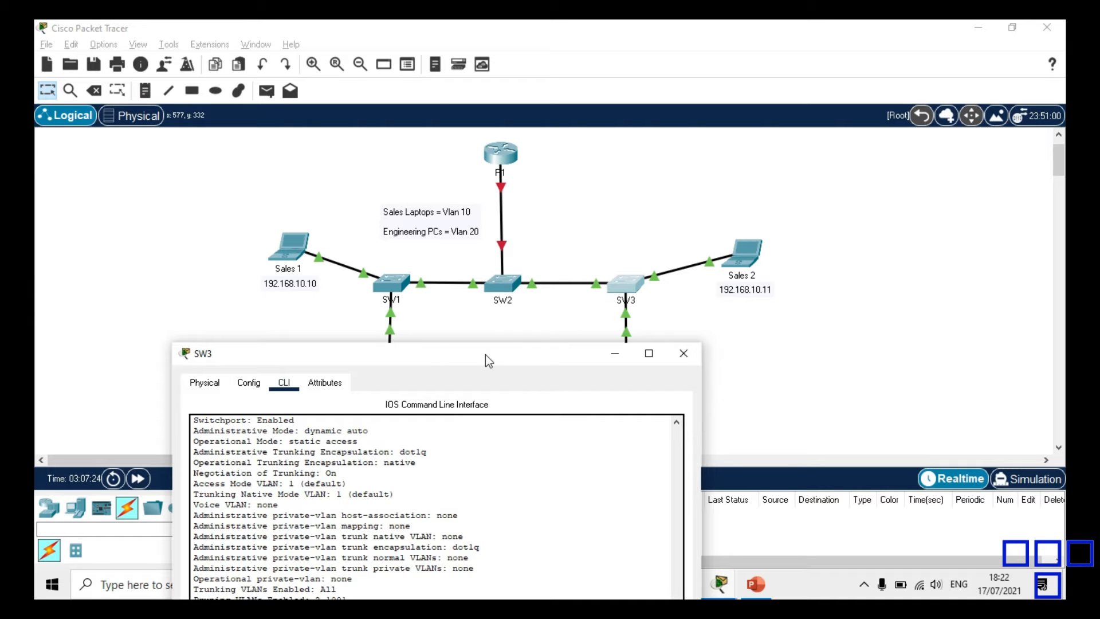
drag(379, 358, 600, 309)
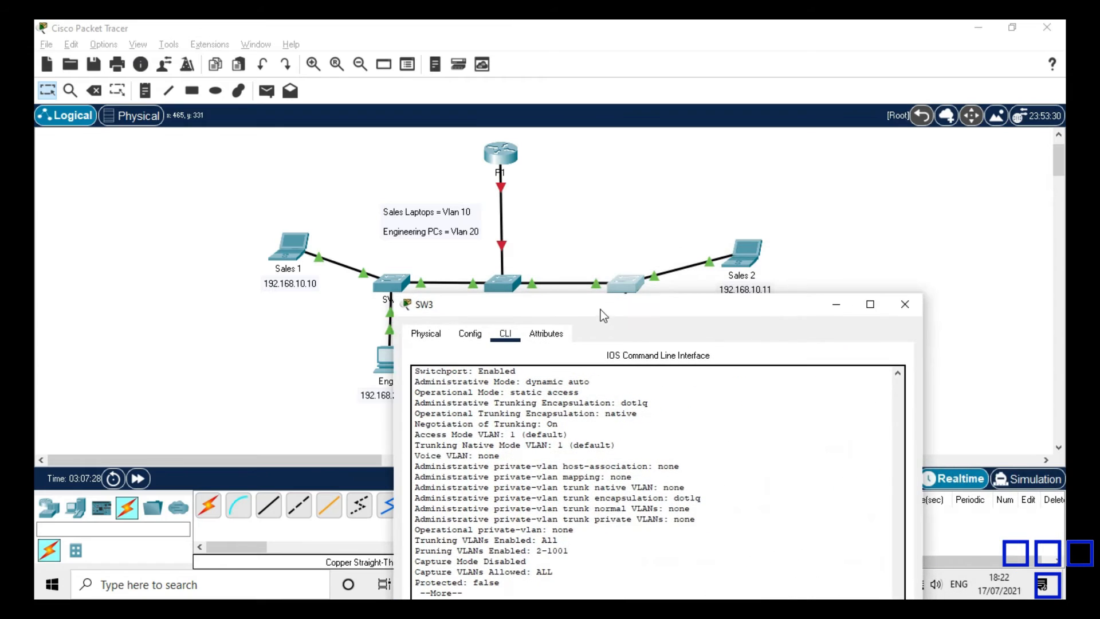
click(846, 306)
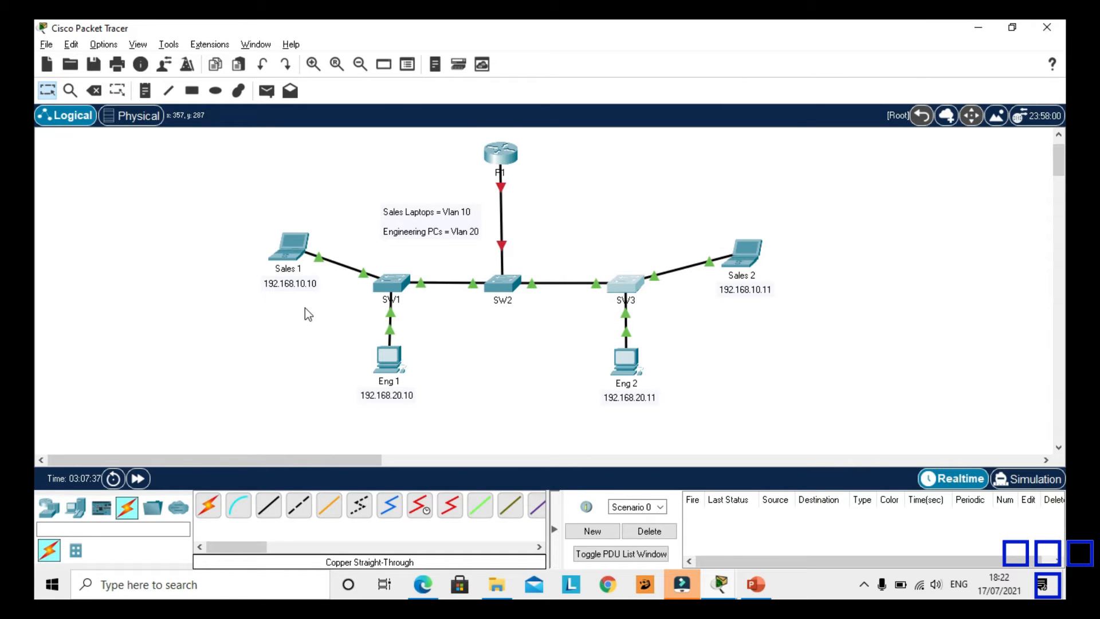
Step: On SW1, leave interface configuration, check the VTP domain syntax and set the VTP domain to Apple
click(401, 278)
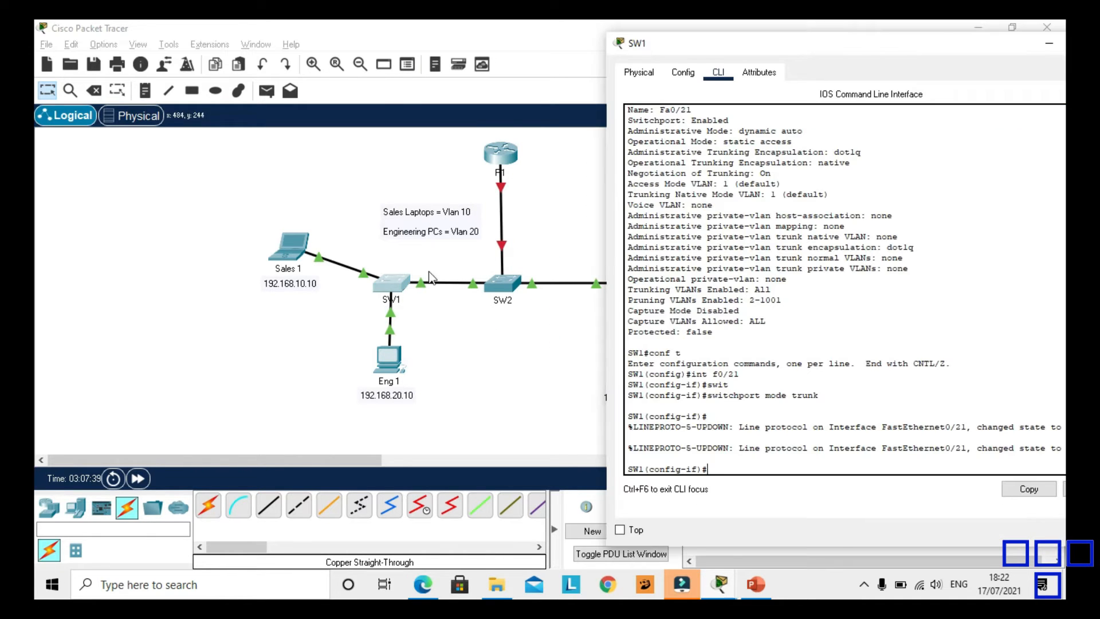
text(exit)
key(Return)
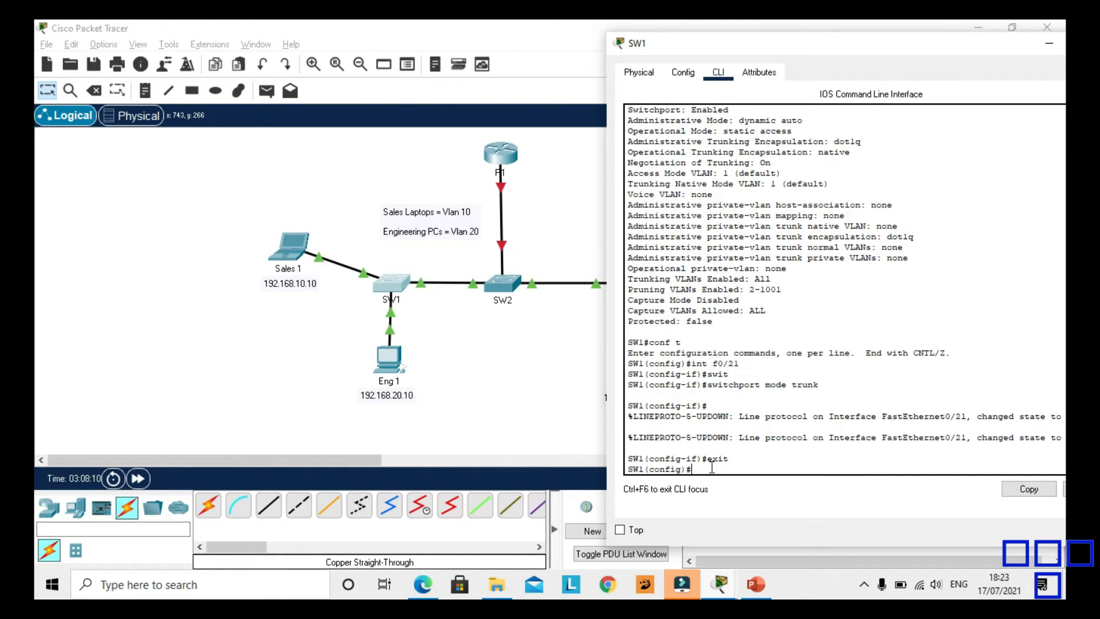
text(vtp dom)
key(Tab)
text(?)
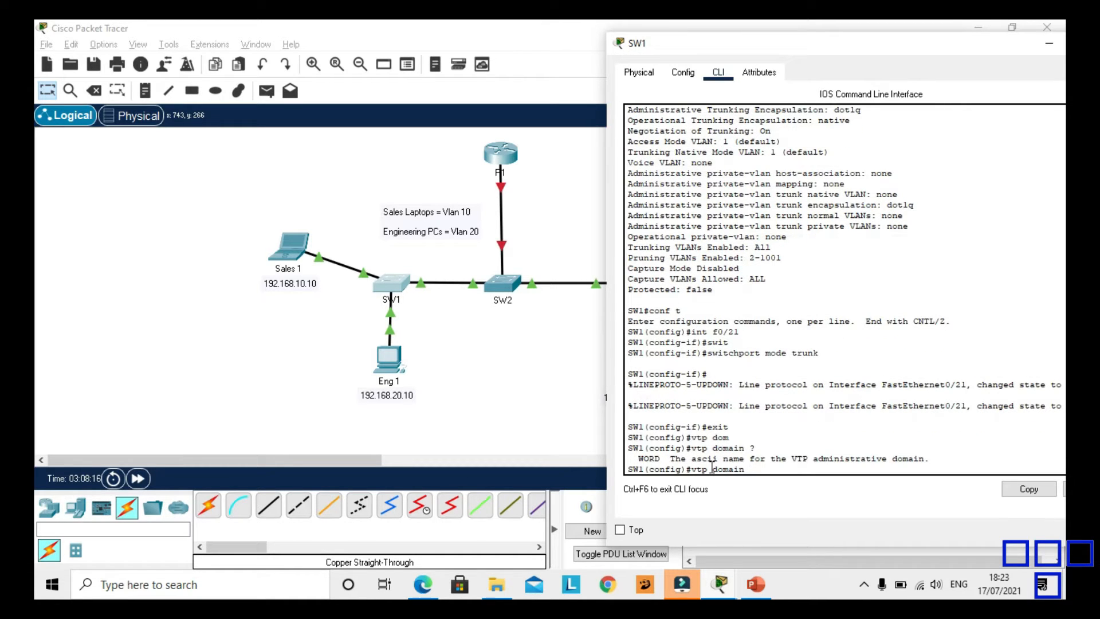
text(A)
key(BackSpace)
text(app)
key(BackSpace)
key(BackSpace)
key(BackSpace)
text(Apple)
key(Return)
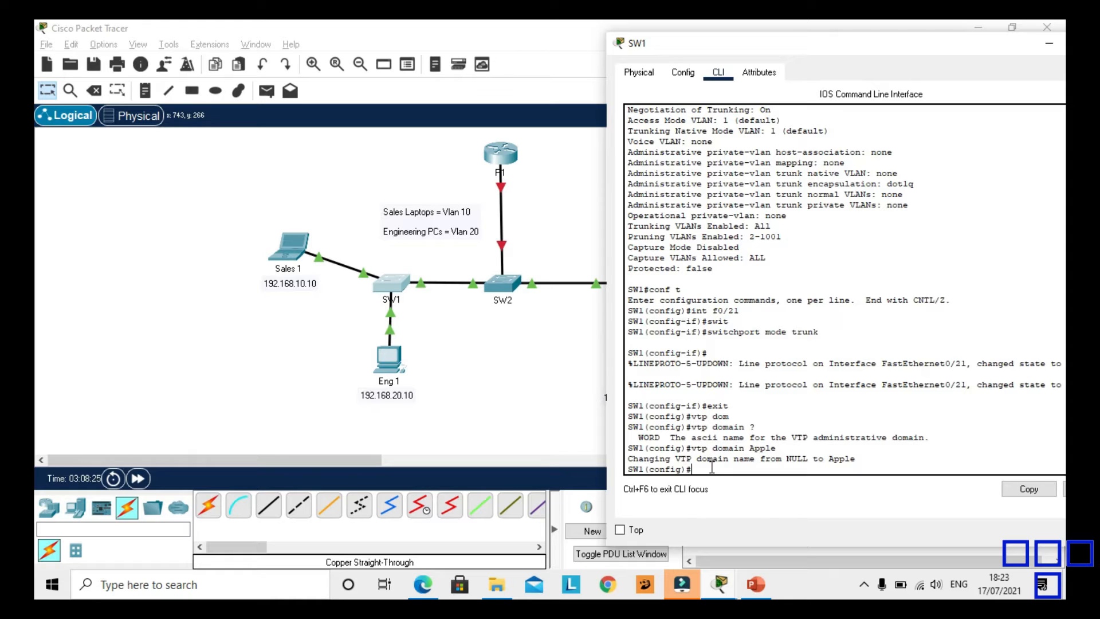
Step: List the available VTP modes on SW1 and set its mode to server
text(vtp mode ? se)
key(Tab)
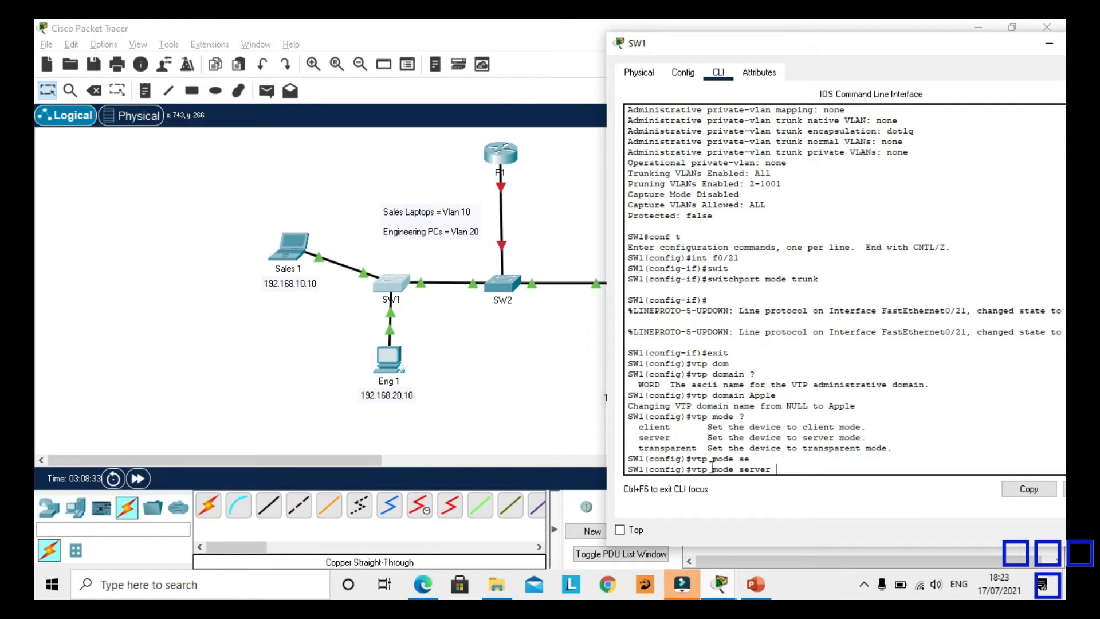
key(Return)
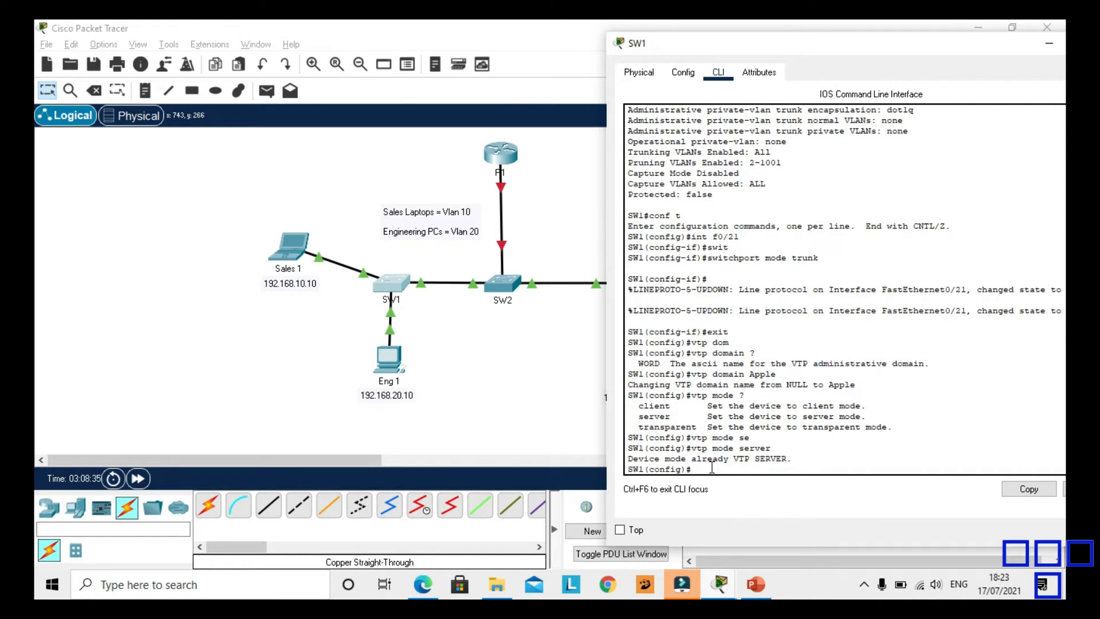
Step: On SW2, return to global configuration mode and set the VTP domain to Apple
click(506, 286)
drag(564, 65, 234, 105)
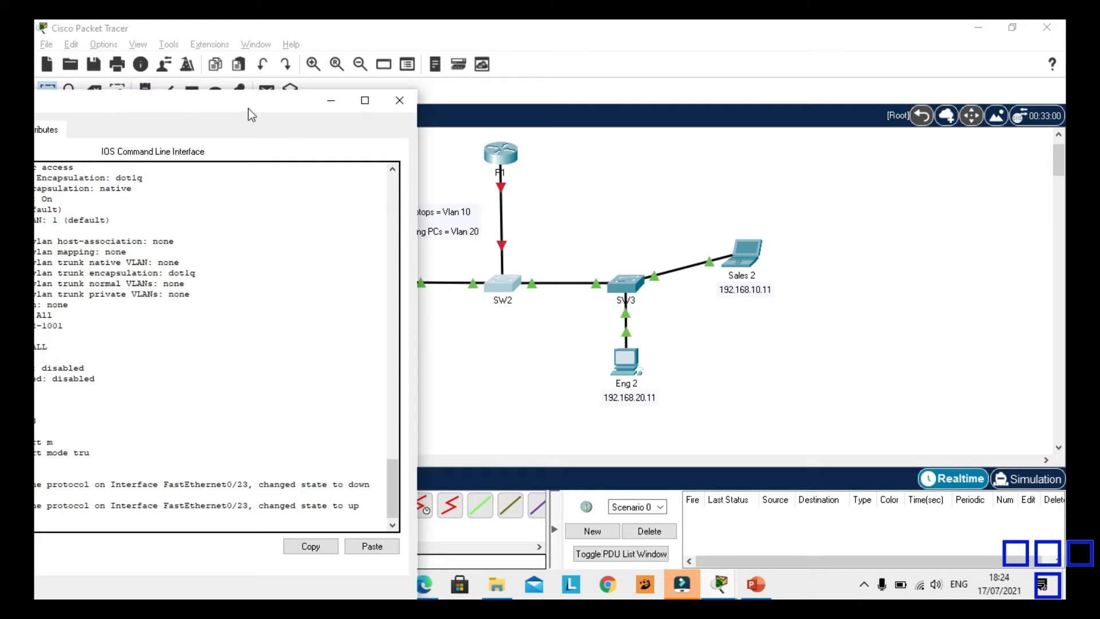
drag(246, 106, 371, 70)
key(Return)
text(exit)
key(Return)
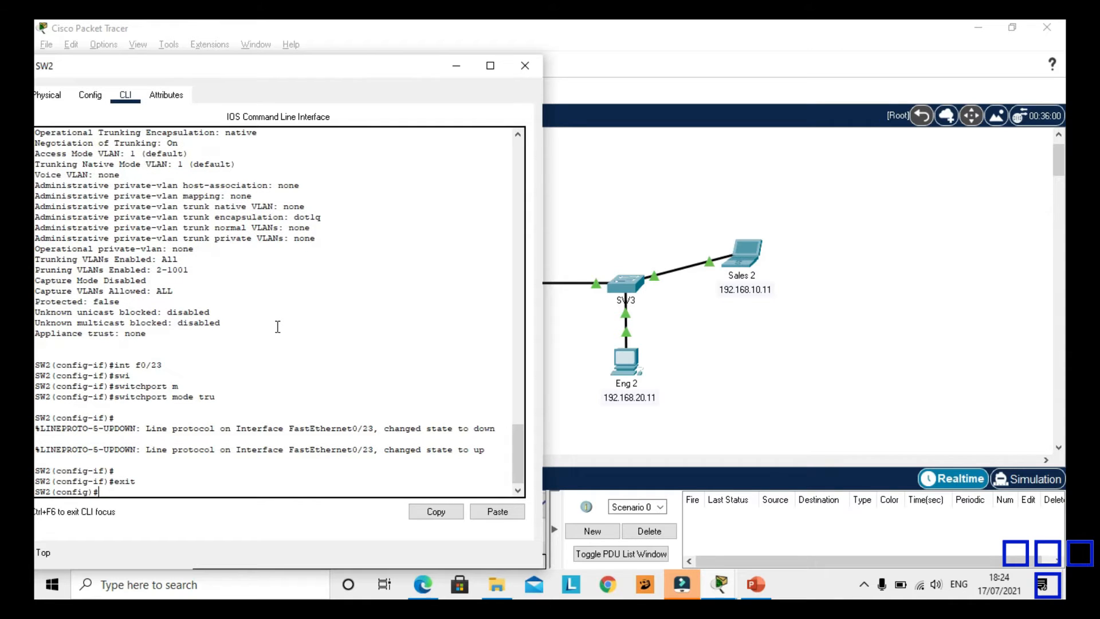
text(vtp dom)
key(Tab)
key(Caps_Lock)
text(A)
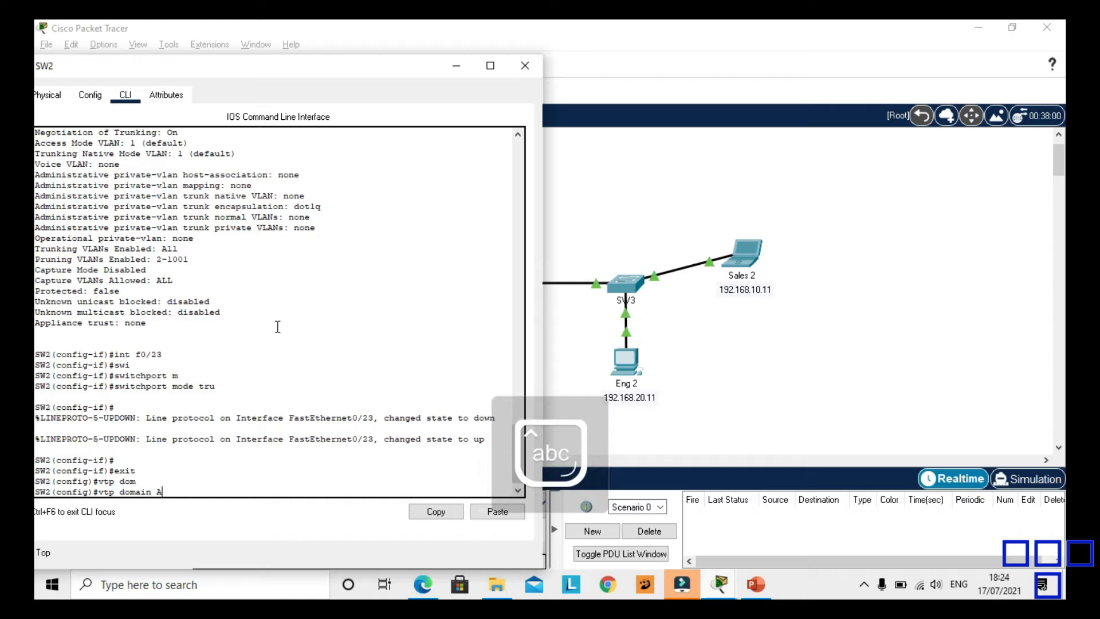
text(pple)
key(Return)
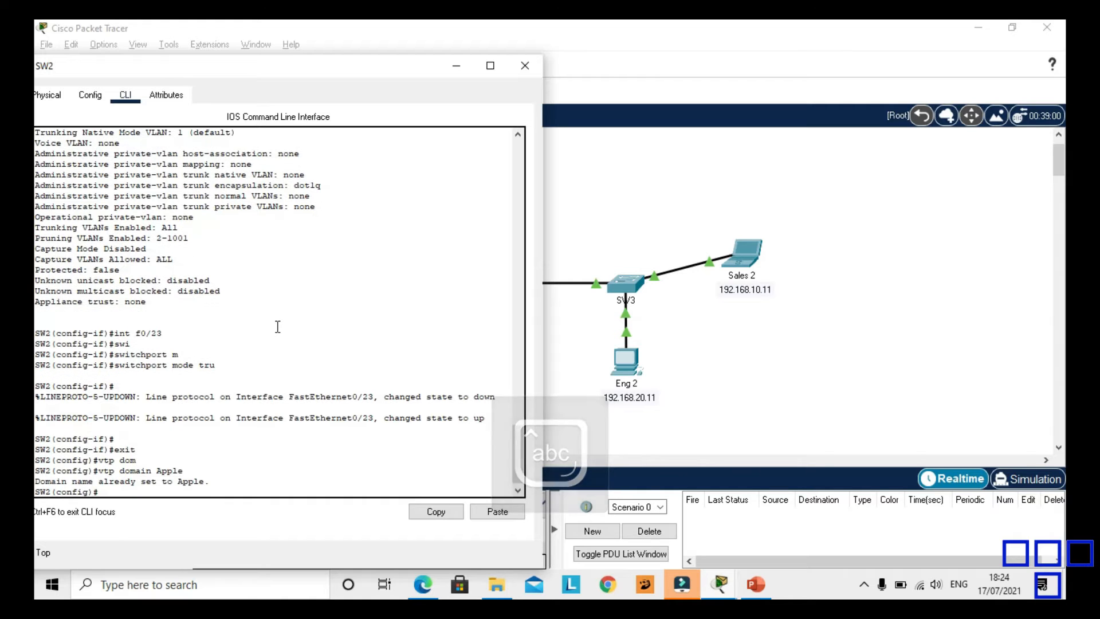
Step: Set SW2's VTP mode to transparent and bring the topology back to the front
text(vtp moe)
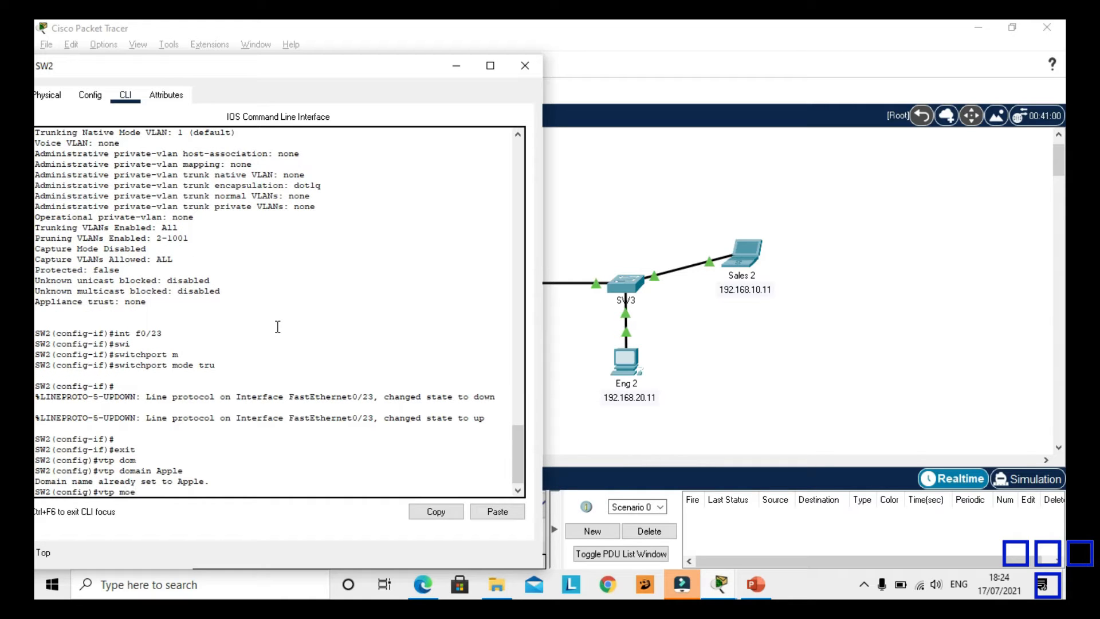
key(BackSpace)
text(de tr)
key(Tab)
key(Return)
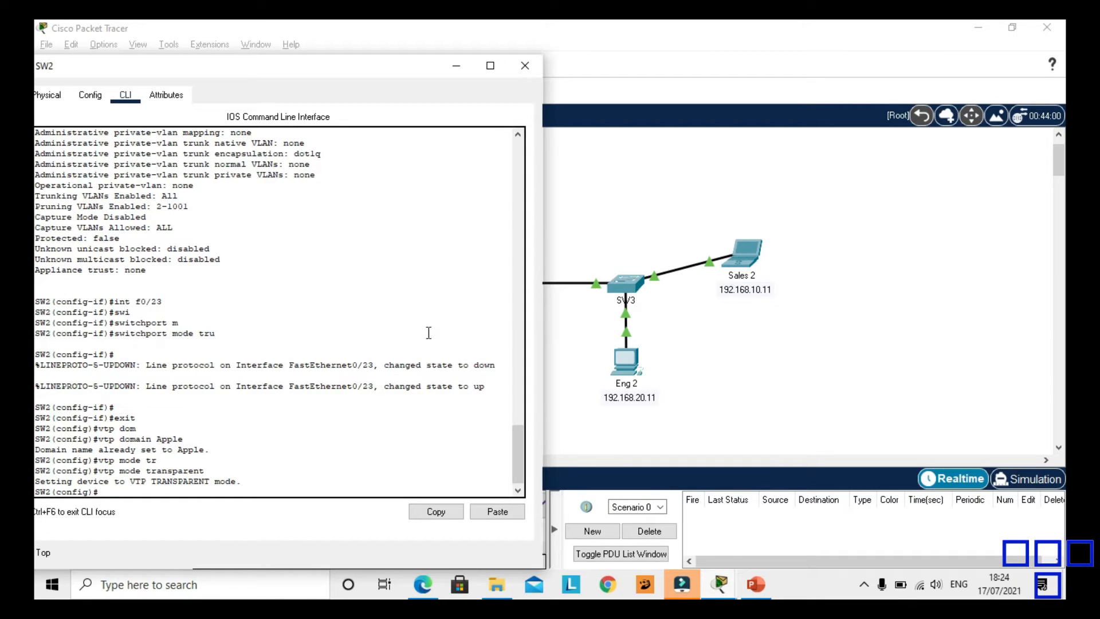
drag(366, 71, 343, 63)
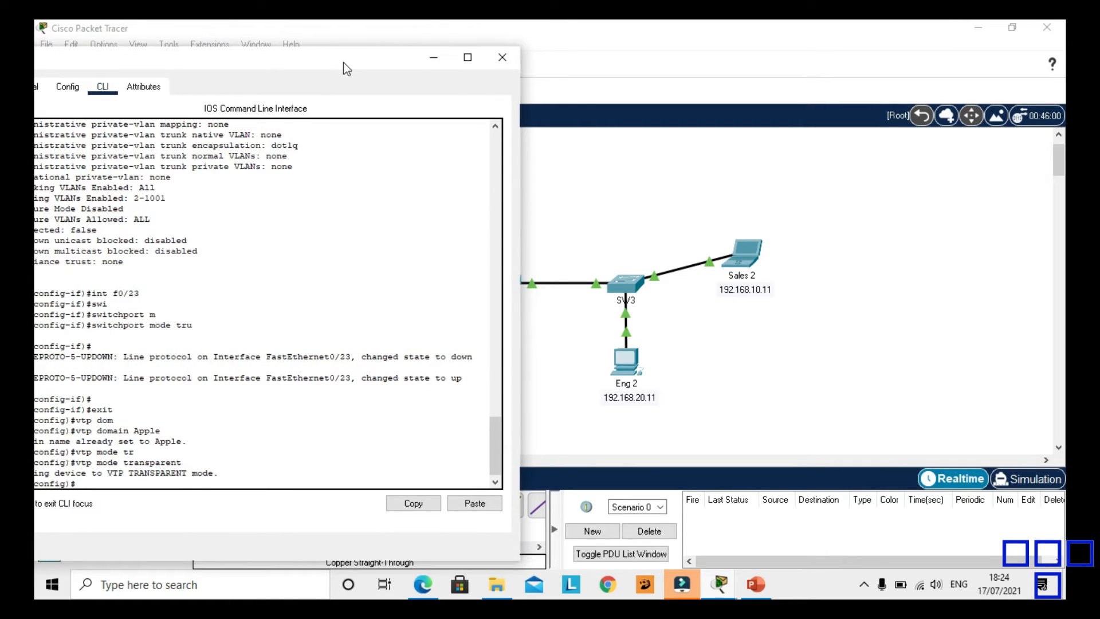
click(730, 320)
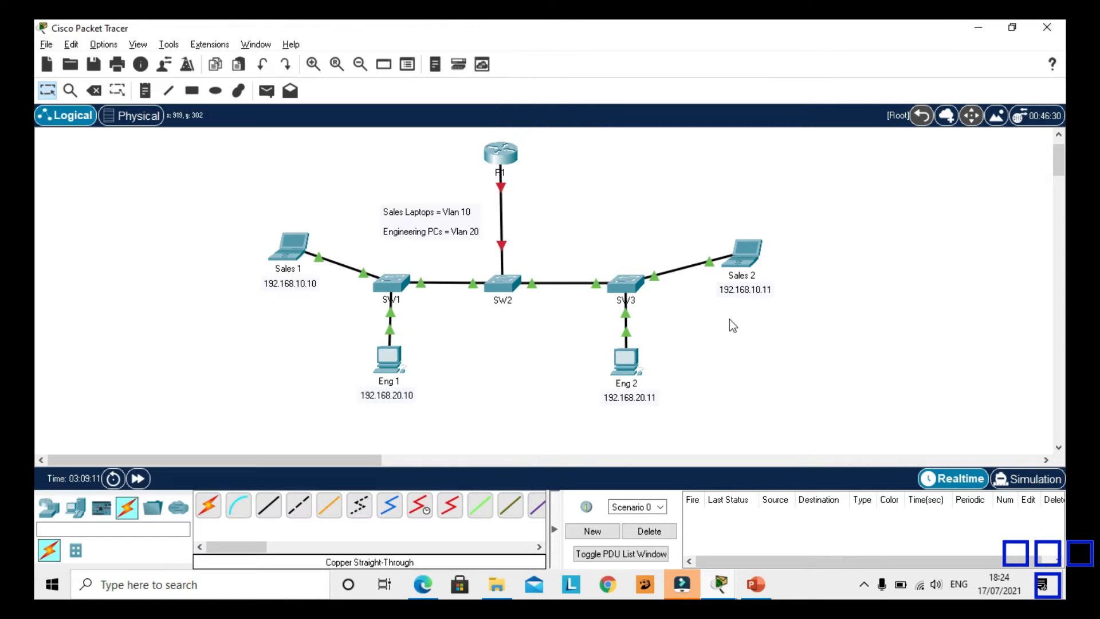
Step: Reopen SW3's command line, place its window beside the topology and set the VTP domain to Apple
click(625, 284)
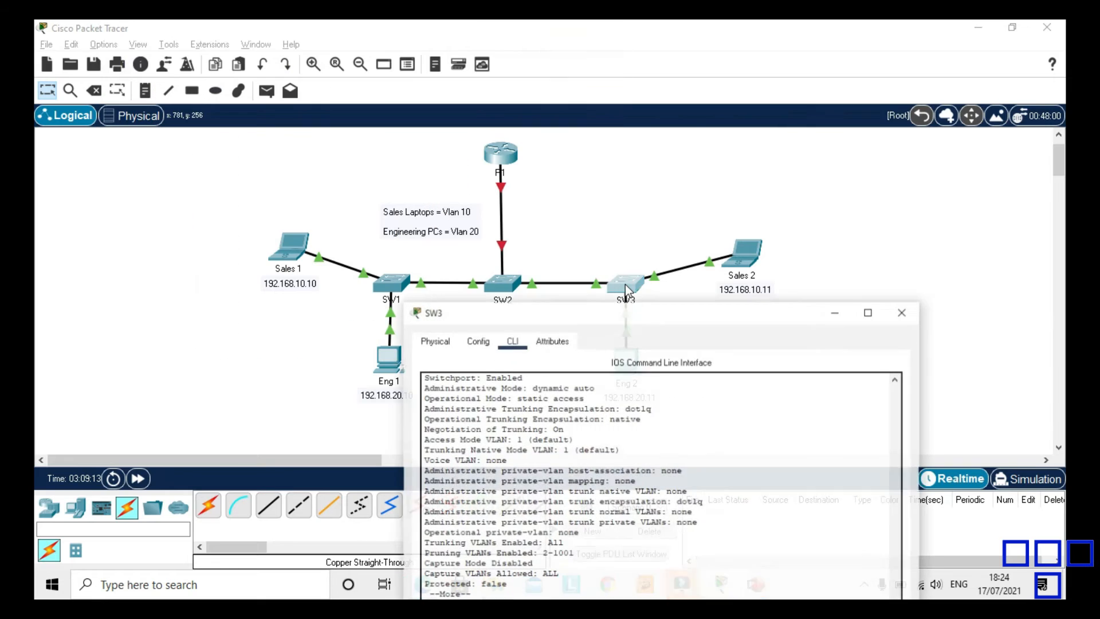
drag(586, 307, 517, 353)
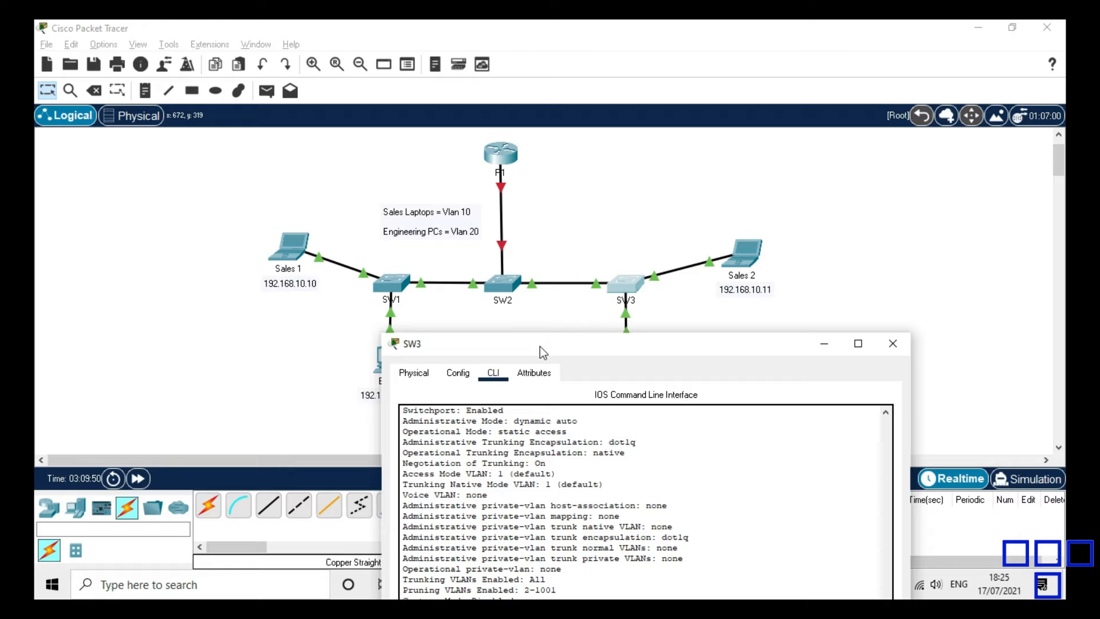
drag(540, 347, 219, 59)
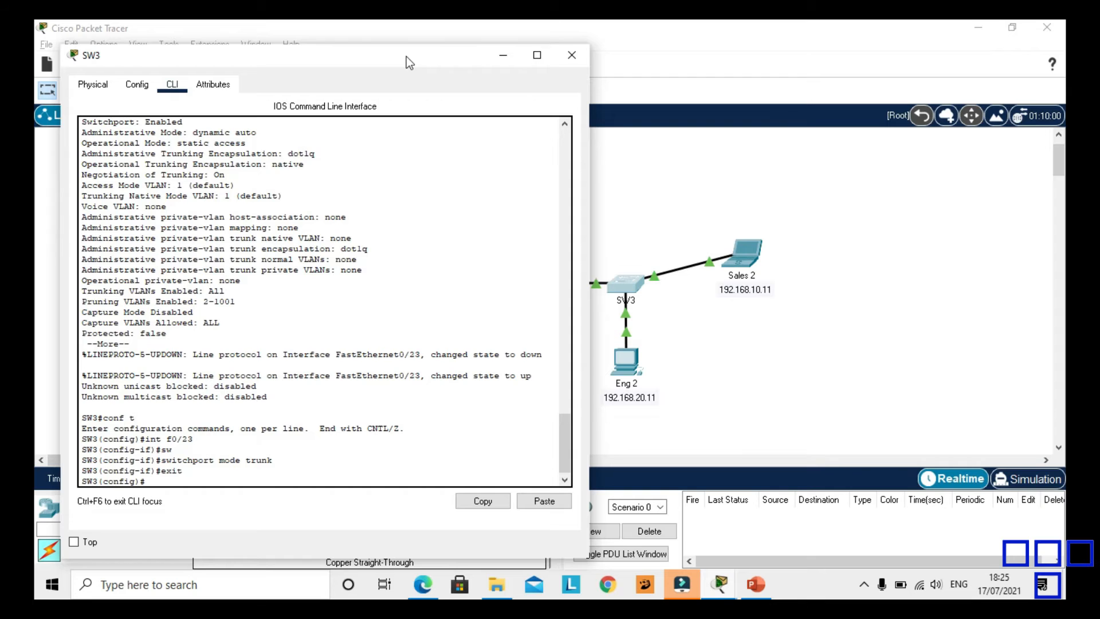
drag(407, 57, 867, 79)
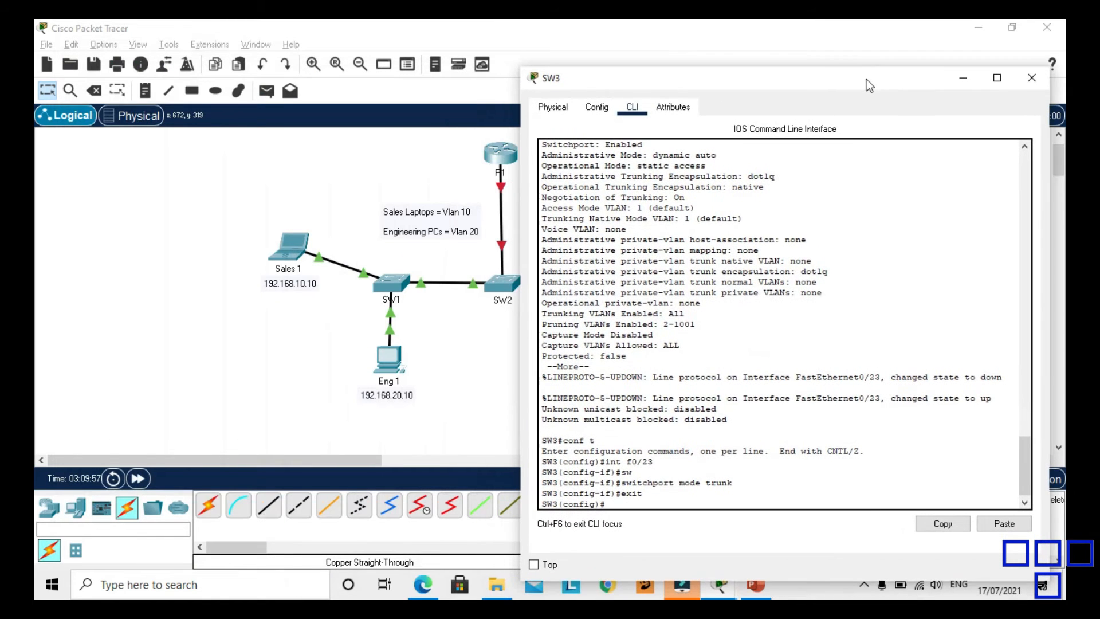
key(Return)
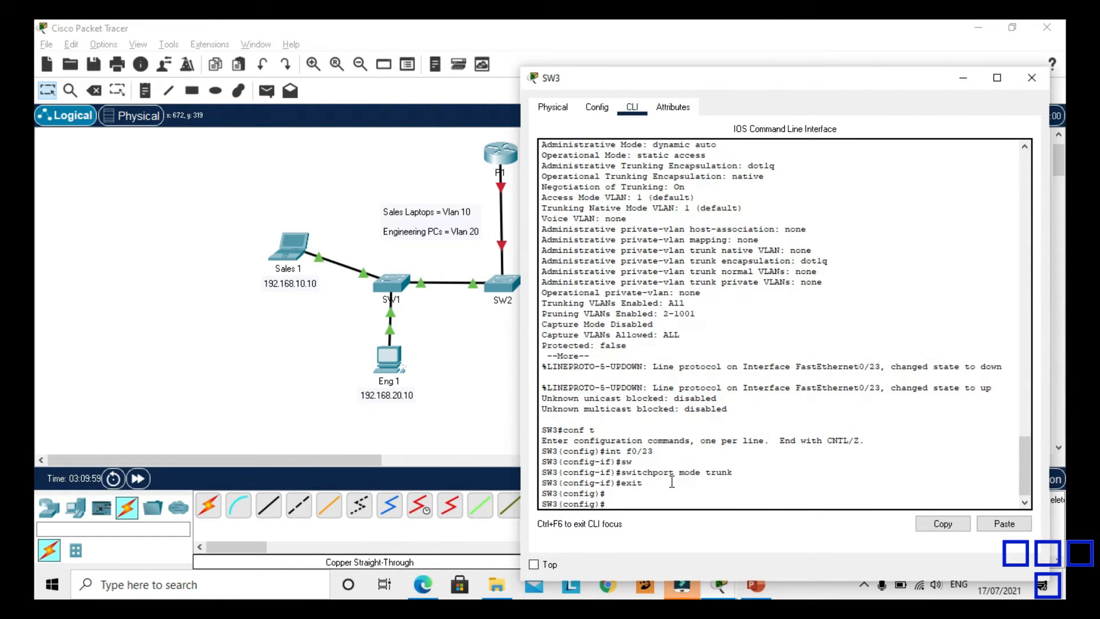
text(vtp d)
key(Tab)
text(Apple)
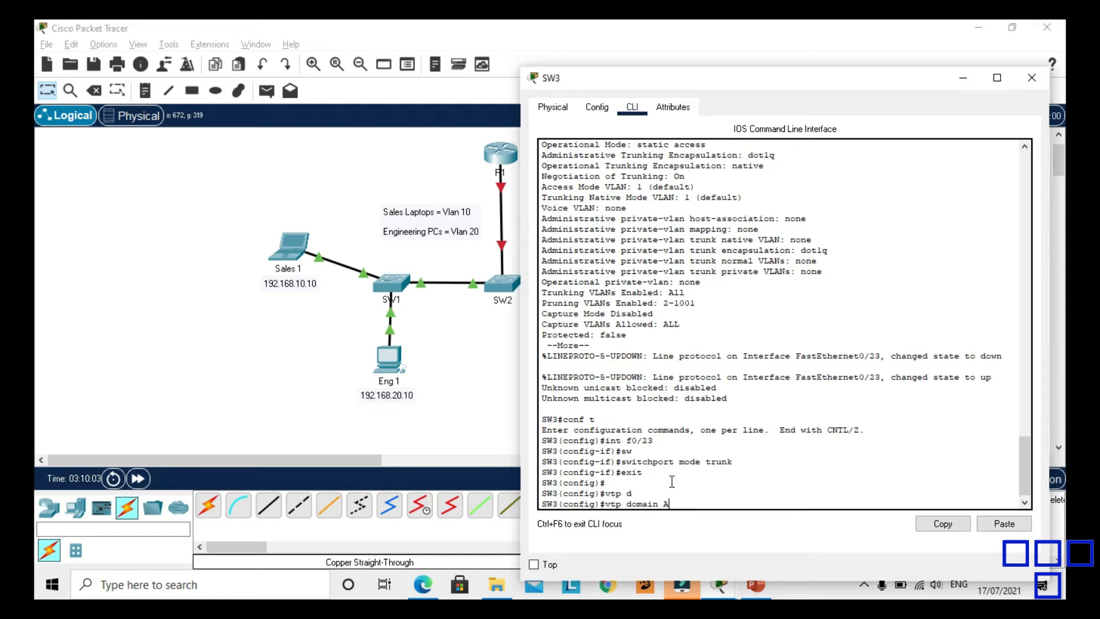
key(Return)
Step: Set SW3's VTP mode to client
text(vtp )
text(mode c)
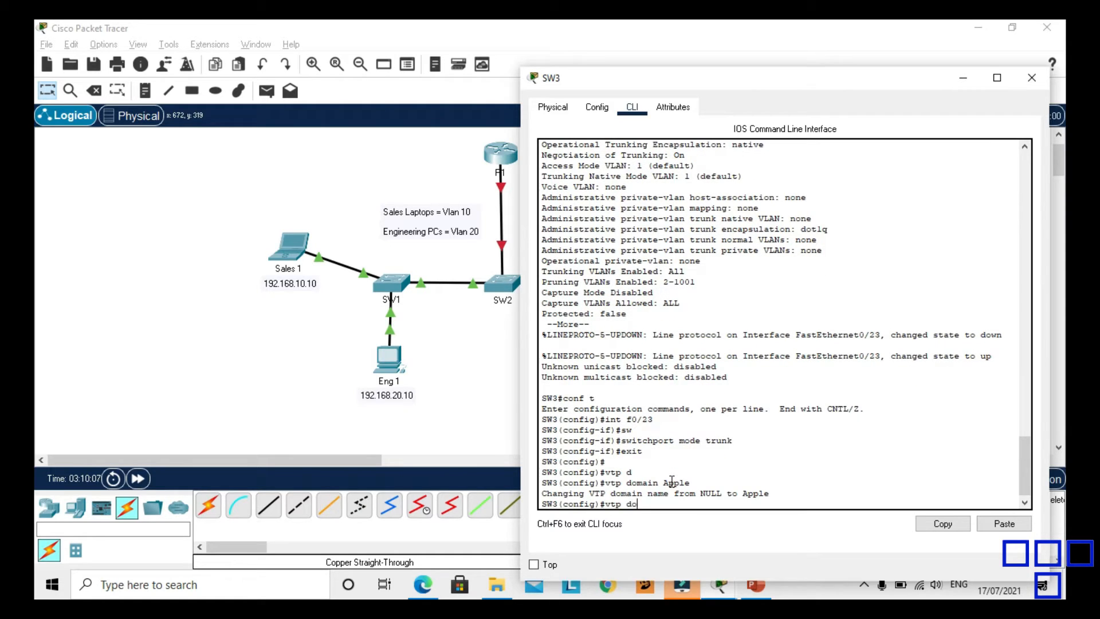
text(li)
key(Tab)
key(Return)
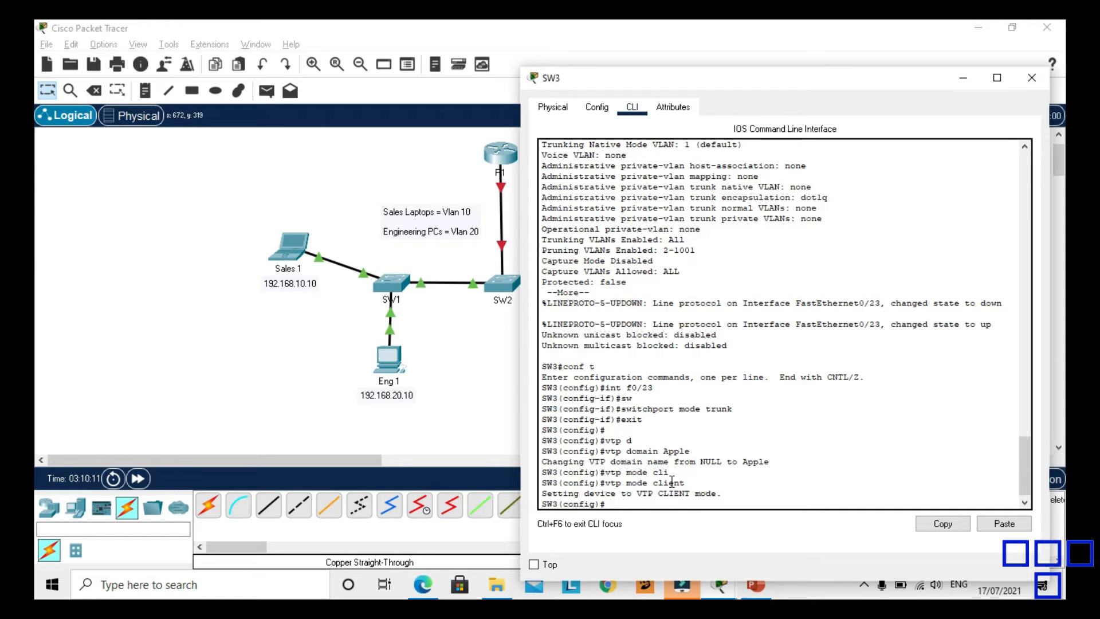
Step: Return to SW1's command line, create VLAN 10 and name it Sales
click(377, 180)
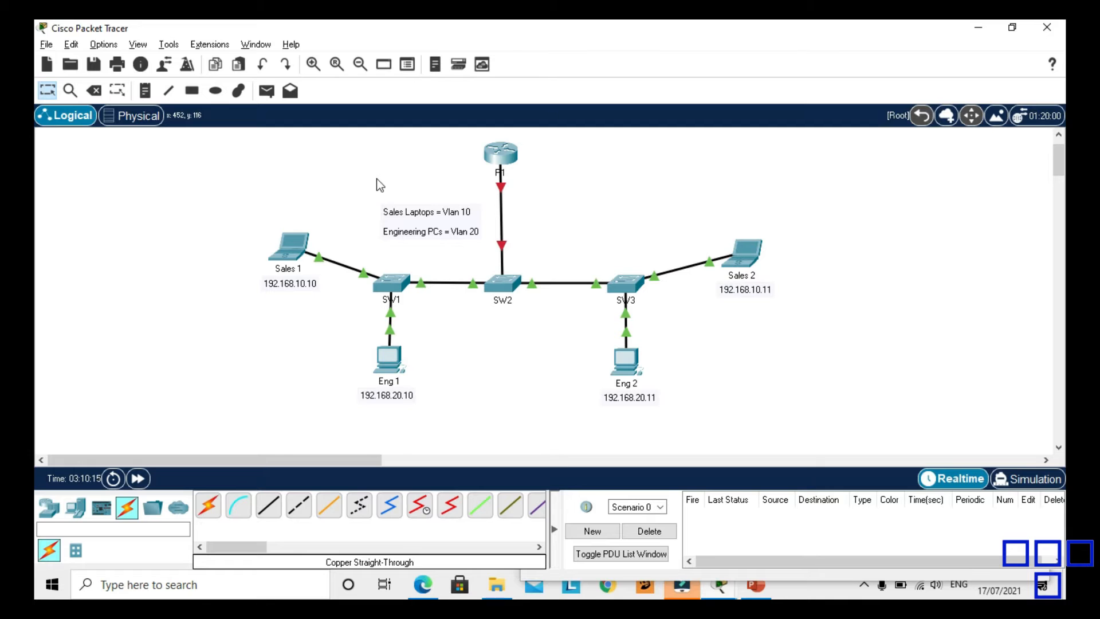
click(387, 283)
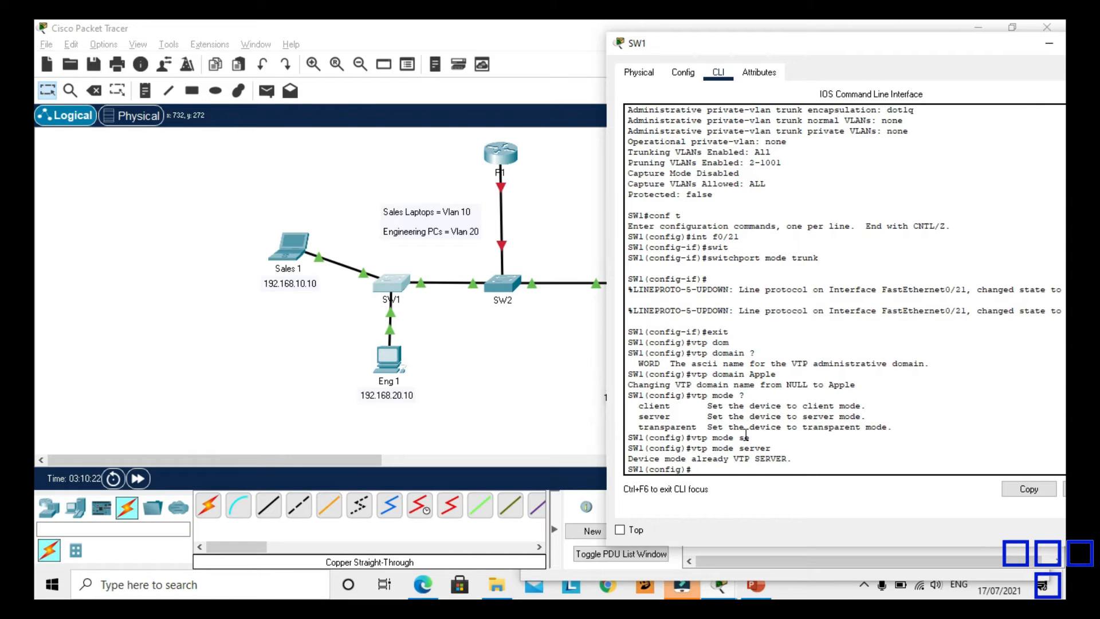
text(vlan 10)
key(Return)
text(na)
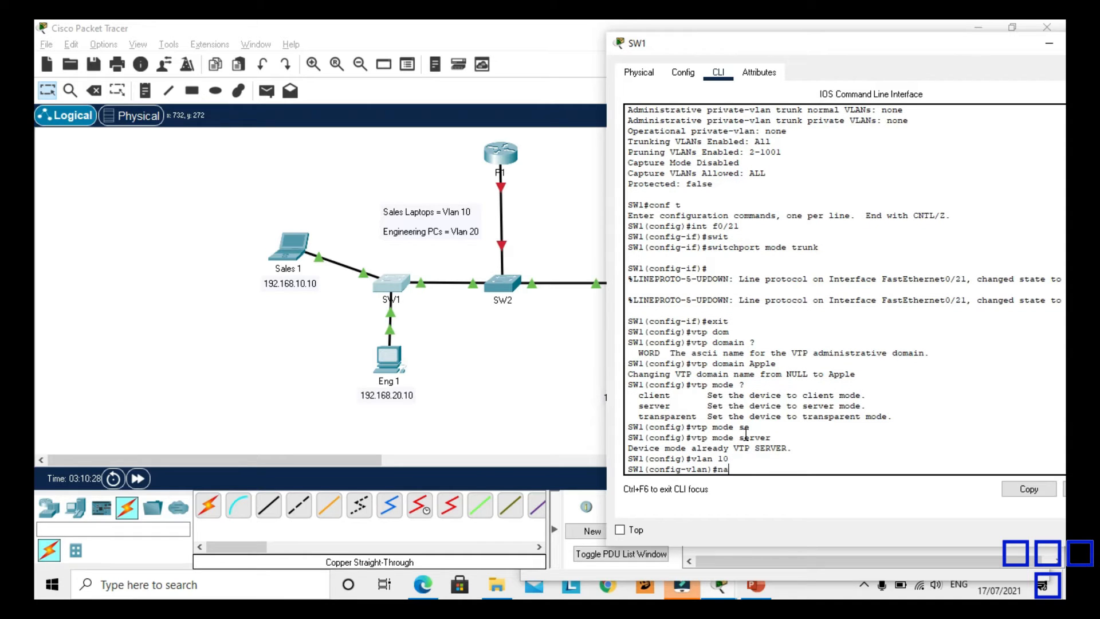
text(me Sales)
key(Return)
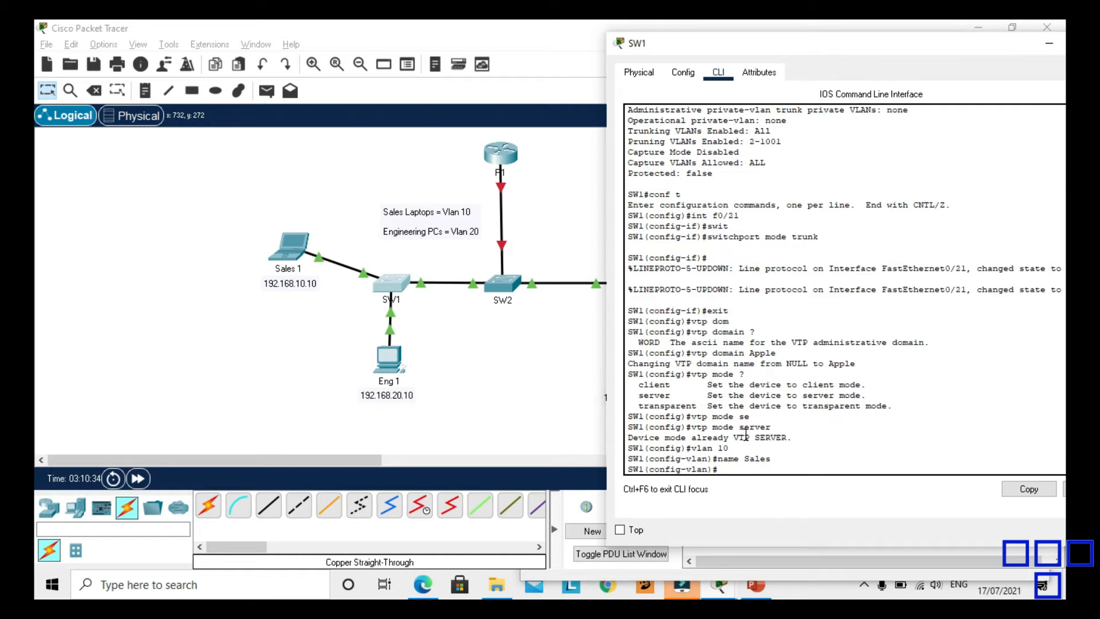
Step: Leave VLAN 10's configuration on SW1, create VLAN 20, name it Eng and return to global configuration mode
text(exit)
key(Return)
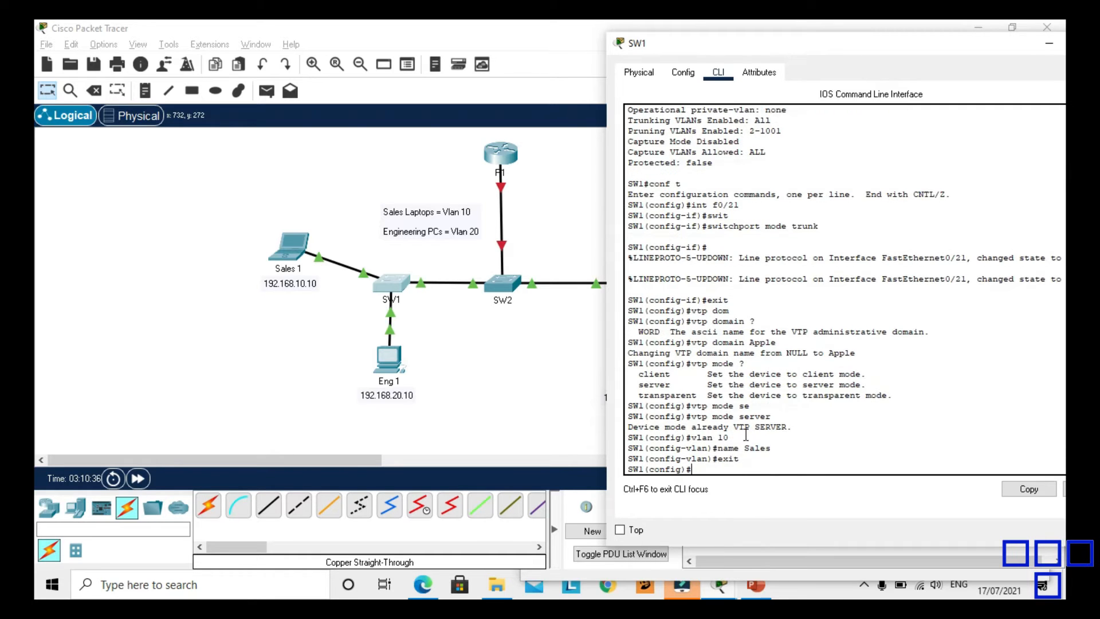
text(vlan 20)
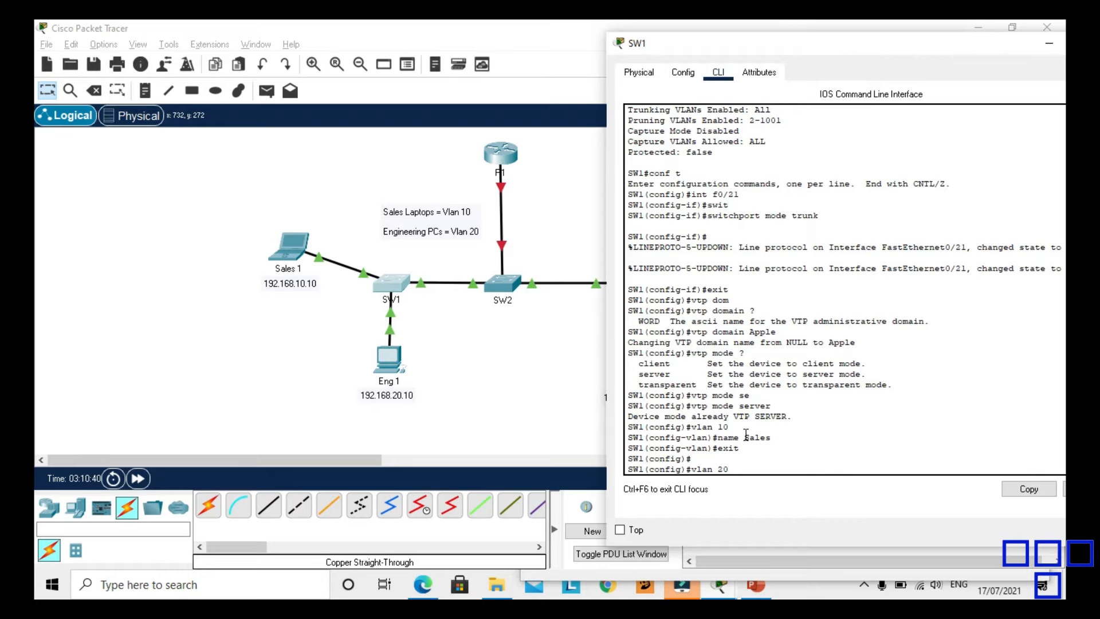
key(Return)
text(name Eng)
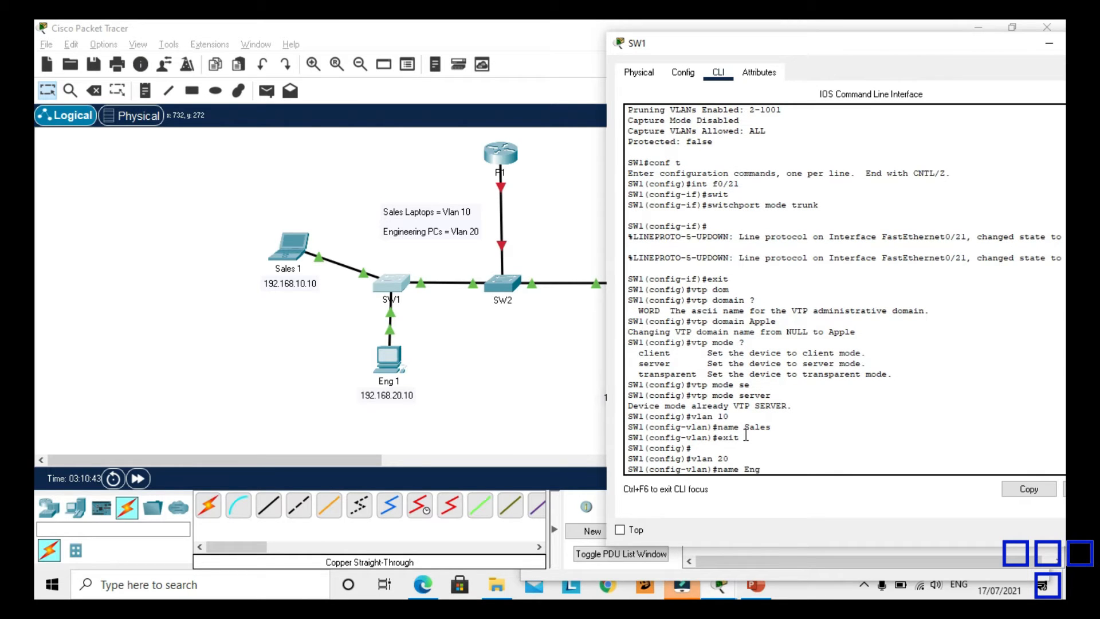
key(Return)
text(exit)
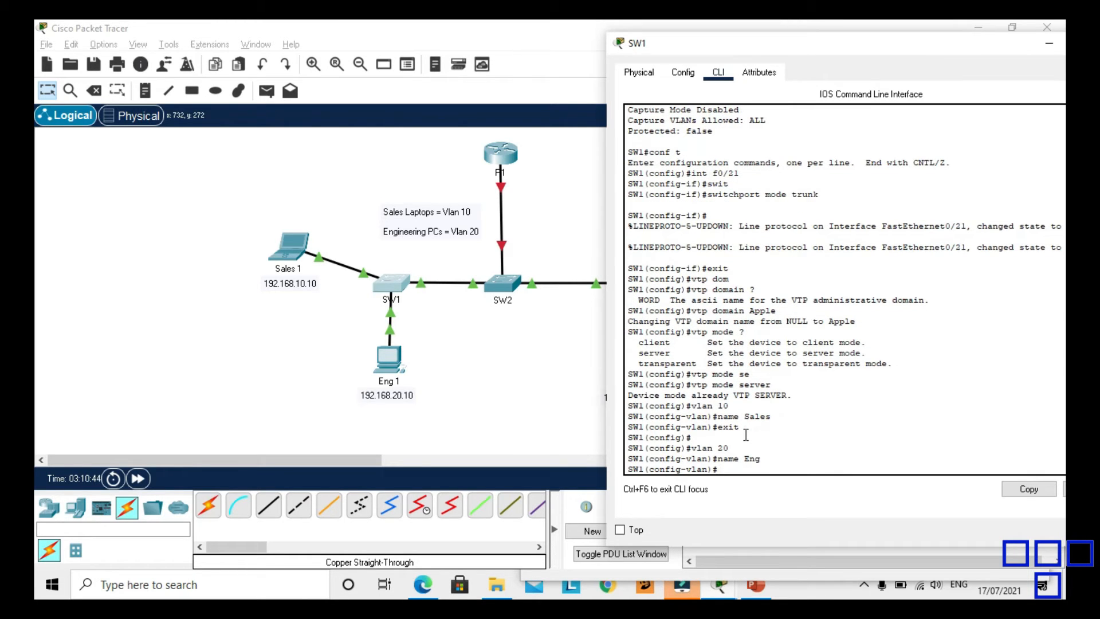
key(Return)
key(Return)
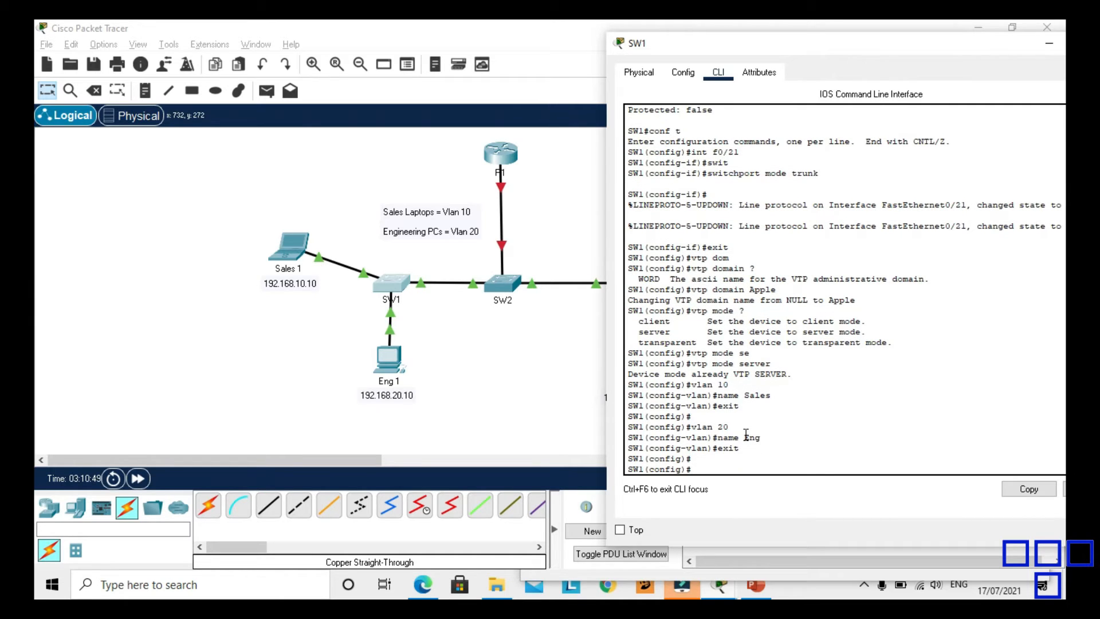
Step: Display SW1's brief VLAN list and check the entries for VLANs 10 and 20
text(do sh vlan brief)
key(Return)
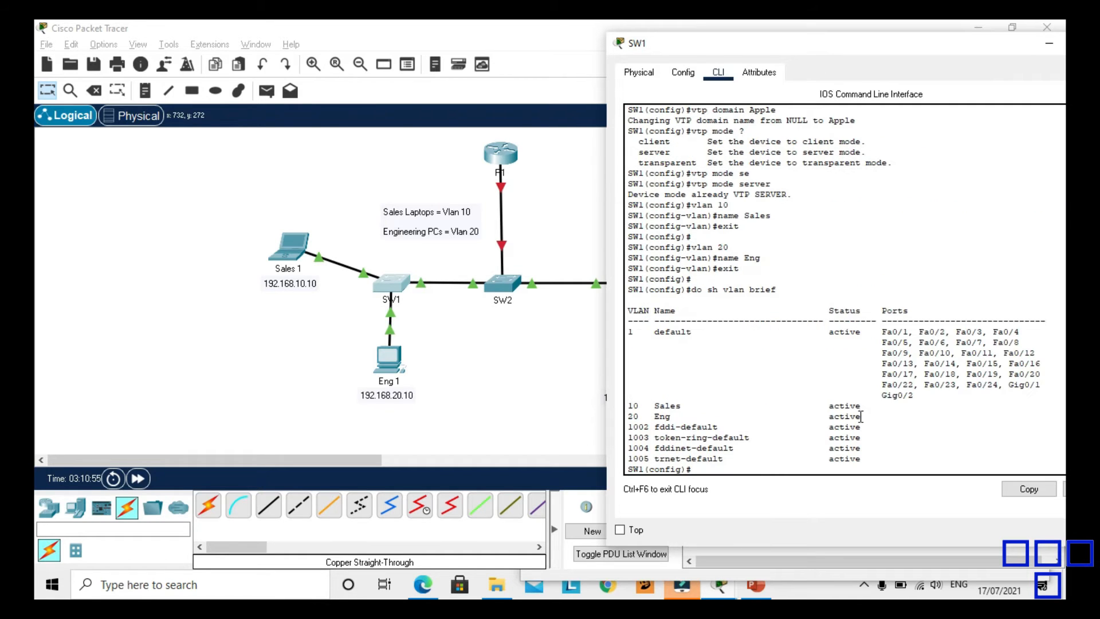
drag(669, 416, 654, 406)
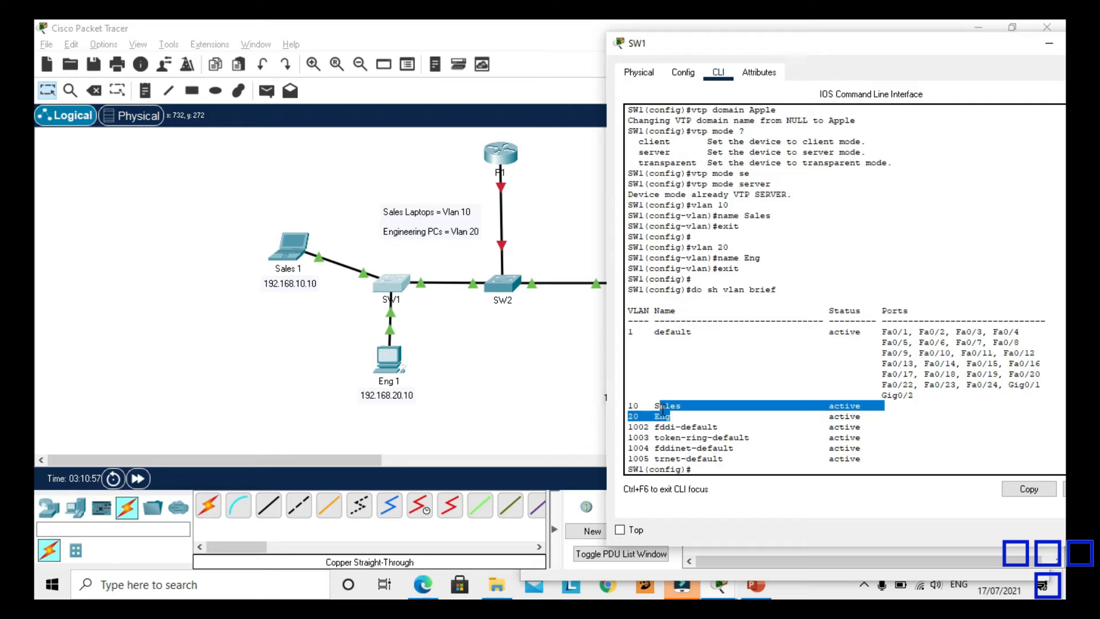
click(675, 418)
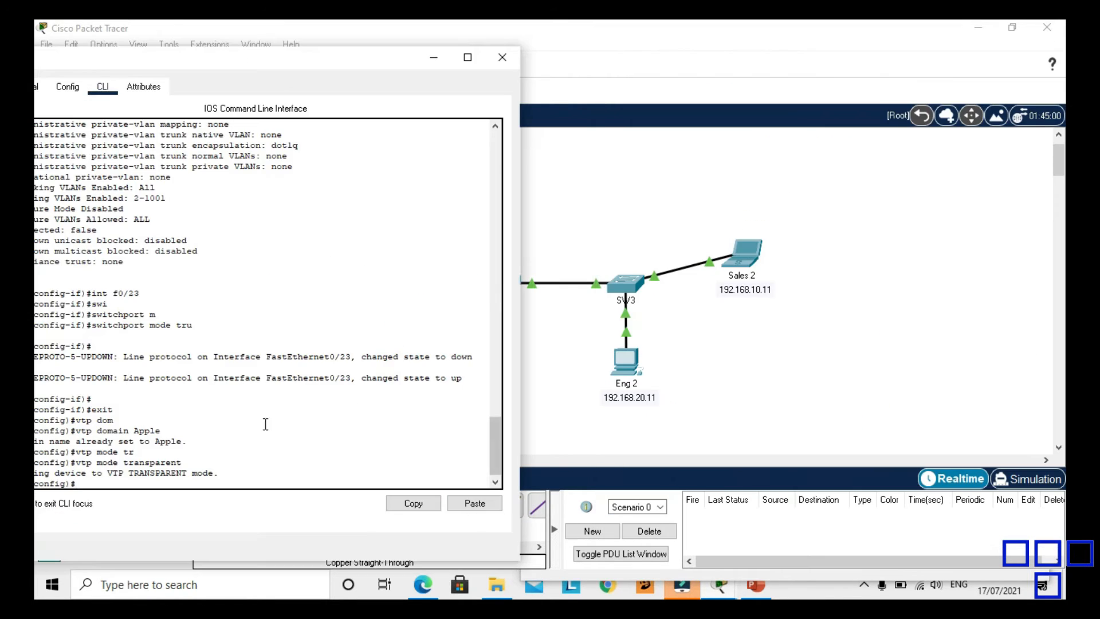
Step: On SW2's command line, bring the whole window into view, create VLAN 10 and name it Sales
click(224, 456)
key(Return)
key(Return)
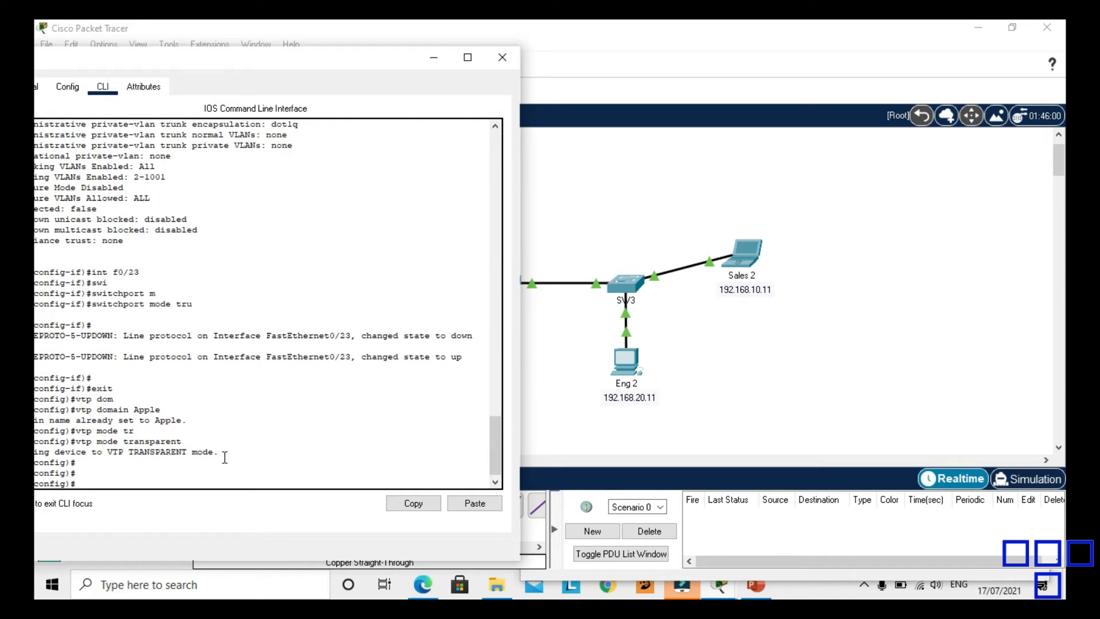
drag(304, 64, 233, 69)
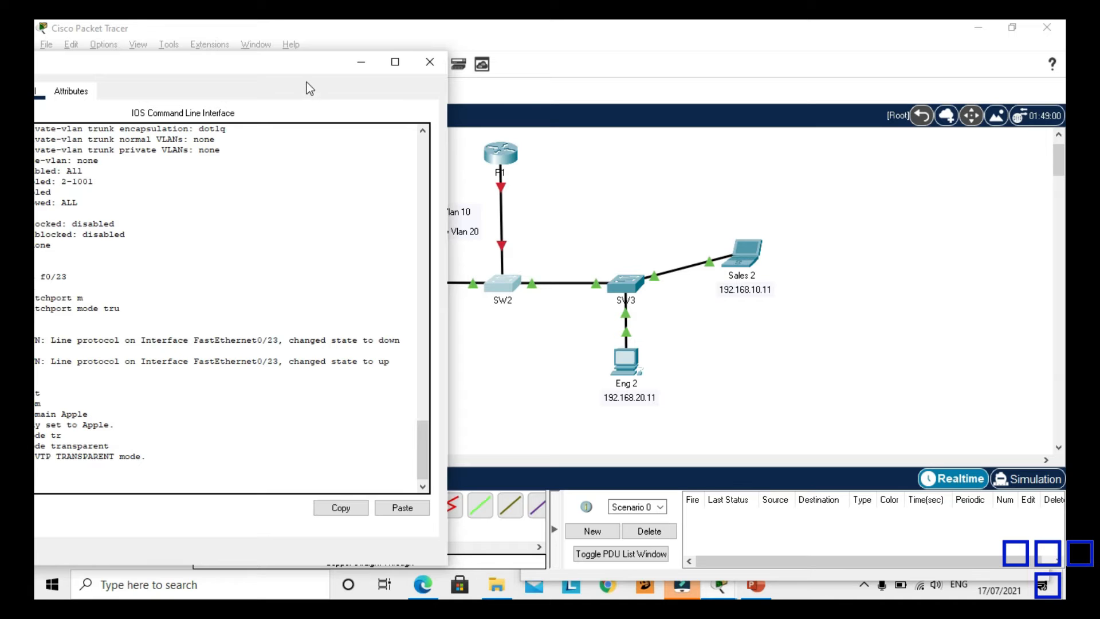
drag(304, 71, 421, 63)
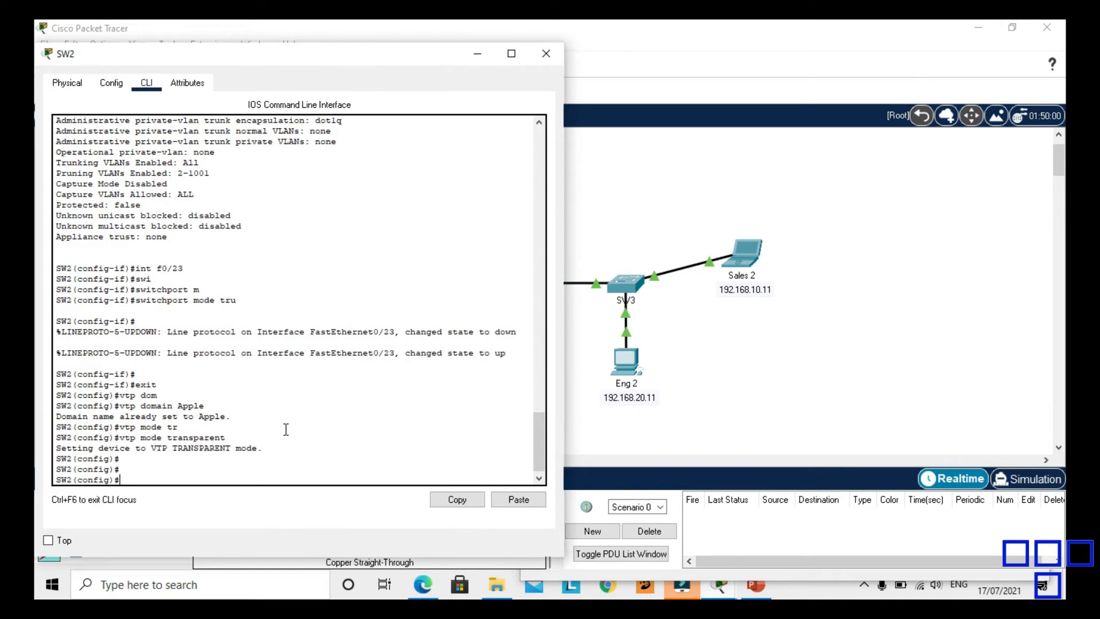
text(vlan 10)
key(Return)
text(name Sales)
key(Return)
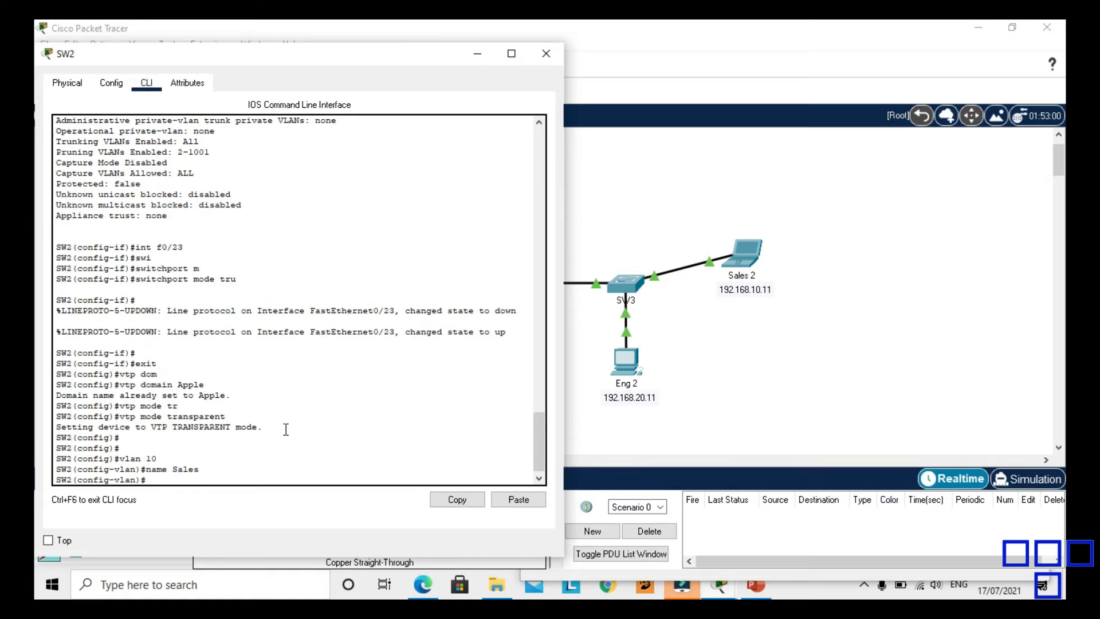
Step: Leave VLAN 10's configuration on SW2, create VLAN 20, name it Eng and exit to global configuration mode
text(exit)
key(Return)
text(vln)
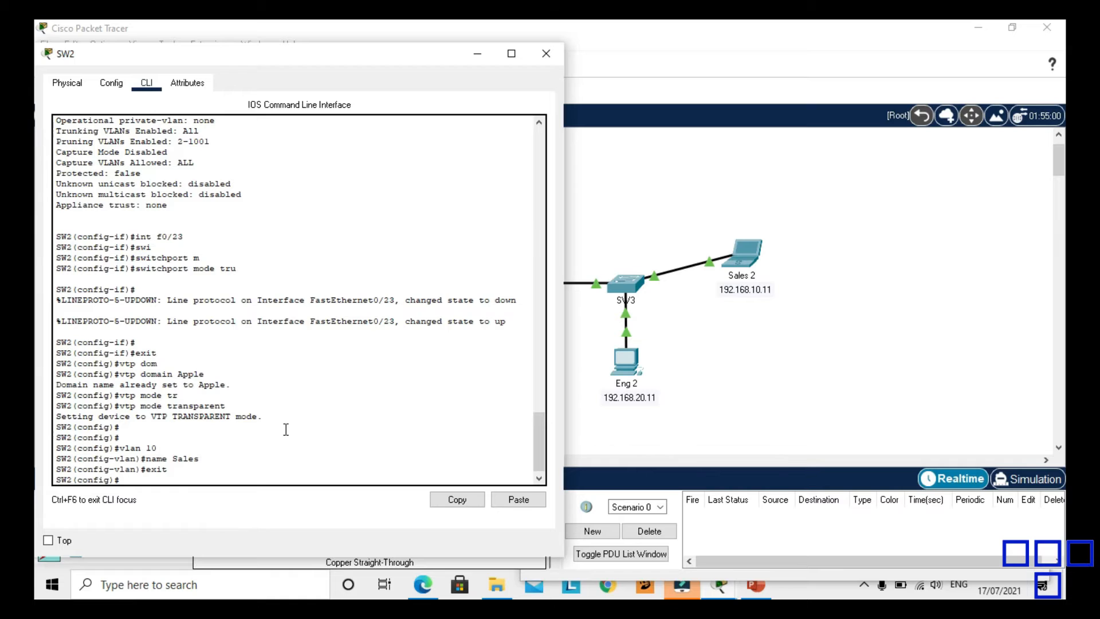
text(n 20)
key(Return)
text(name En)
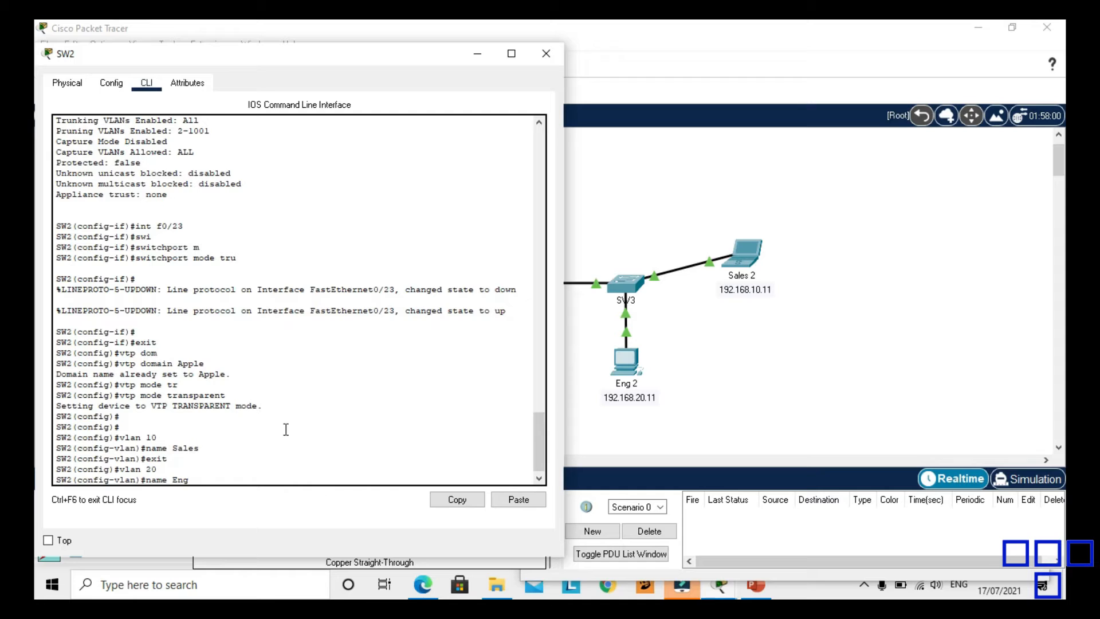
text(g)
key(Return)
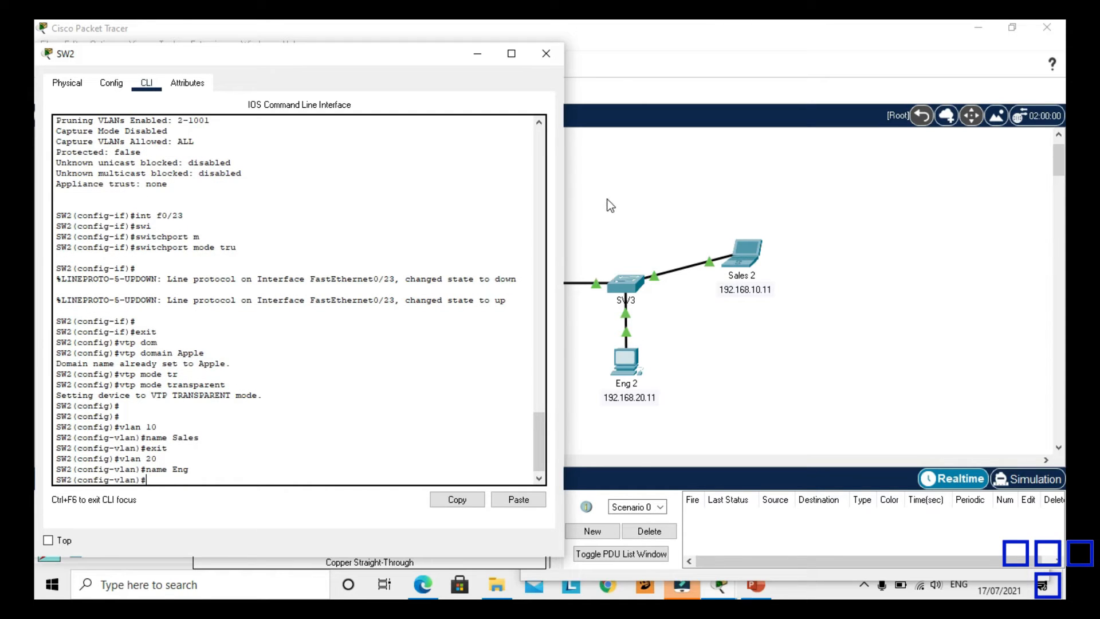
text(exit)
key(Return)
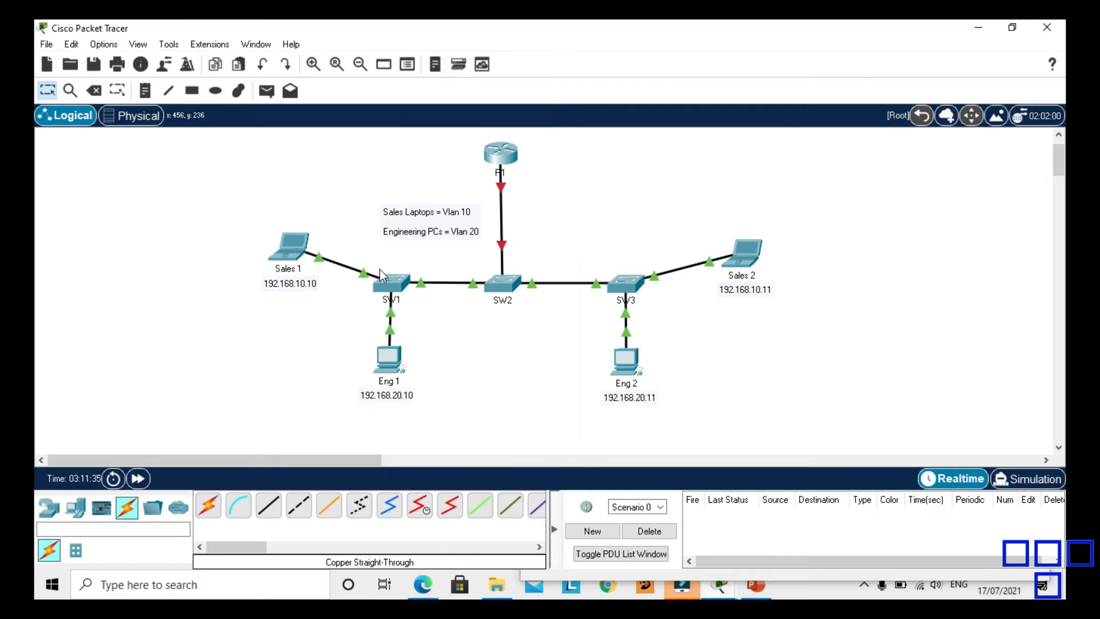
Step: Open SW3's command line, display its brief VLAN list and move the window aside to uncover the topology
click(384, 285)
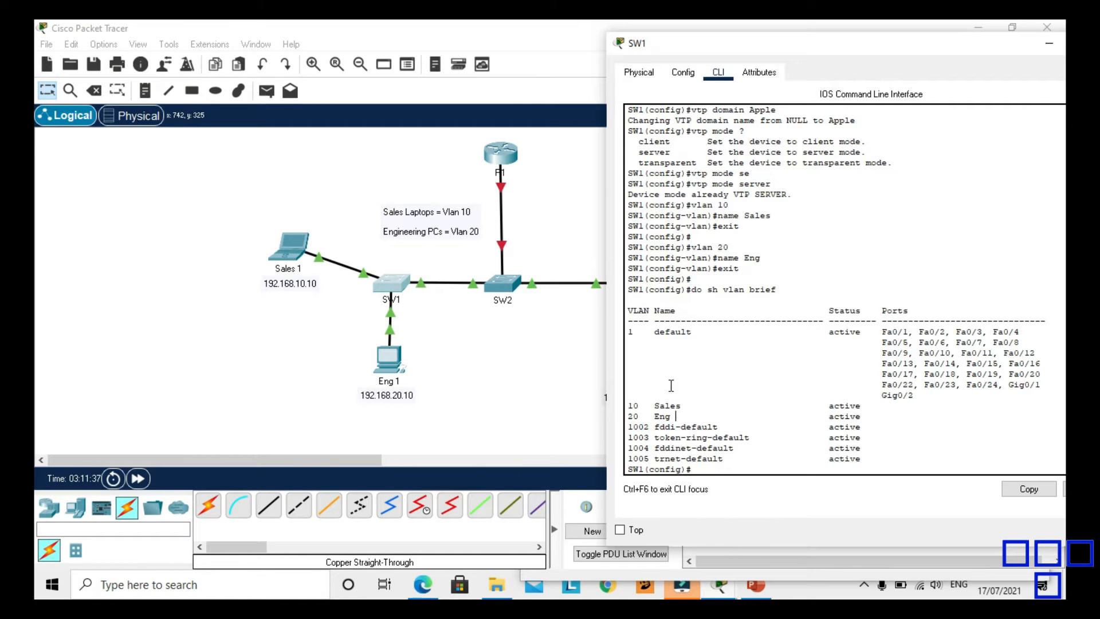
click(541, 391)
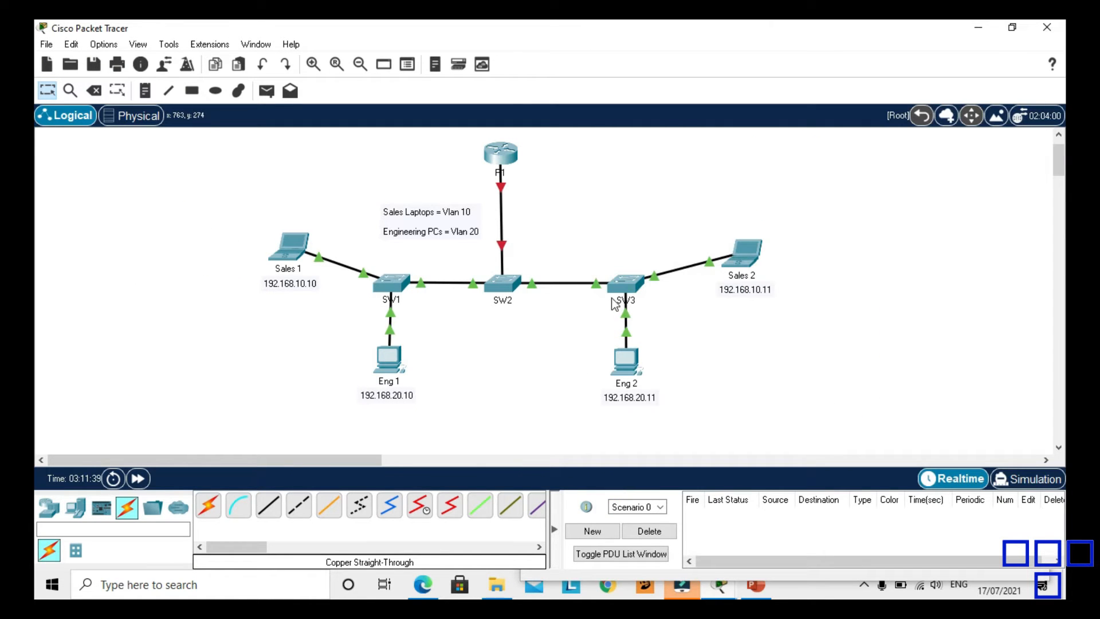
click(628, 284)
key(Return)
key(Return)
key(Return)
key(Return)
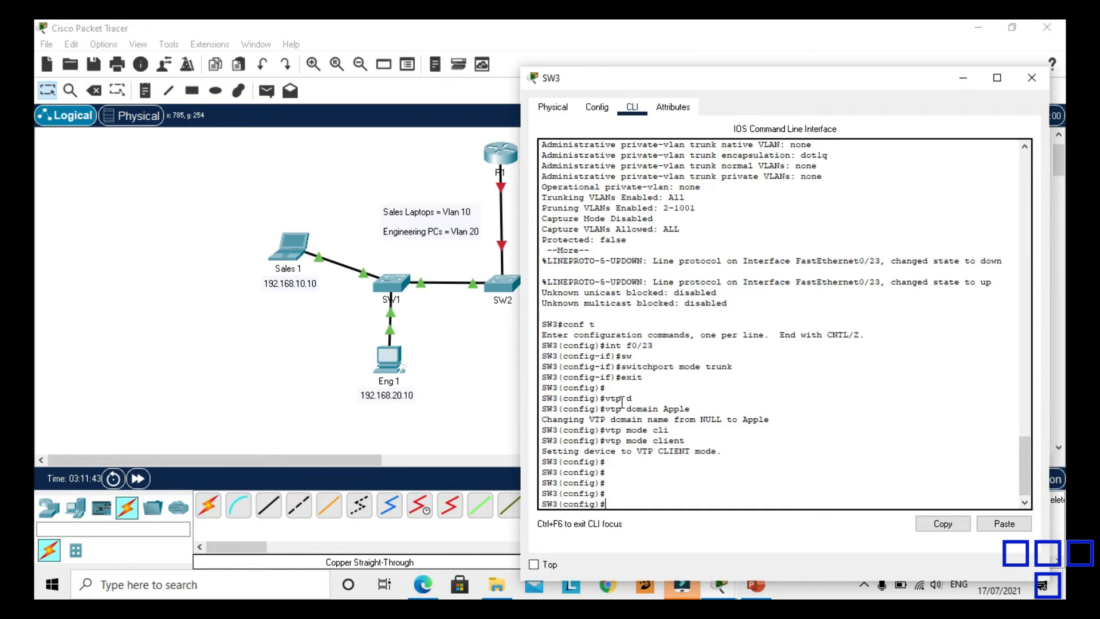
text(do sh vlan brie)
key(Return)
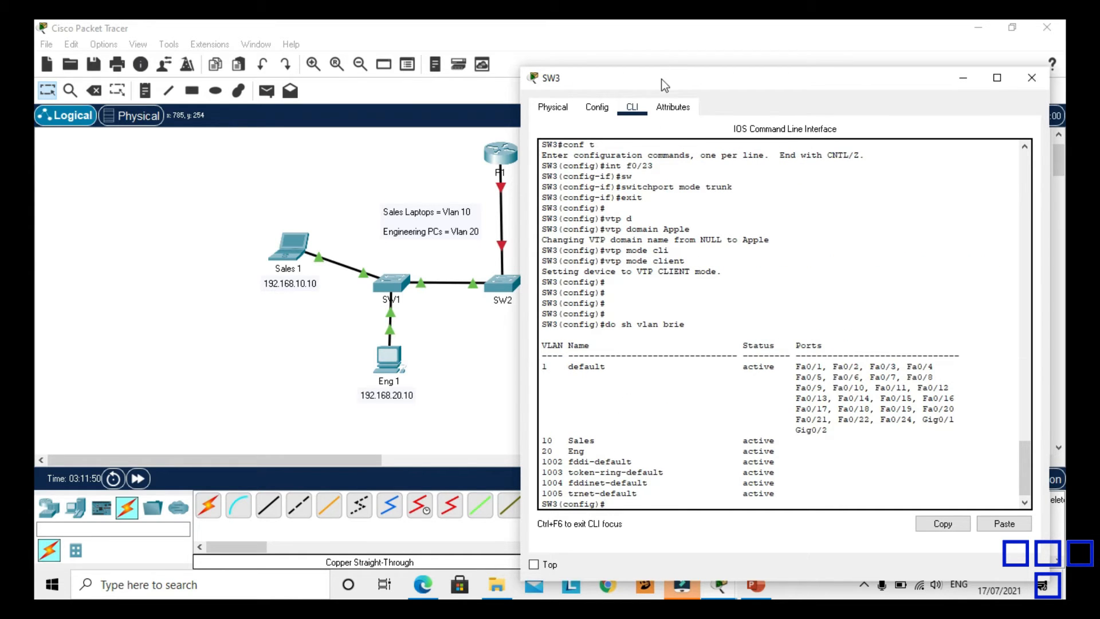
drag(659, 77, 791, 70)
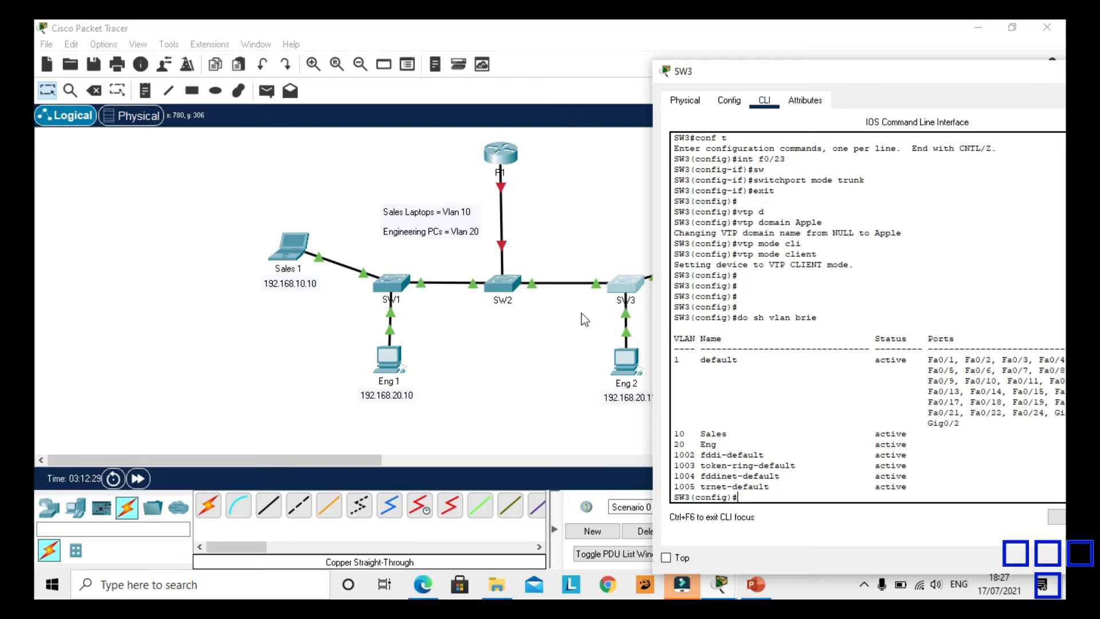
Step: On SW1, set the trunk native VLAN to 99 on interface f0/21
click(401, 280)
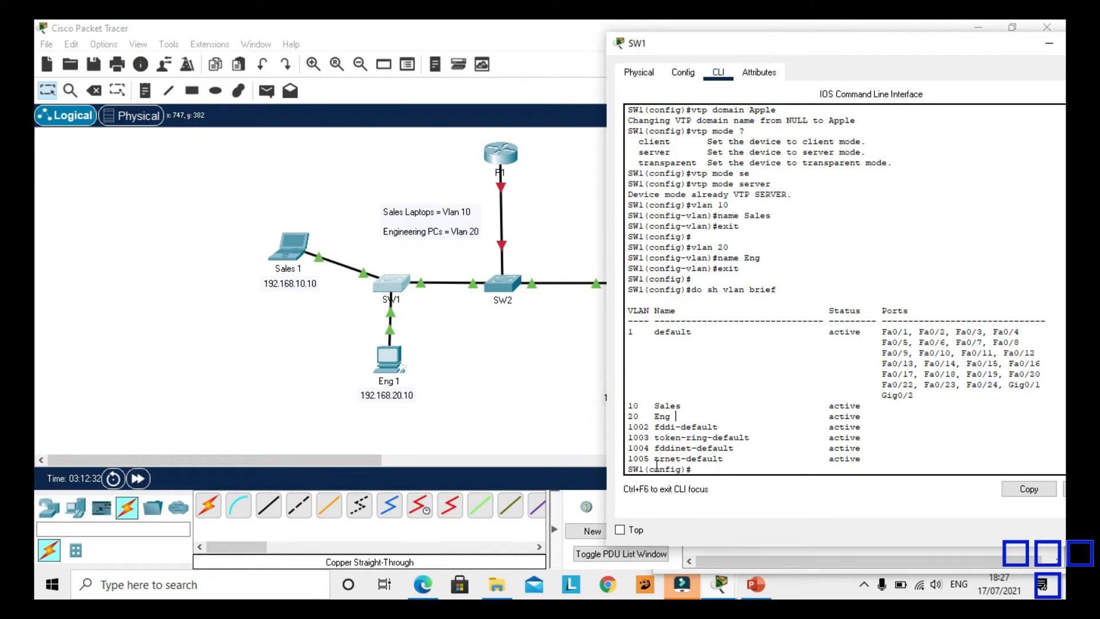
click(709, 469)
text(int f0/21)
key(Return)
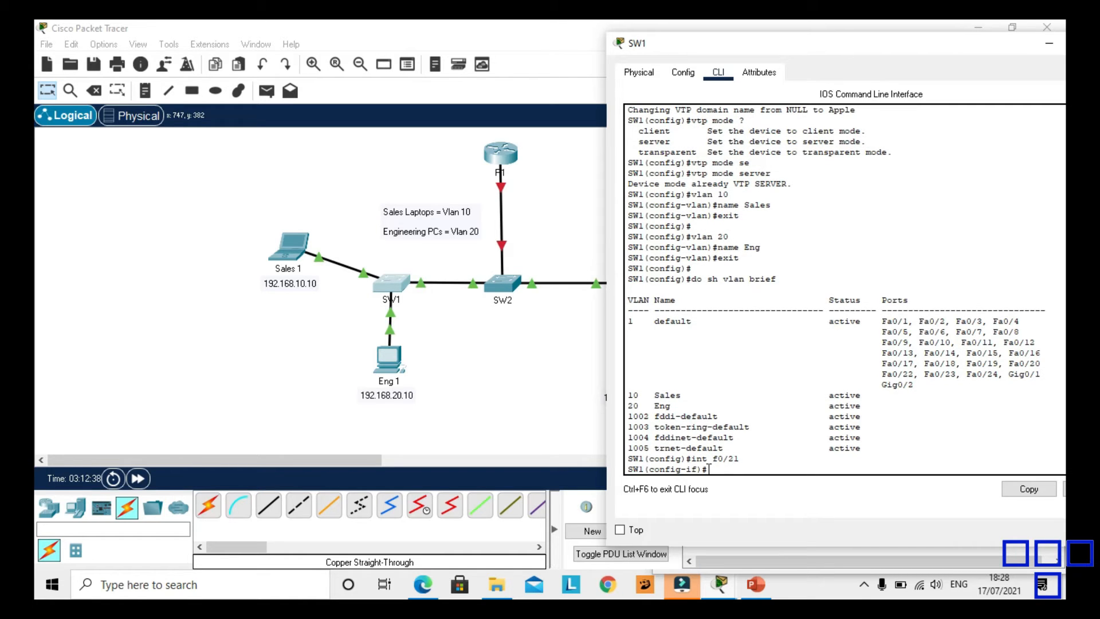
text(switch)
key(Tab)
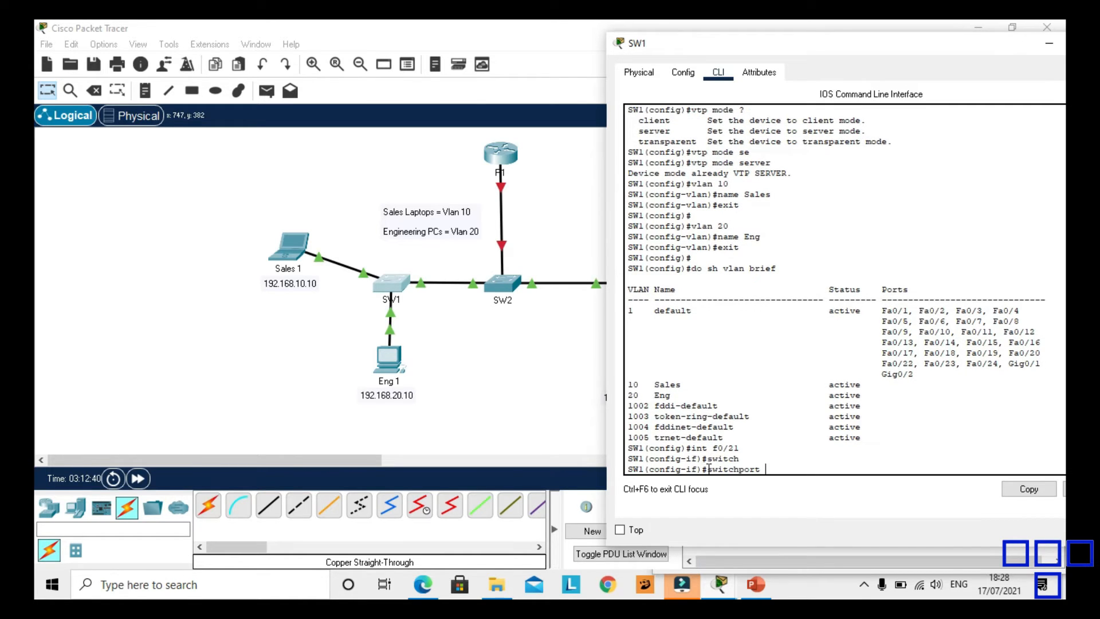
text(trun)
key(Tab)
text(?)
text(n)
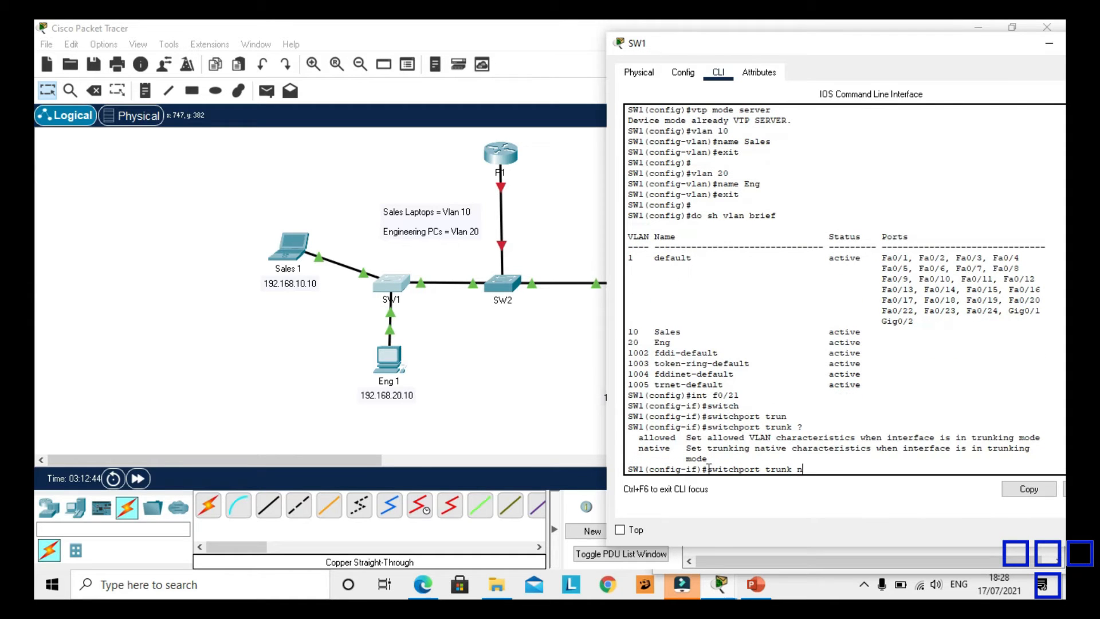
key(Tab)
text(vlan 99)
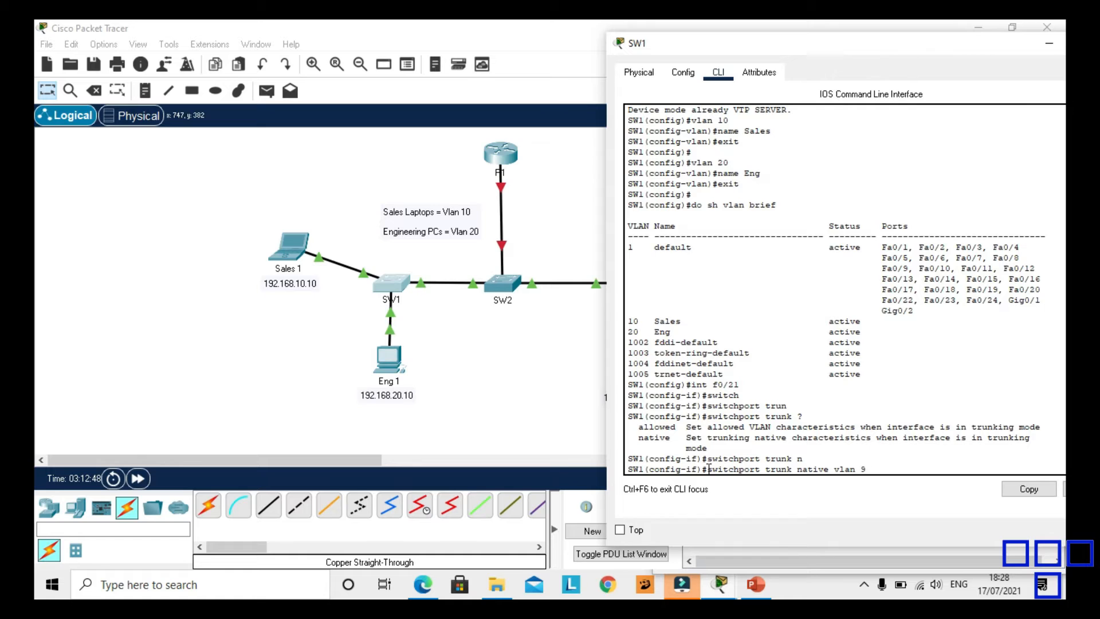
key(Return)
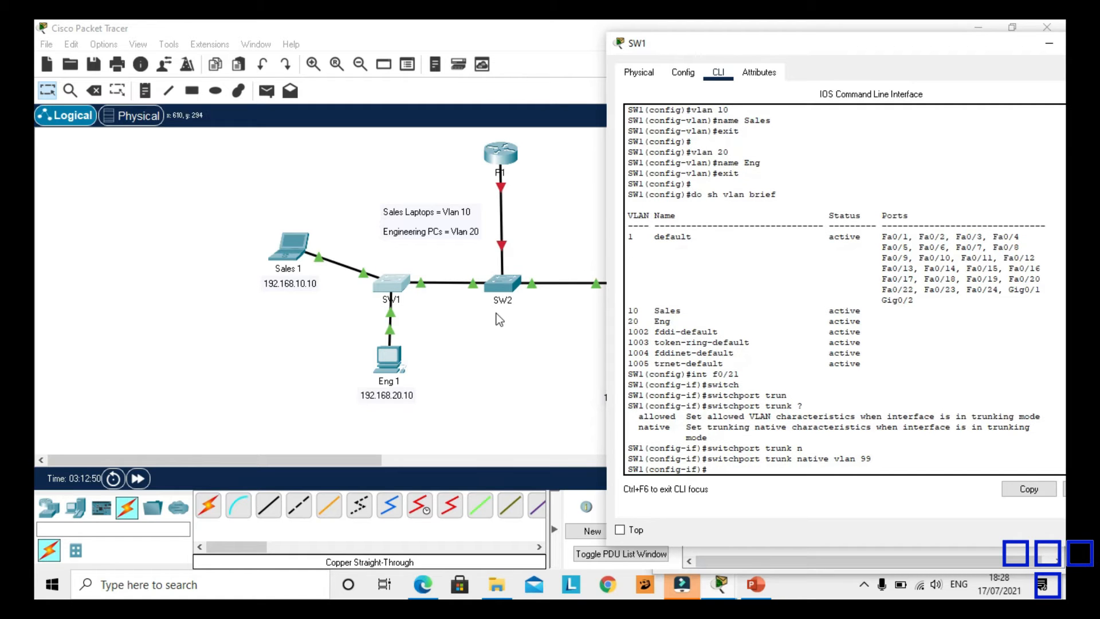
Step: Reopen SW2's command line, place its window beside the topology and enter configuration mode for interface f0/21
click(545, 229)
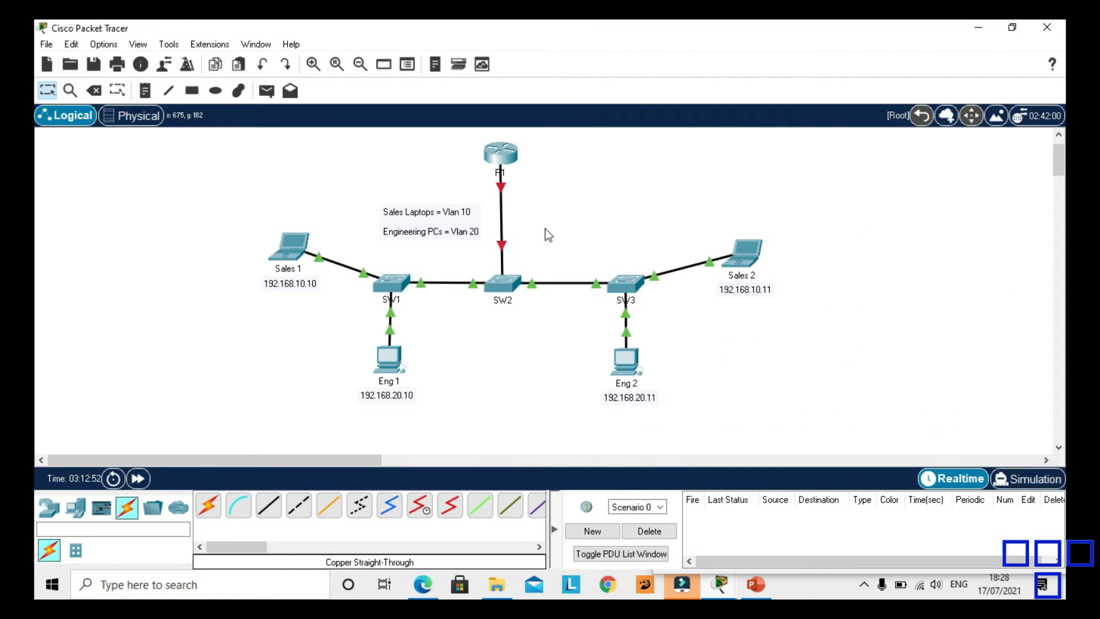
click(505, 290)
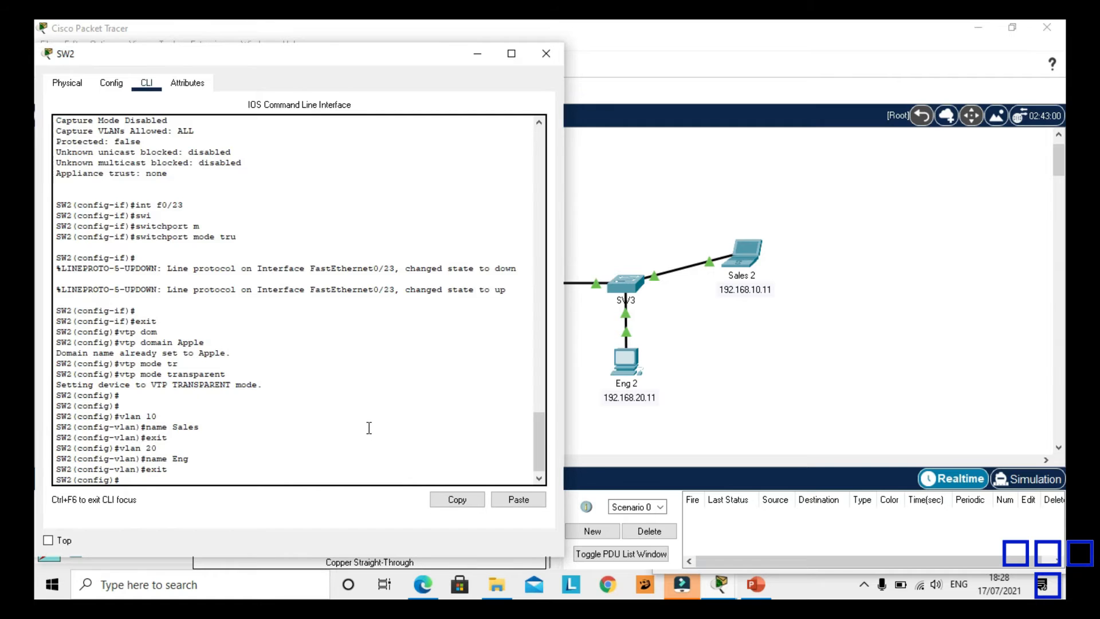
key(Return)
key(Return)
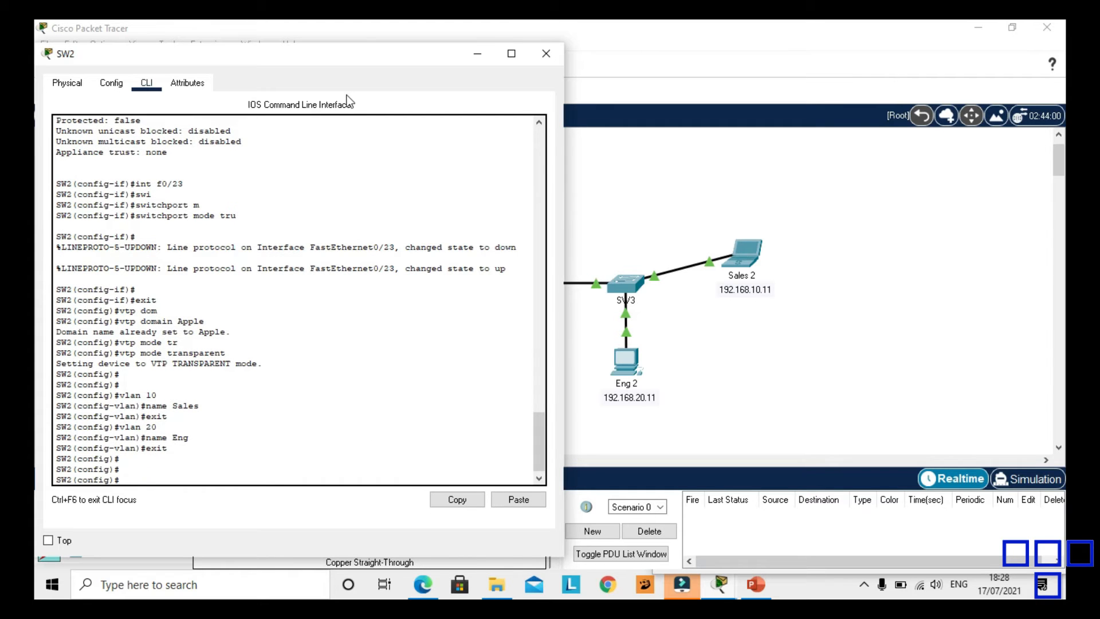
drag(360, 64, 897, 70)
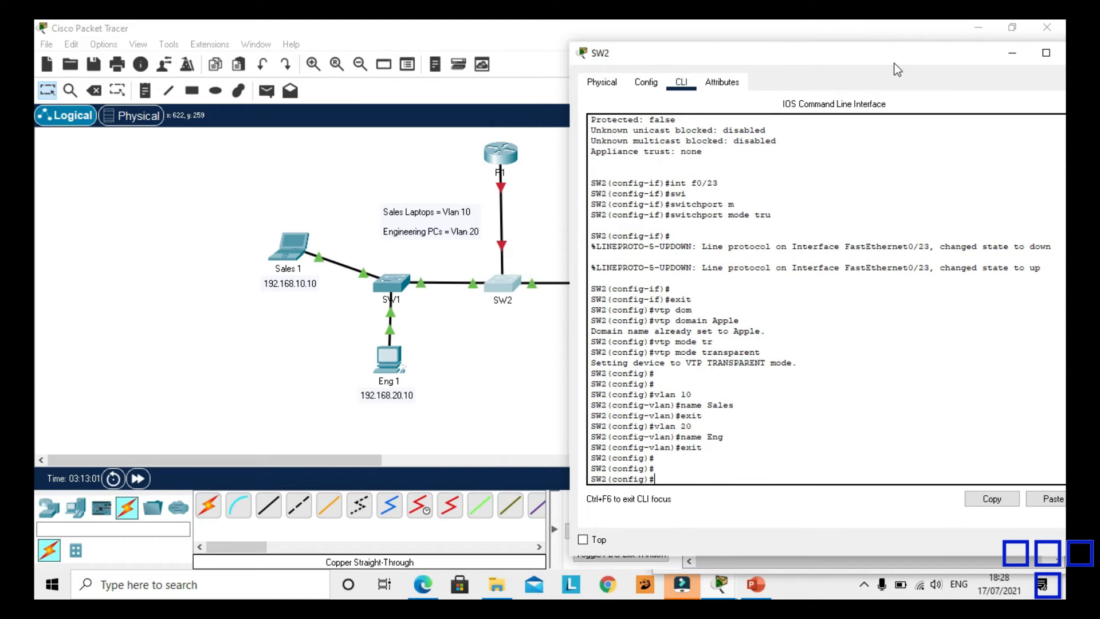
text(int f0/21)
key(Return)
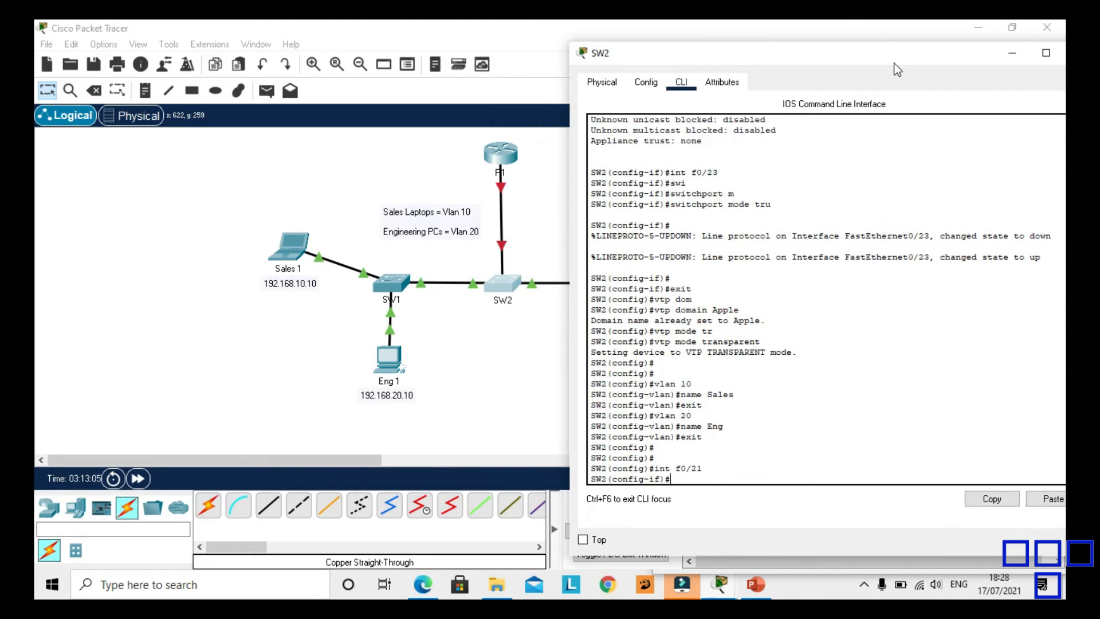
Step: Set the trunk native VLAN to 99 on SW2's interface f0/21
text(sw)
key(Tab)
text(trunk)
key(Tab)
text(vlan 99)
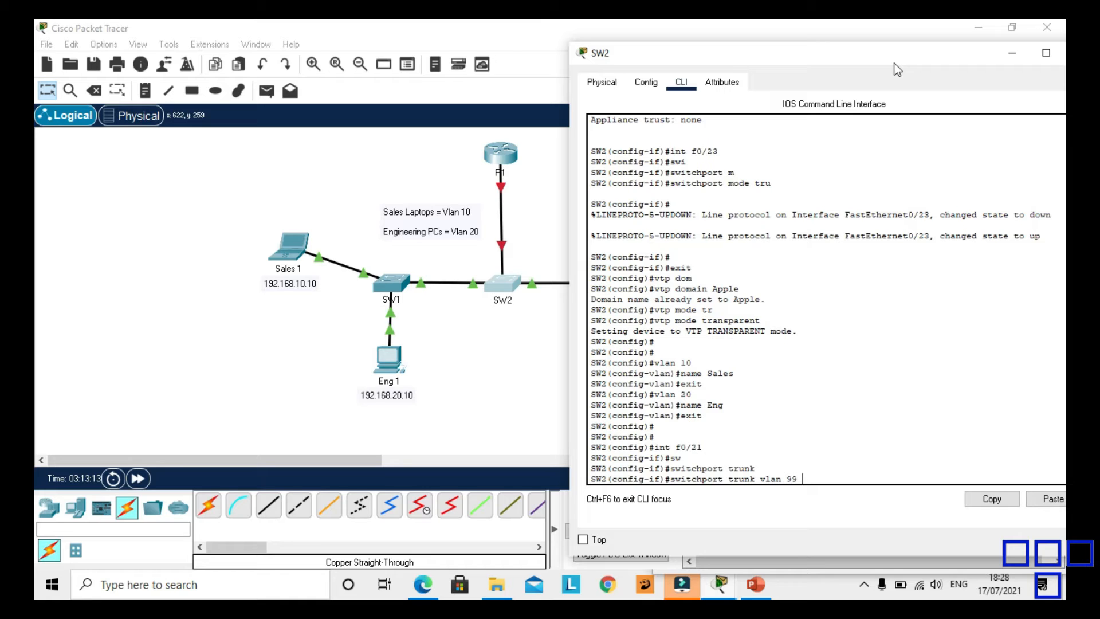
key(BackSpace)
key(BackSpace)
key(BackSpace)
key(BackSpace)
key(BackSpace)
text(n)
key(Tab)
text(b)
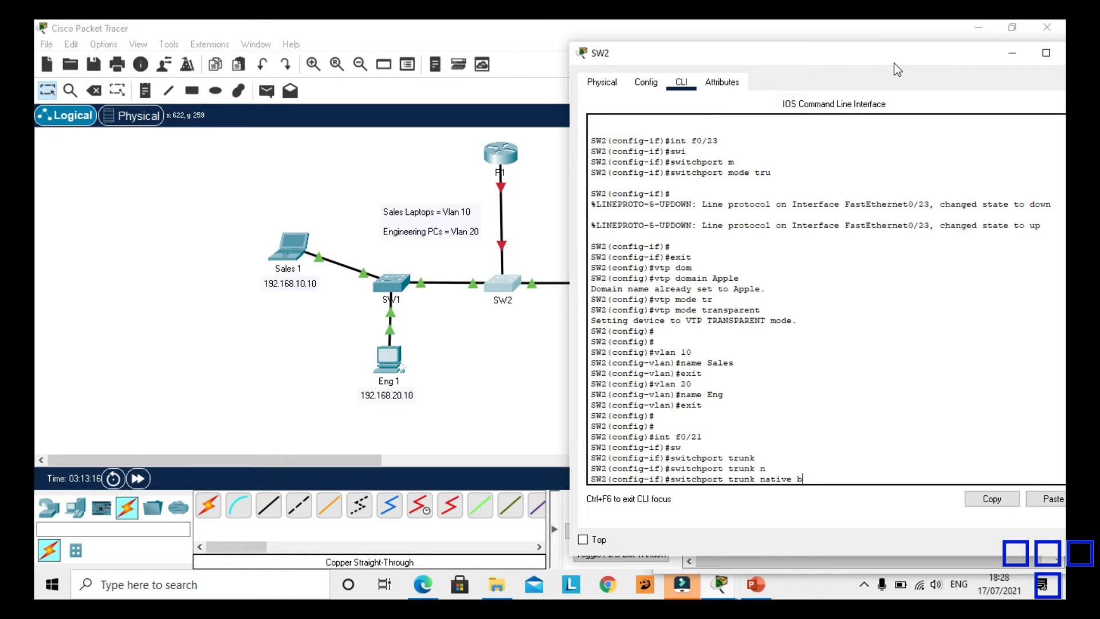
key(BackSpace)
text(vlan 99)
key(Return)
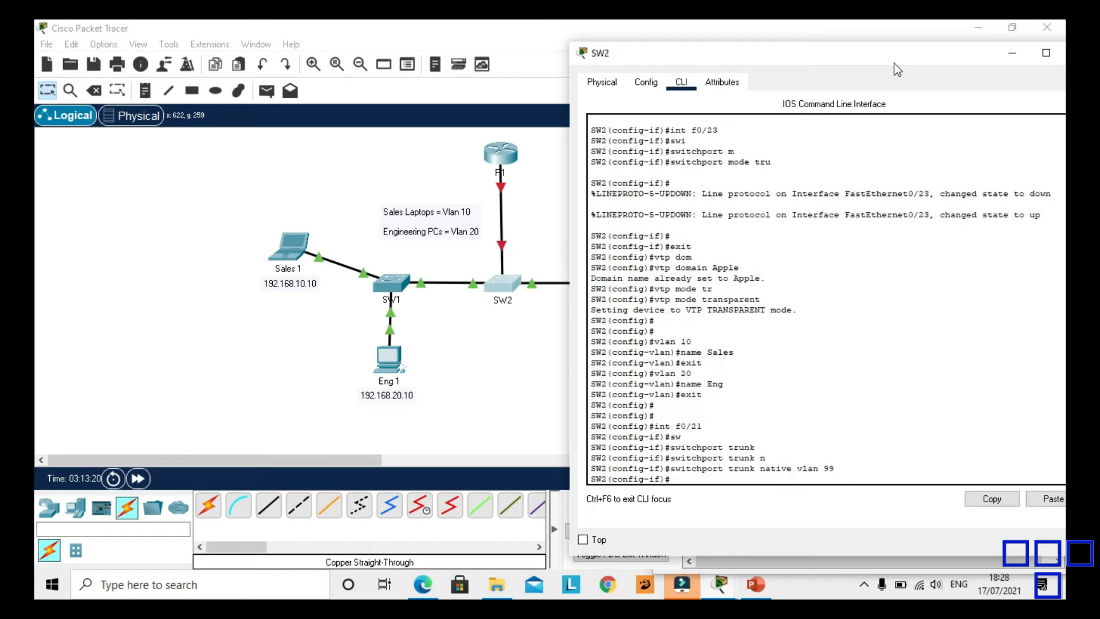
Step: Set the trunk native VLAN to 99 on SW2's interface f0/23 and return to the topology
text(int f0/23)
key(Return)
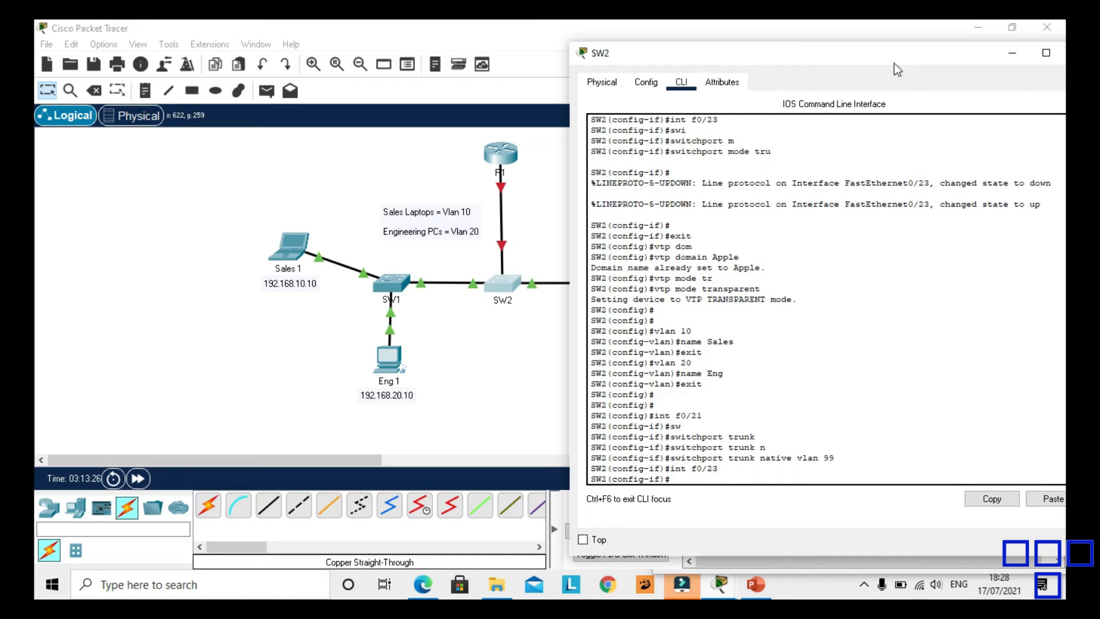
key(Up)
key(Up)
key(Down)
key(Up)
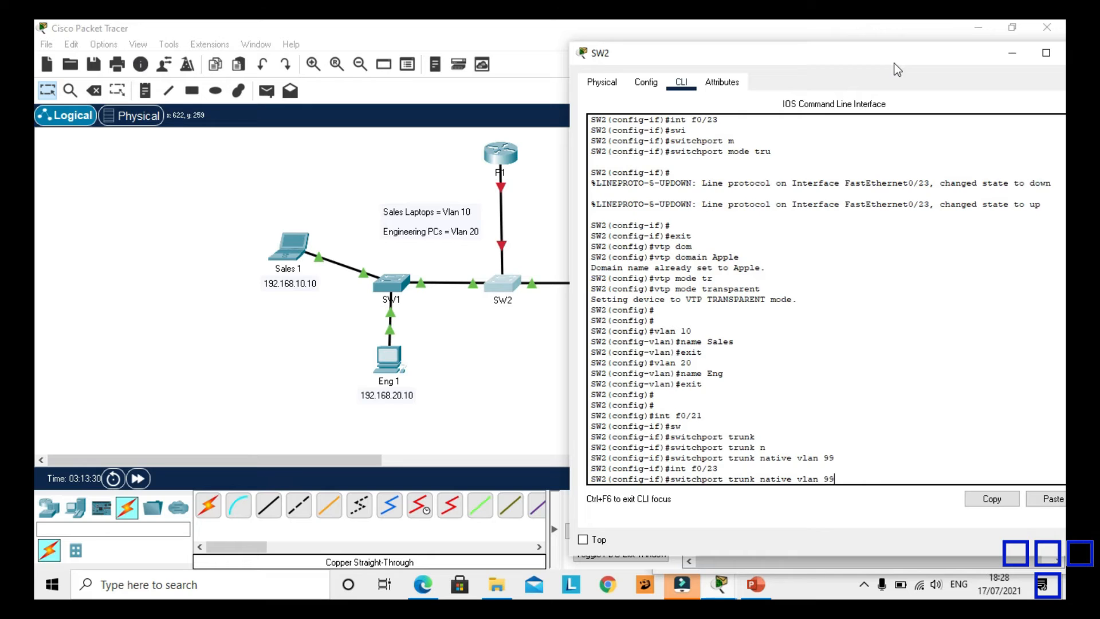
key(Return)
click(491, 341)
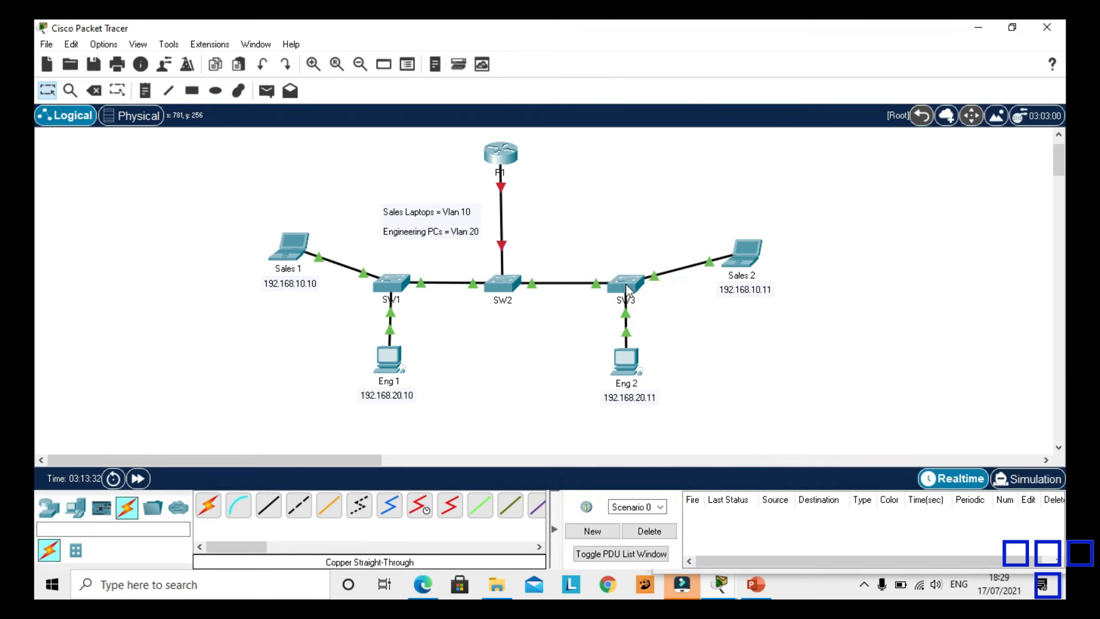
Step: On SW3, set the trunk native VLAN to 99 on interface f0/23, exit interface configuration and return to the topology
click(628, 287)
text(int f0/23)
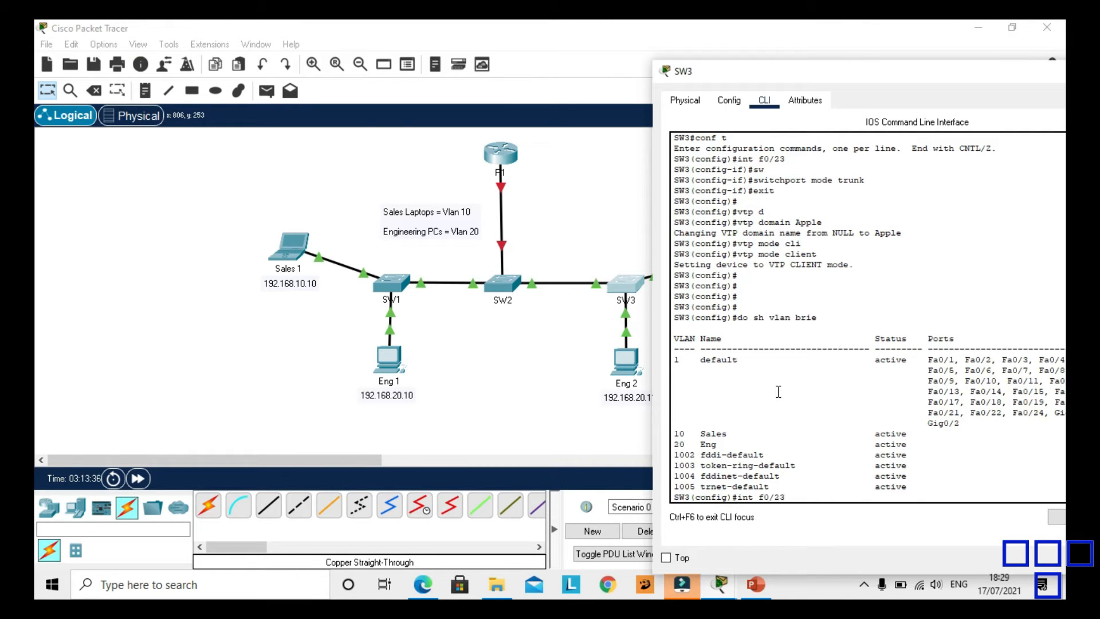
key(Return)
text(swit)
key(Tab)
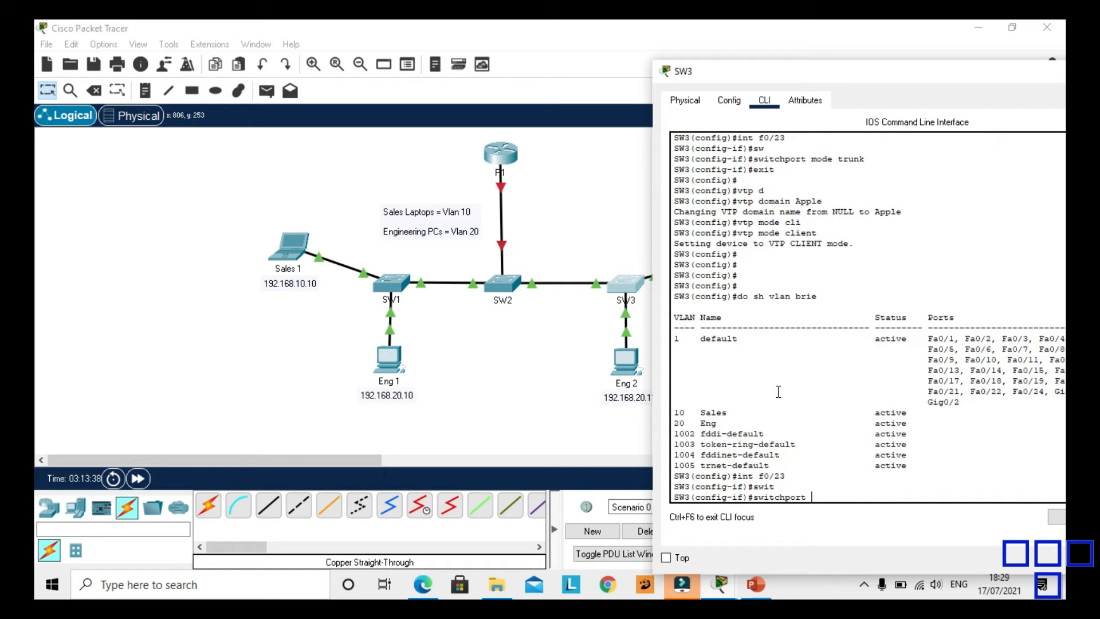
text(trunk native vlan 99)
key(Return)
text(exi)
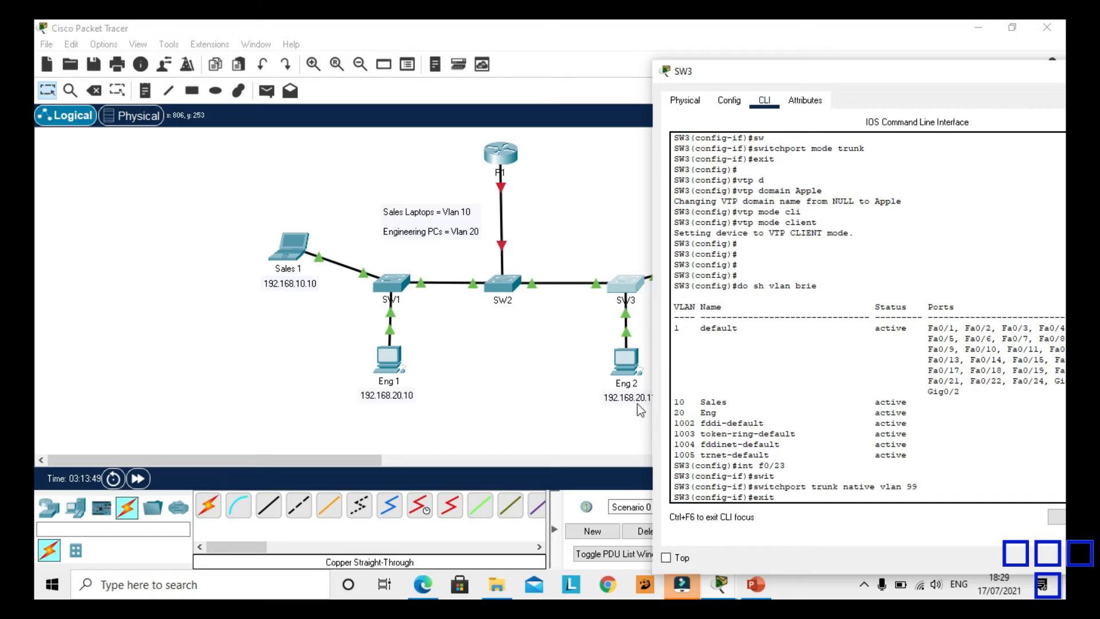
text(t)
key(Return)
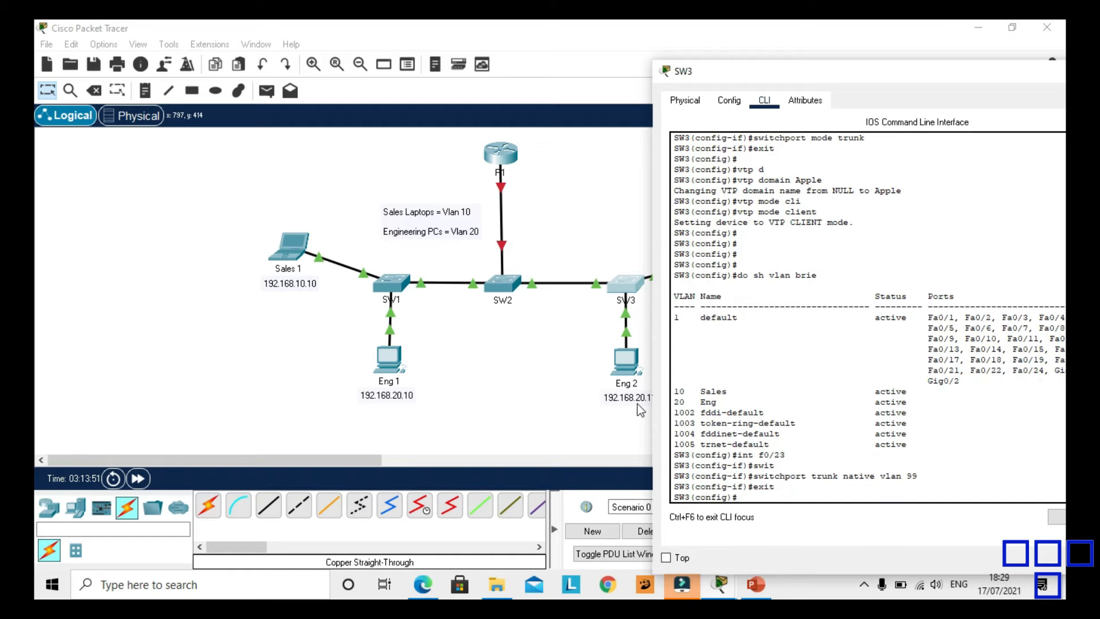
click(426, 342)
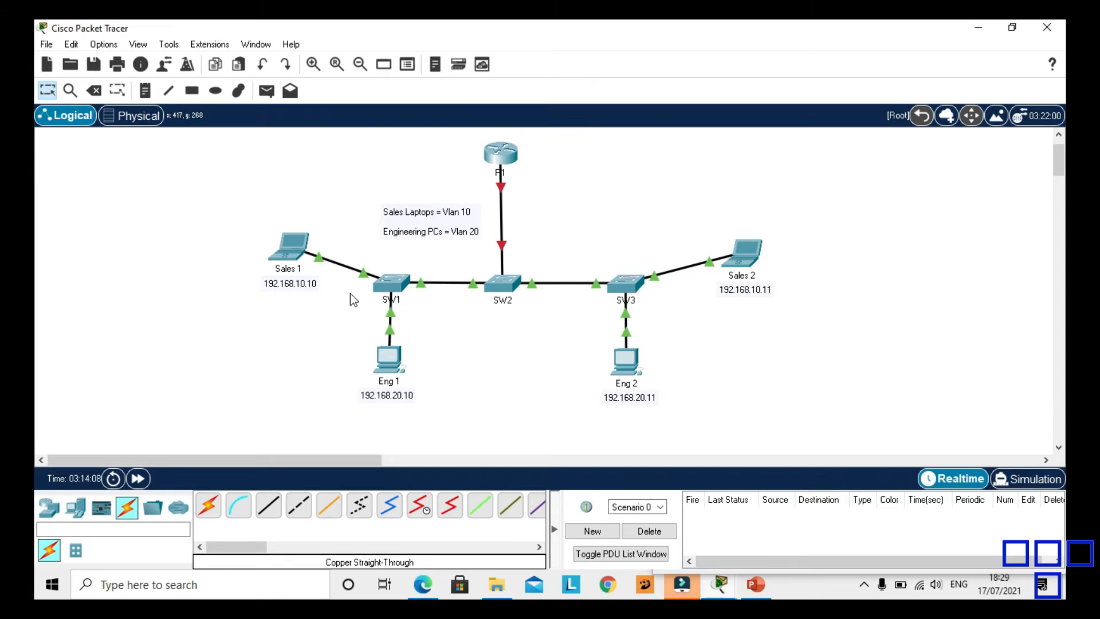
Step: Reopen SW1's command line, exit the current interface configuration and set interface f0/1 to access mode
click(389, 290)
text(exit)
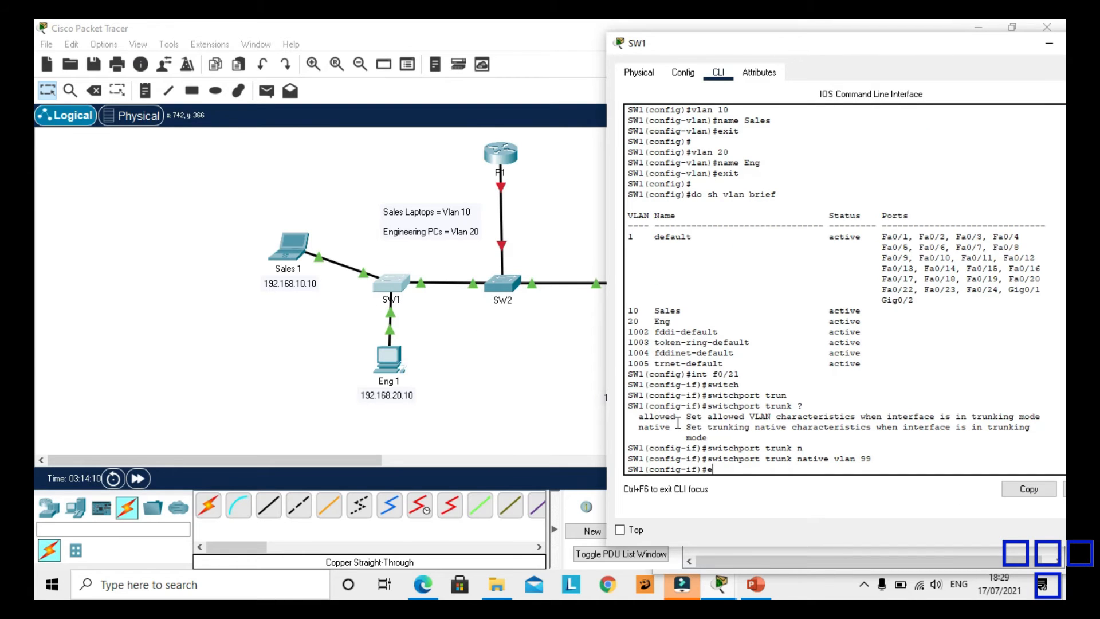
key(Return)
key(Return)
text(in)
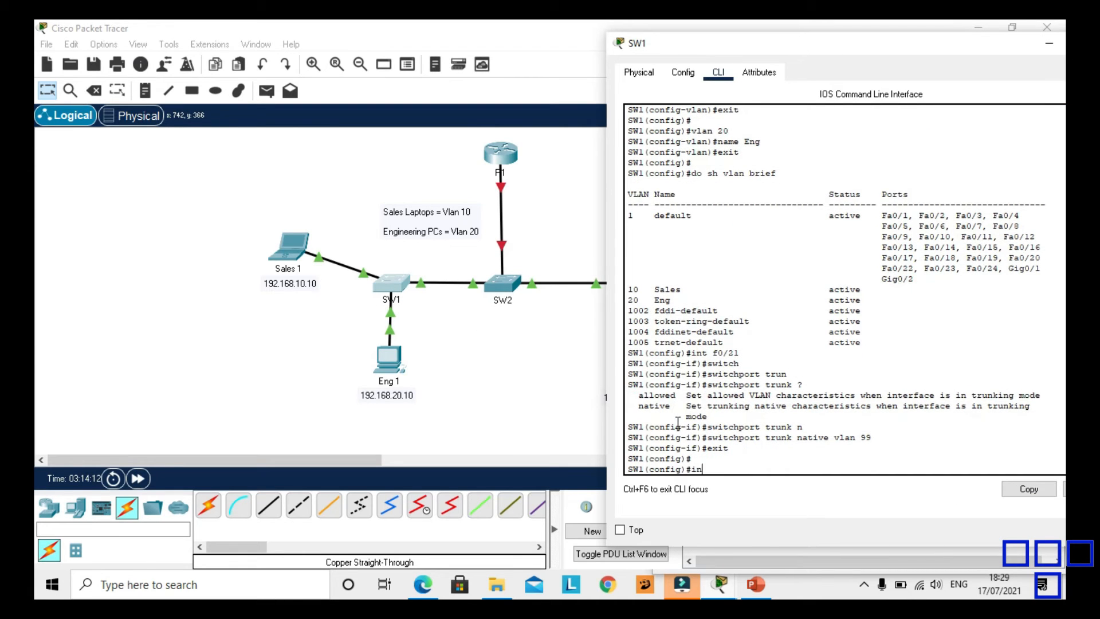
text(t f0/1)
key(Return)
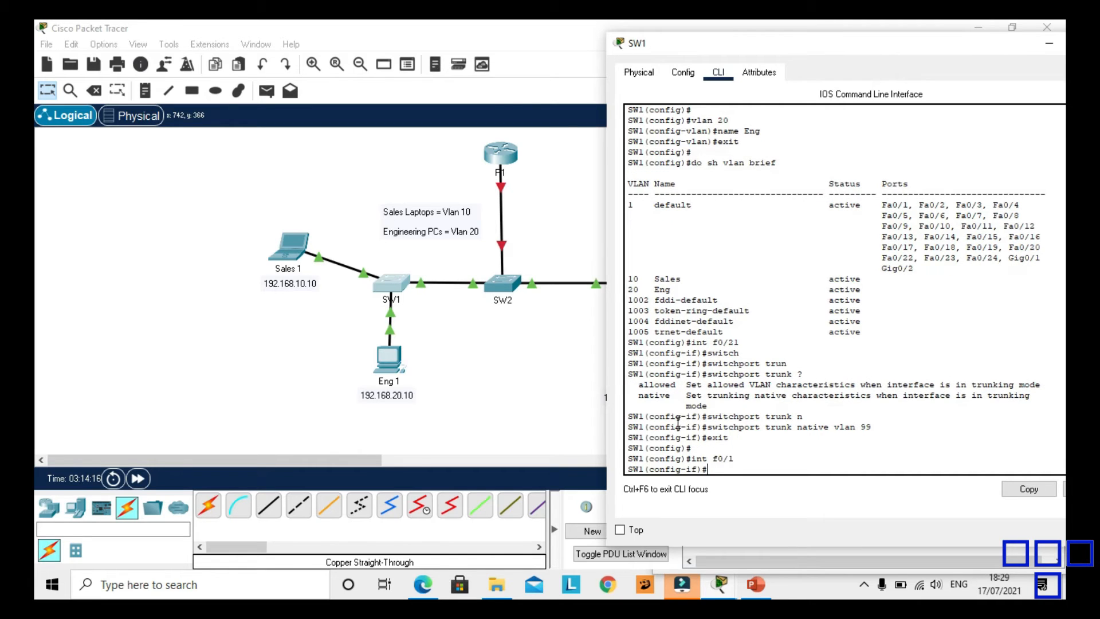
text(sw)
key(Tab)
text(mode)
key(Tab)
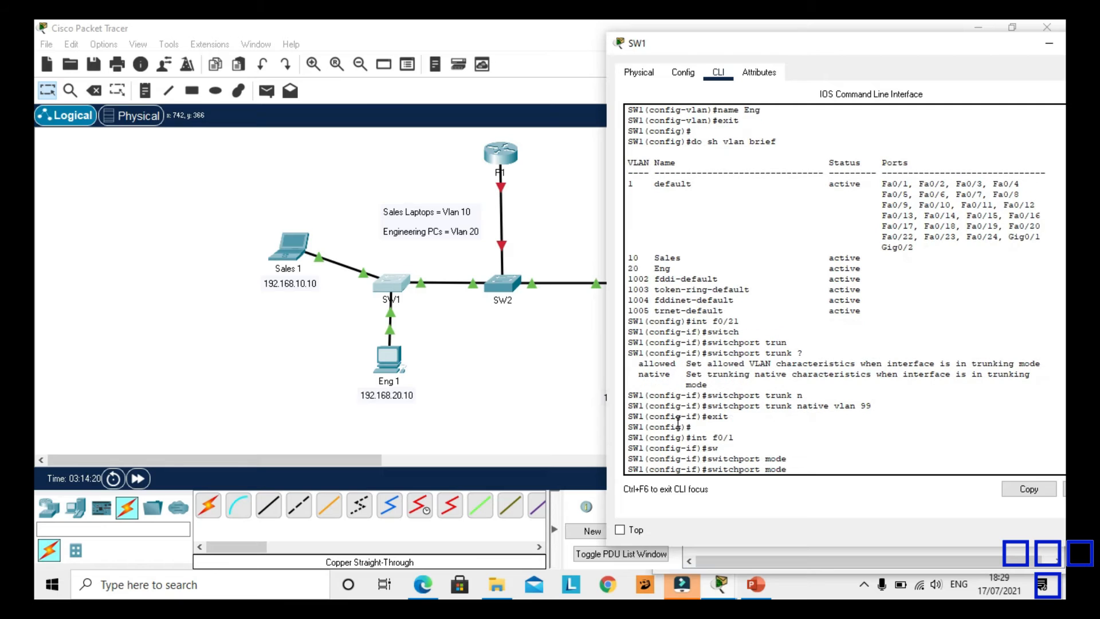
text(a)
key(Tab)
key(Return)
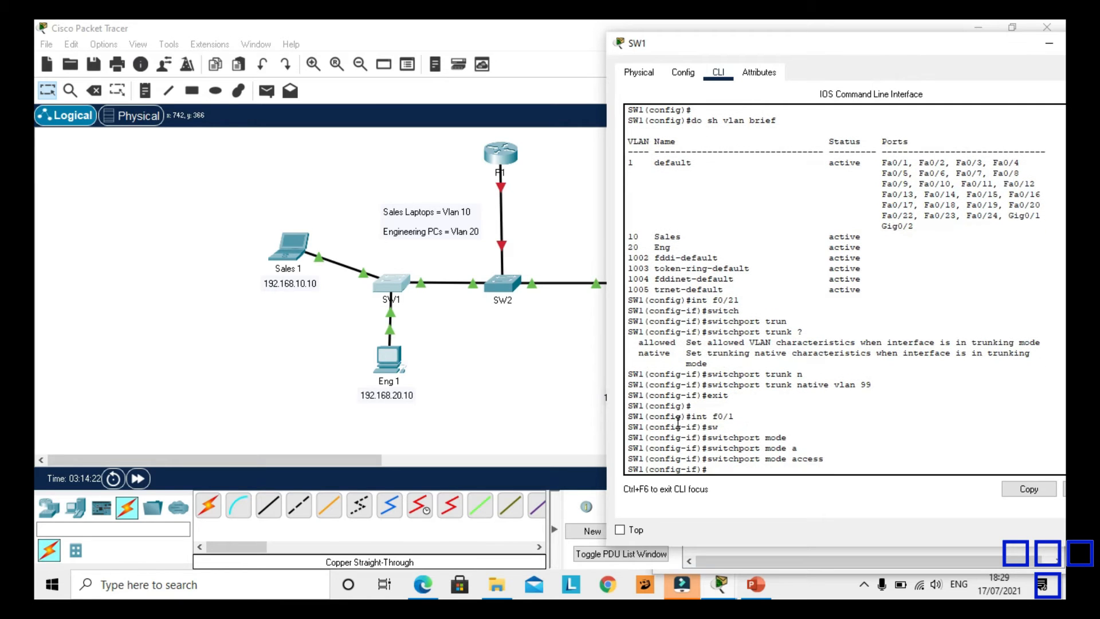
Step: Assign SW1's interface f0/1 to access VLAN 10
text(sw)
key(Tab)
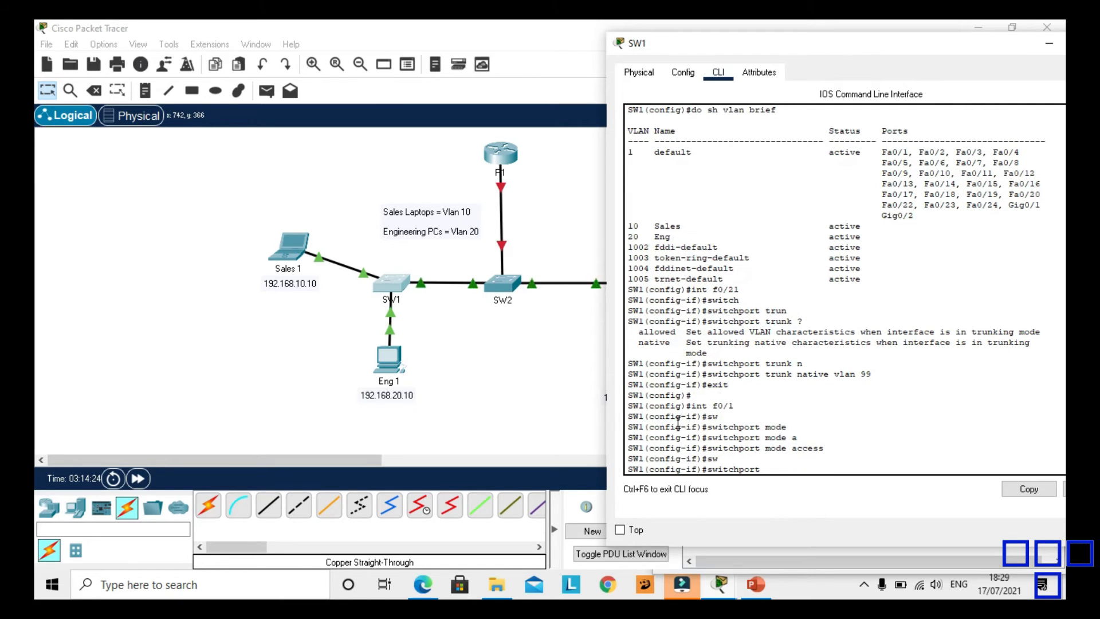
text(access)
key(Tab)
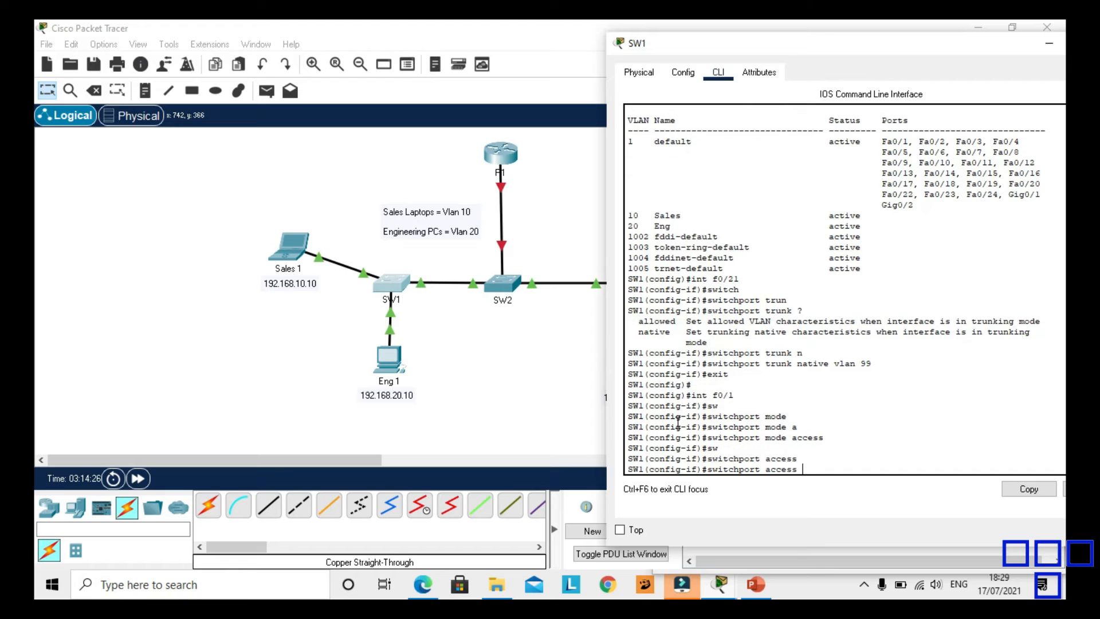
text(vlan 10)
key(Return)
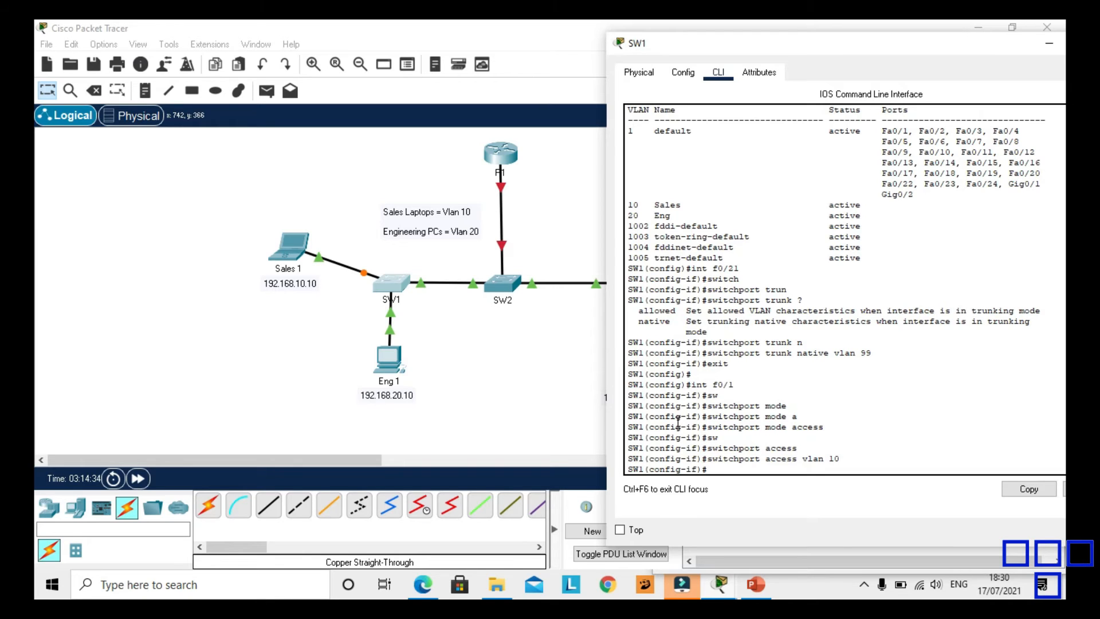
Step: Enter configuration mode for SW1's interface f0/6 and set the switchport to access mode
text(int f0/6)
click(548, 401)
mouse_move(404, 293)
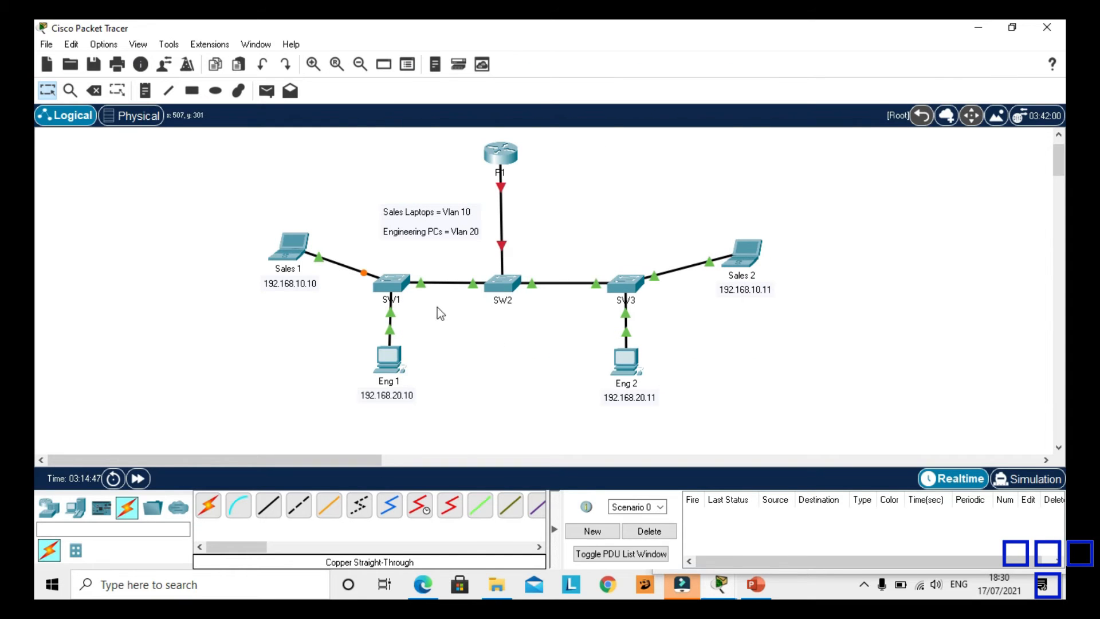
click(404, 285)
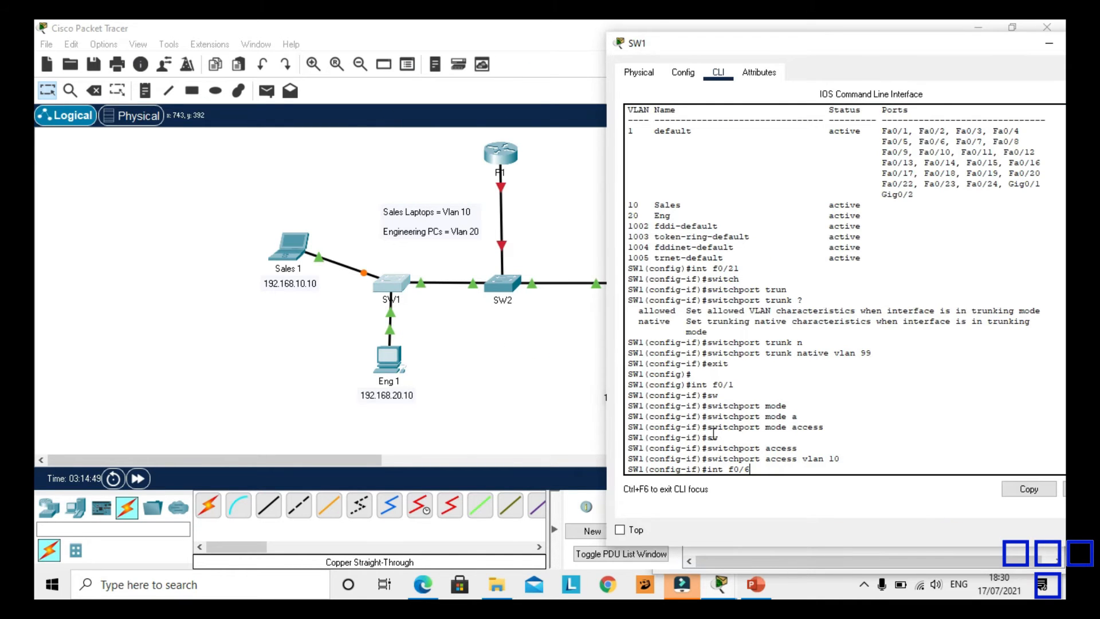
key(Return)
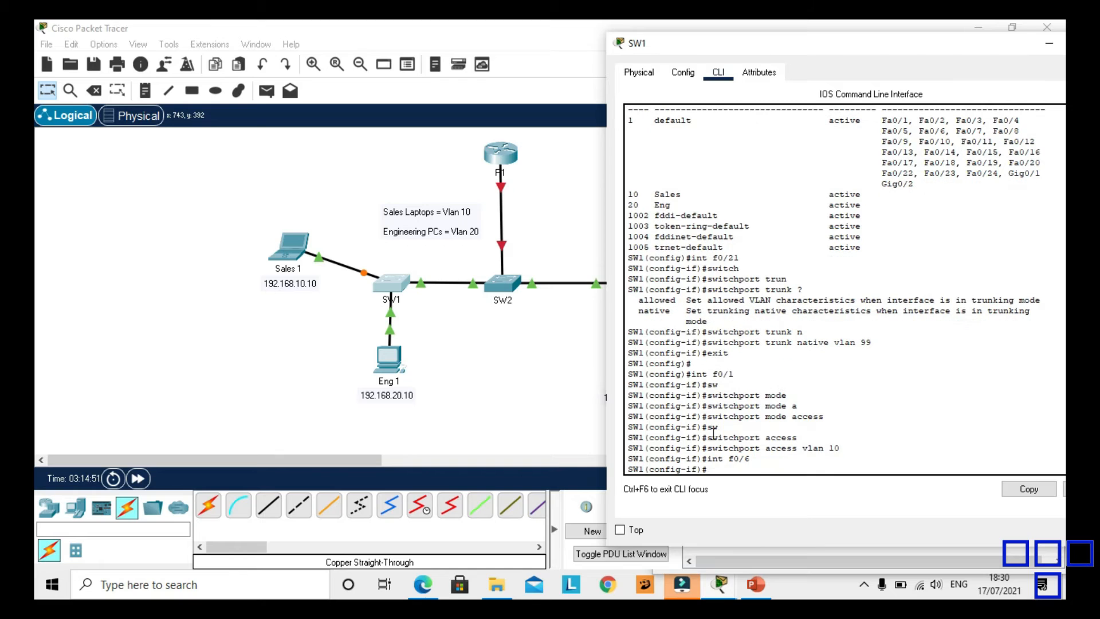
text(sw)
key(Tab)
text(mode a)
key(Tab)
key(Return)
Step: Assign SW1's interface f0/6 to access VLAN 20 and return to the topology
text(sw)
key(Tab)
text(access)
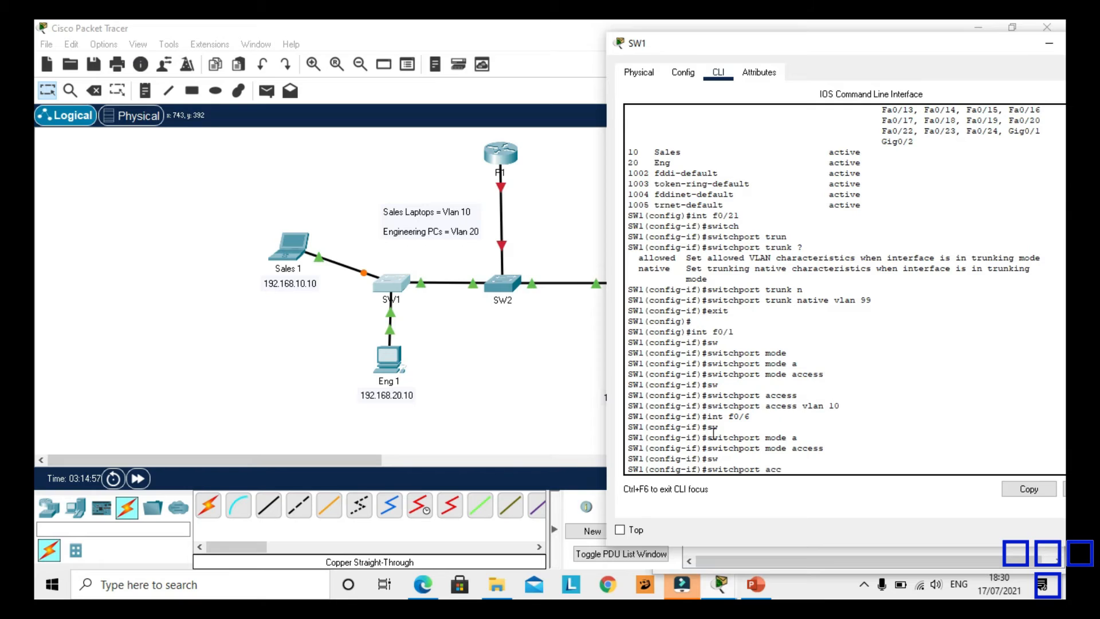
key(Tab)
text(10)
key(BackSpace)
key(BackSpace)
text(20)
key(Return)
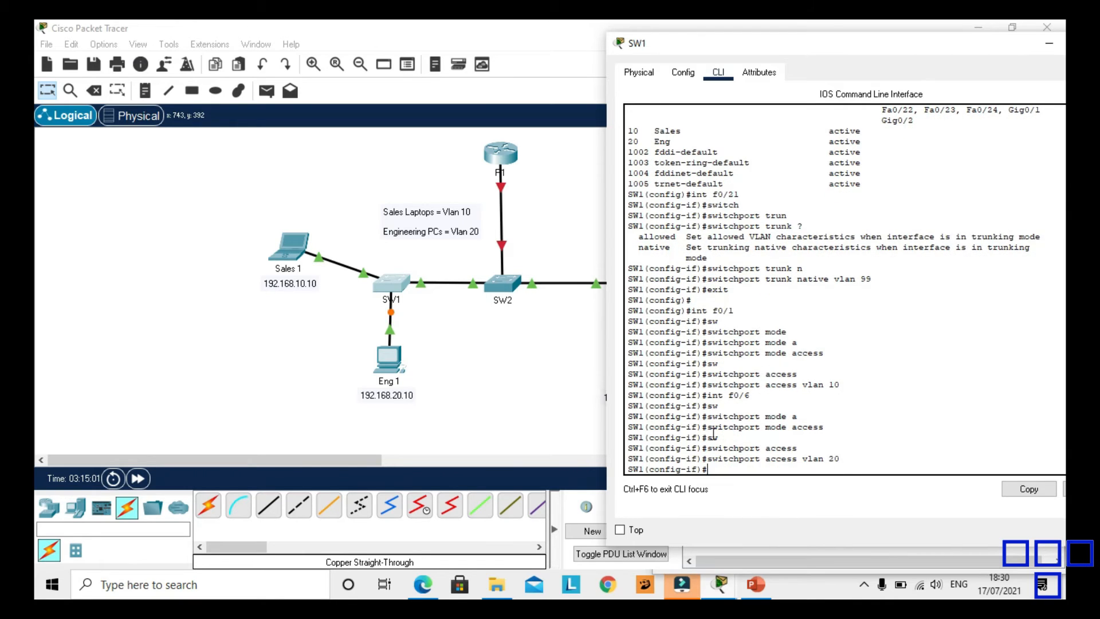
click(512, 427)
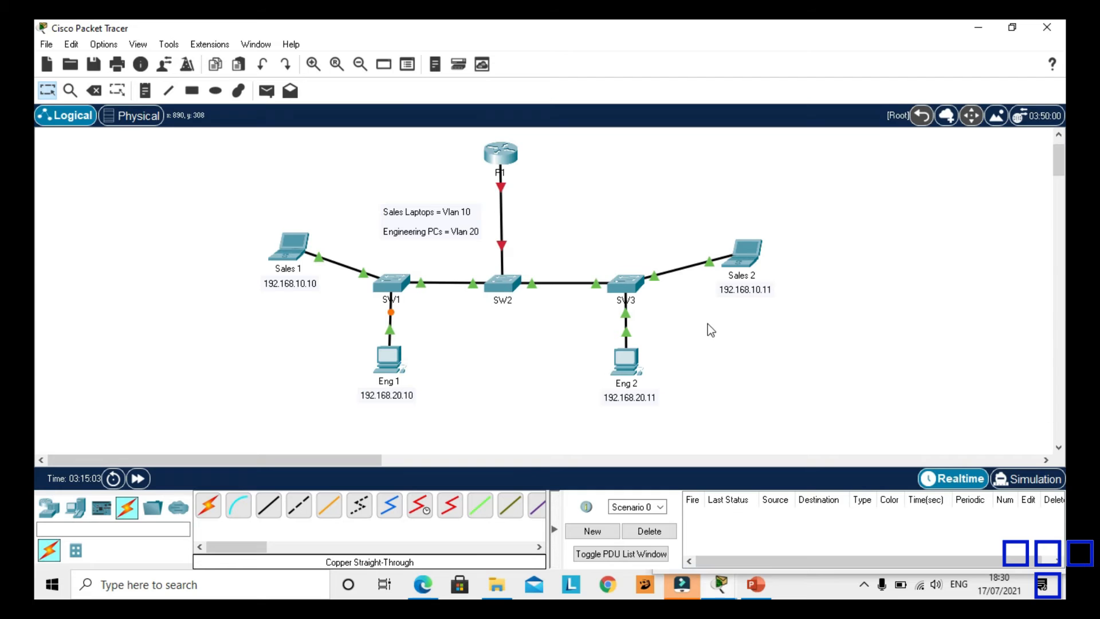
Step: Reopen SW3's command line, move its window clear of SW3 and its attached devices, and set interface f0/1 to access mode
click(640, 290)
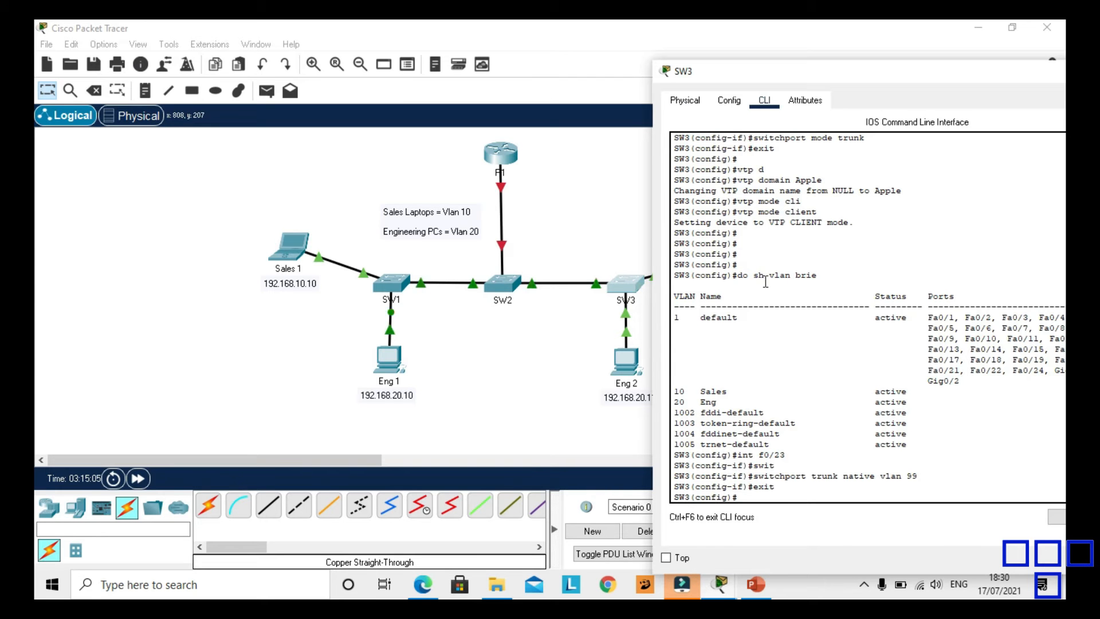
drag(744, 84, 126, 84)
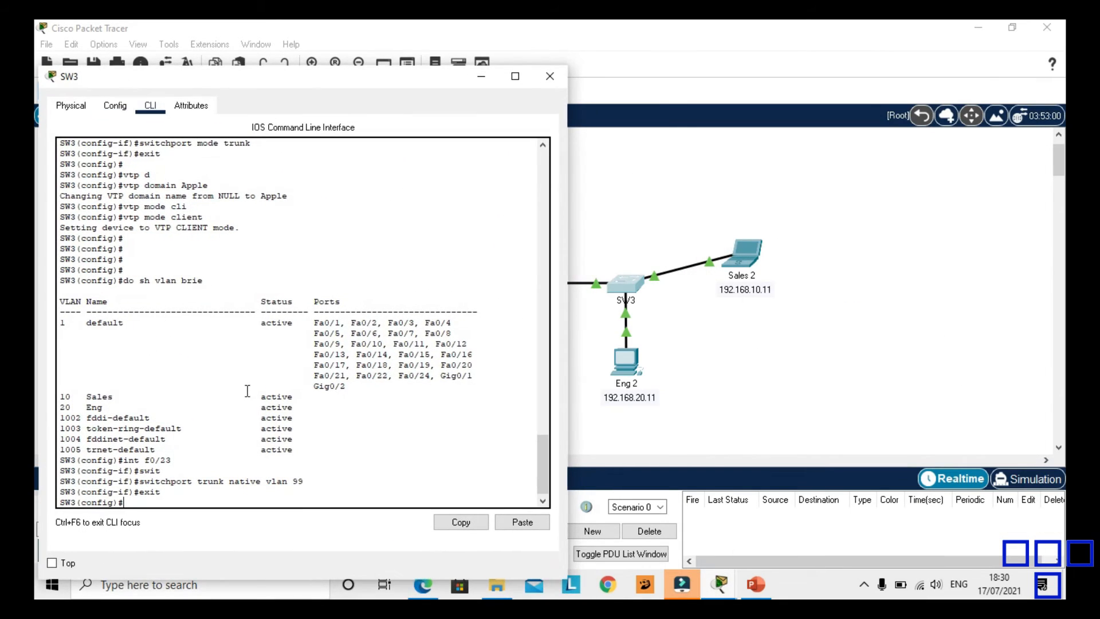
text(int f0/1)
key(Return)
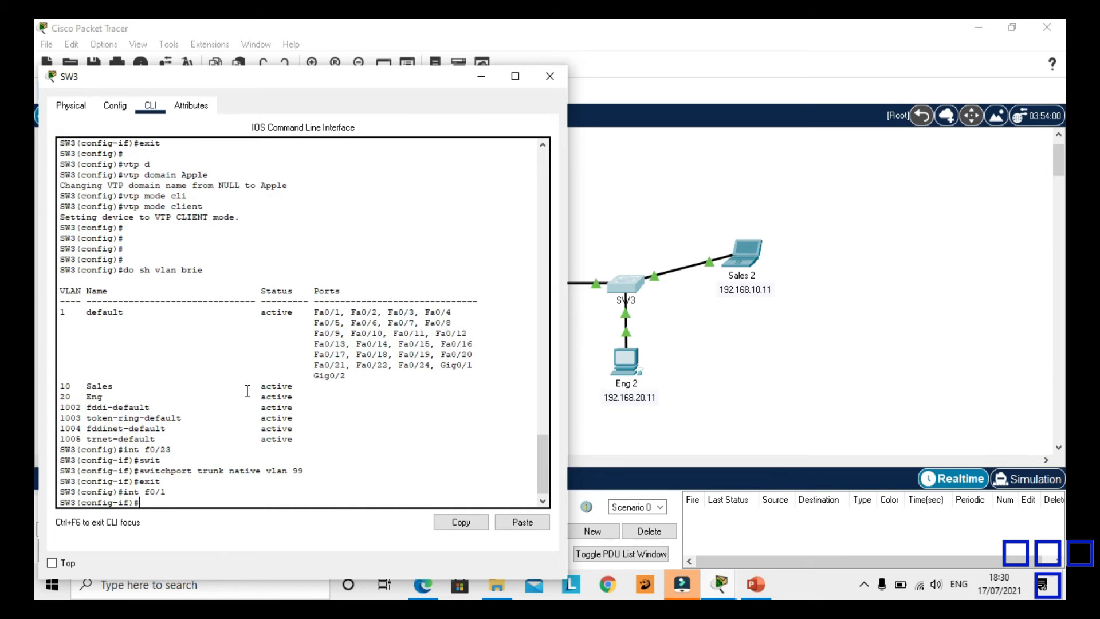
text(switc)
key(Tab)
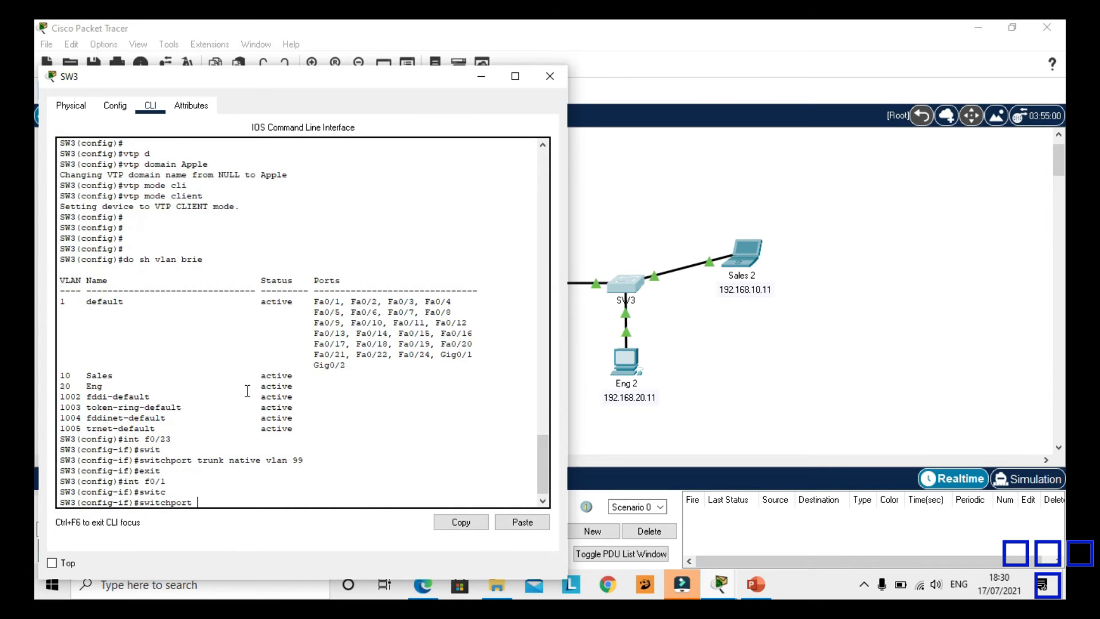
text(mode)
key(Tab)
text(a)
key(Tab)
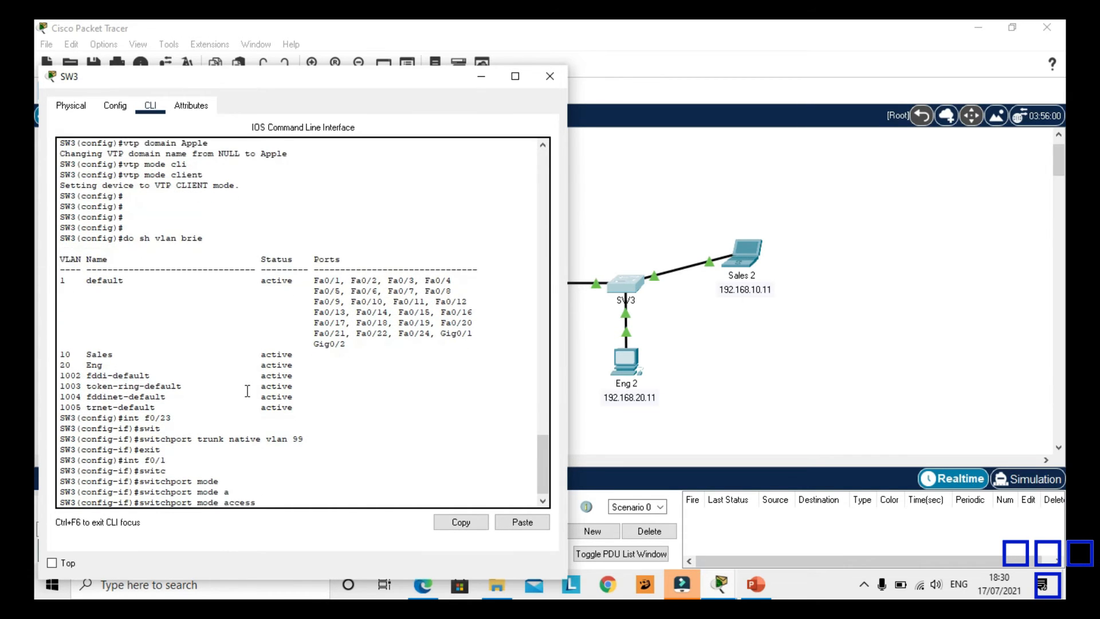
key(Return)
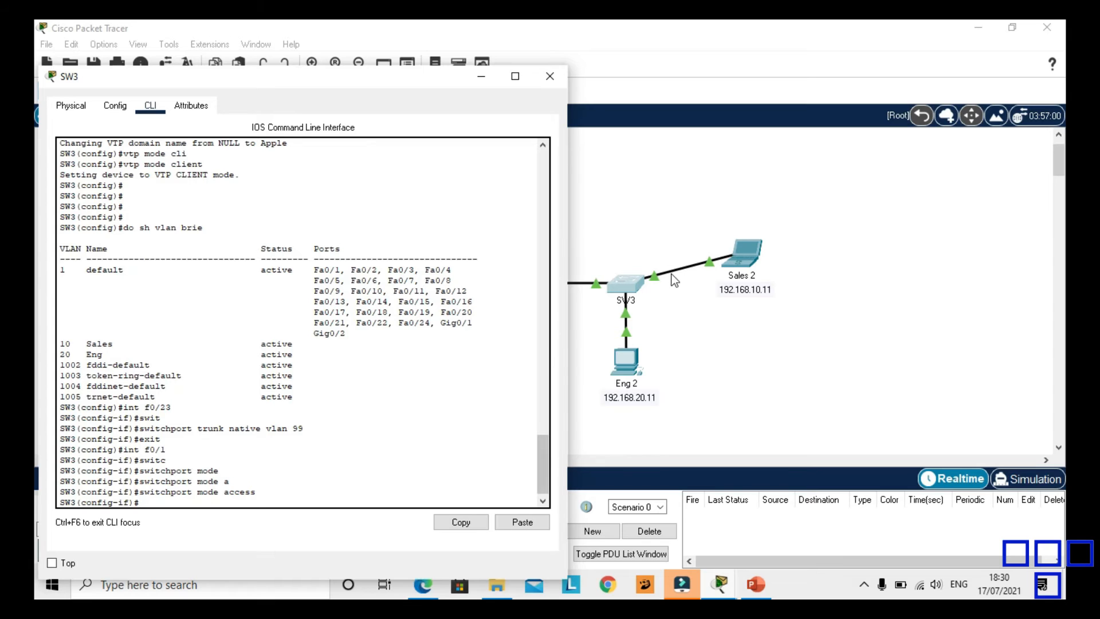
Step: Assign SW3's interface f0/1 to access VLAN 10
text(sw)
key(Tab)
text(acc)
key(Tab)
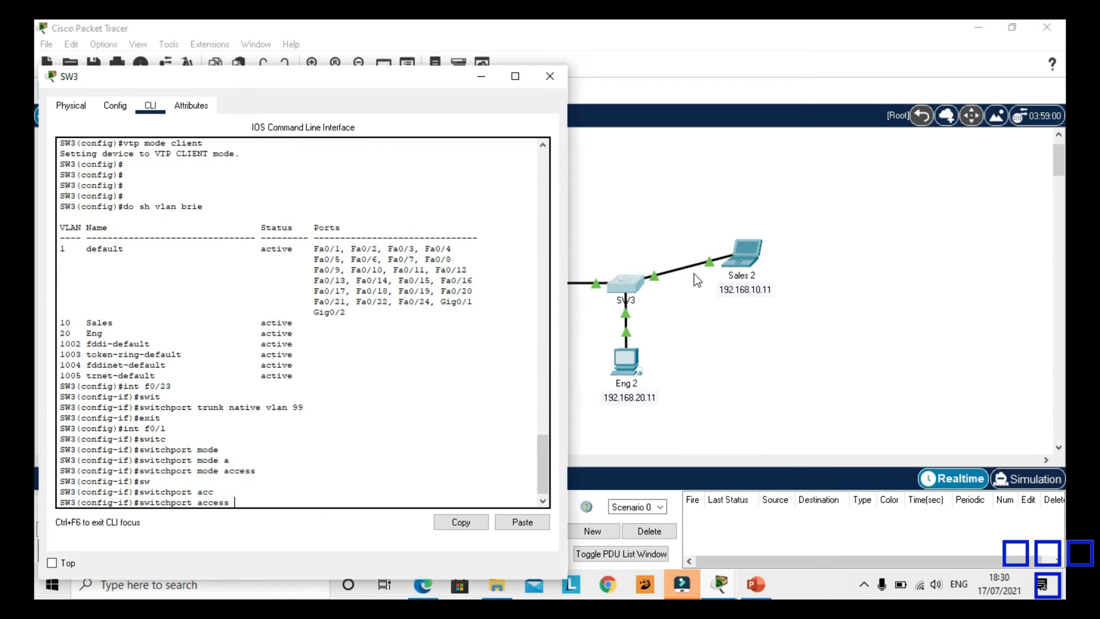
text(vlan 10)
key(Return)
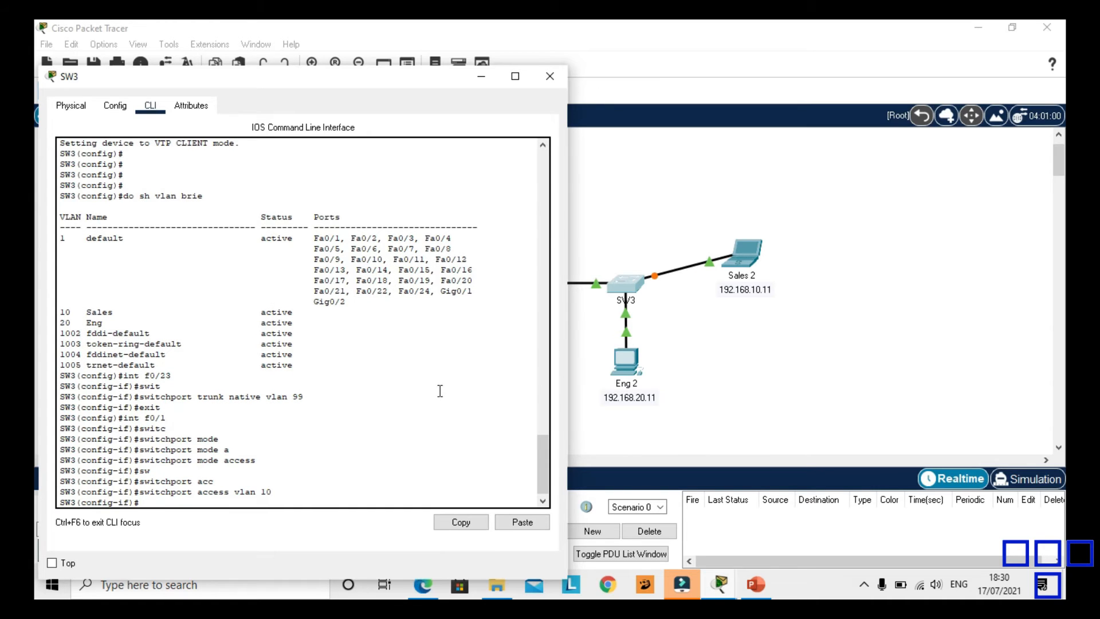
Step: Enter configuration mode for SW3's interface f0/6 and set the switchport to access mode
text(int f0/6)
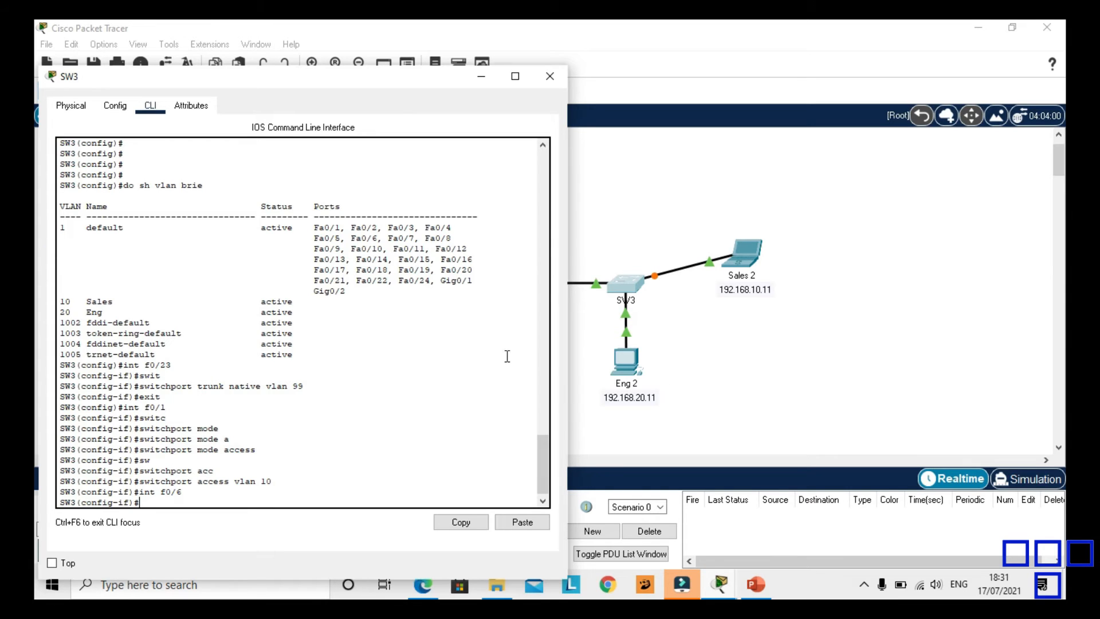
text(swi)
key(Tab)
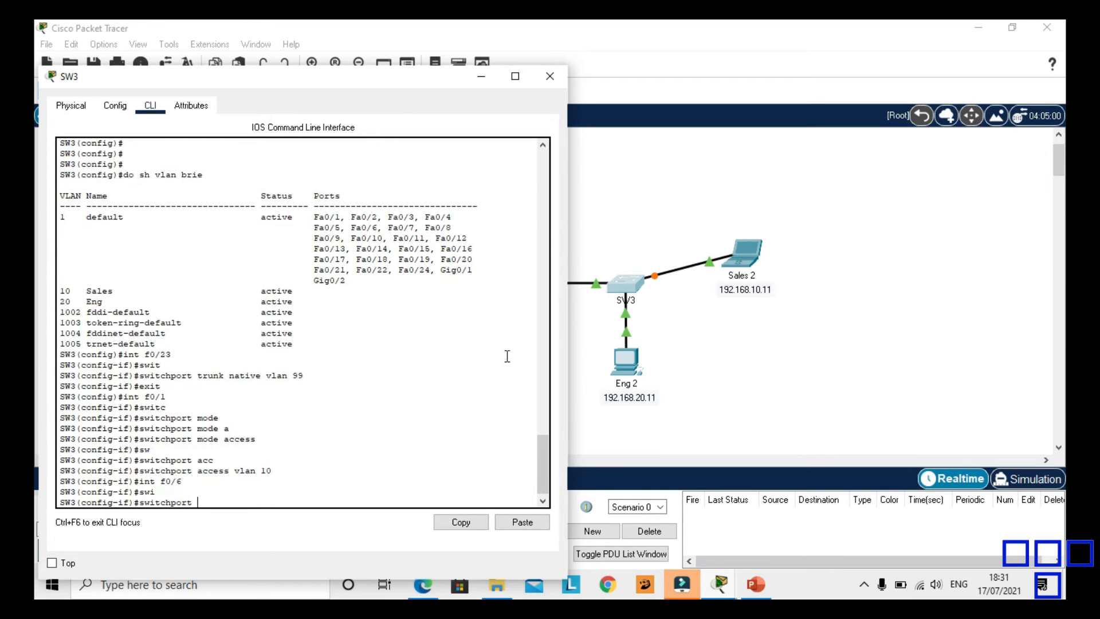
text(mode acc)
key(Tab)
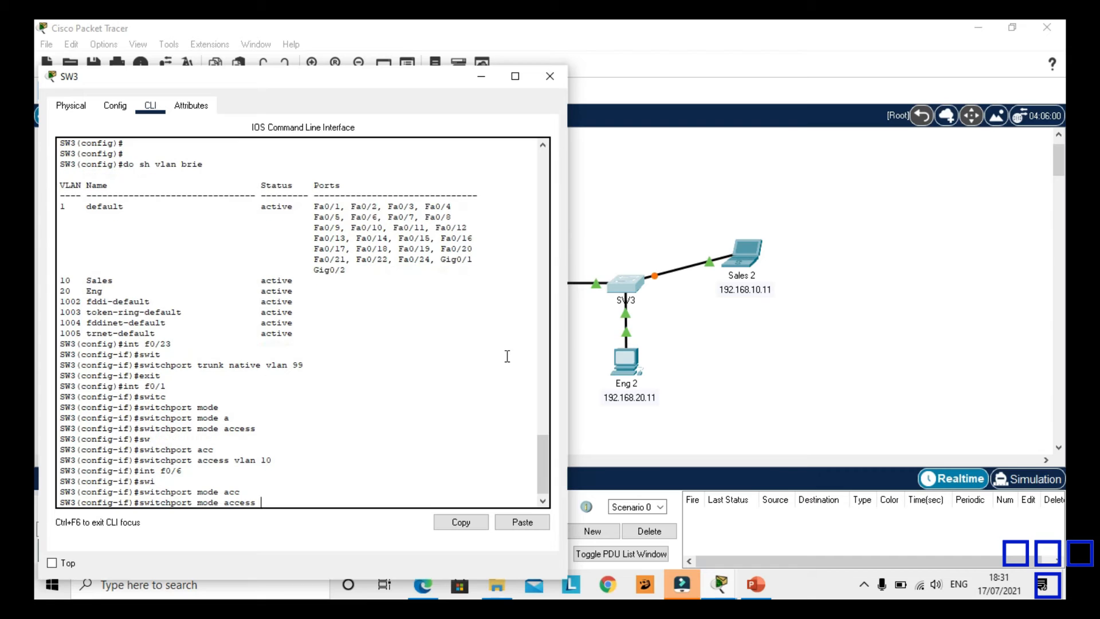
key(Return)
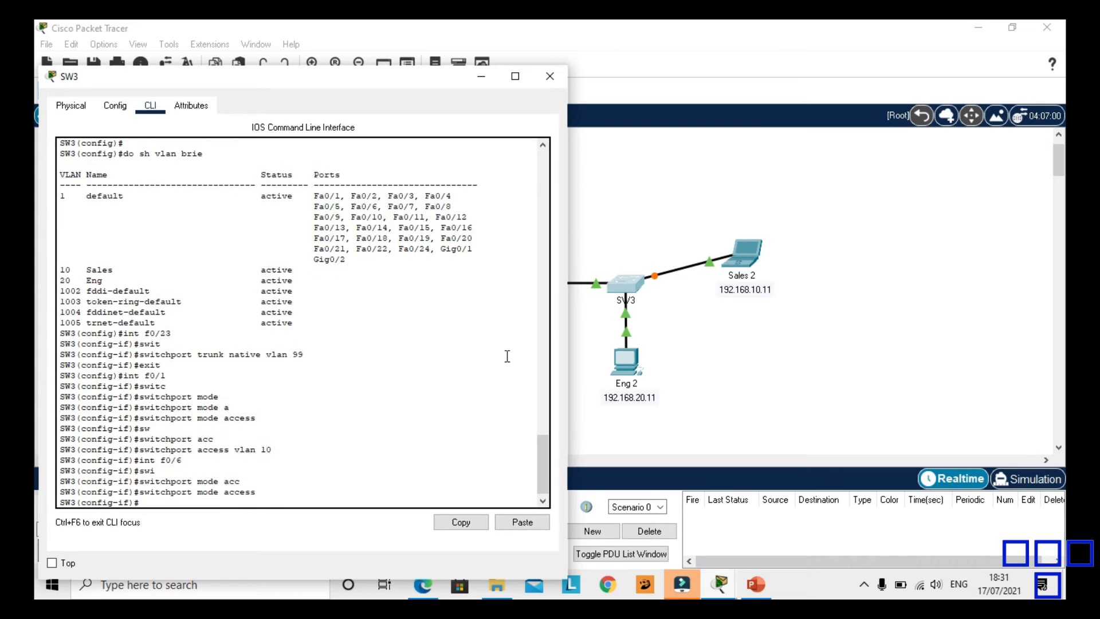
Step: Assign SW3's interface f0/6 to access VLAN 20 and return to the topology
text(sw)
key(Tab)
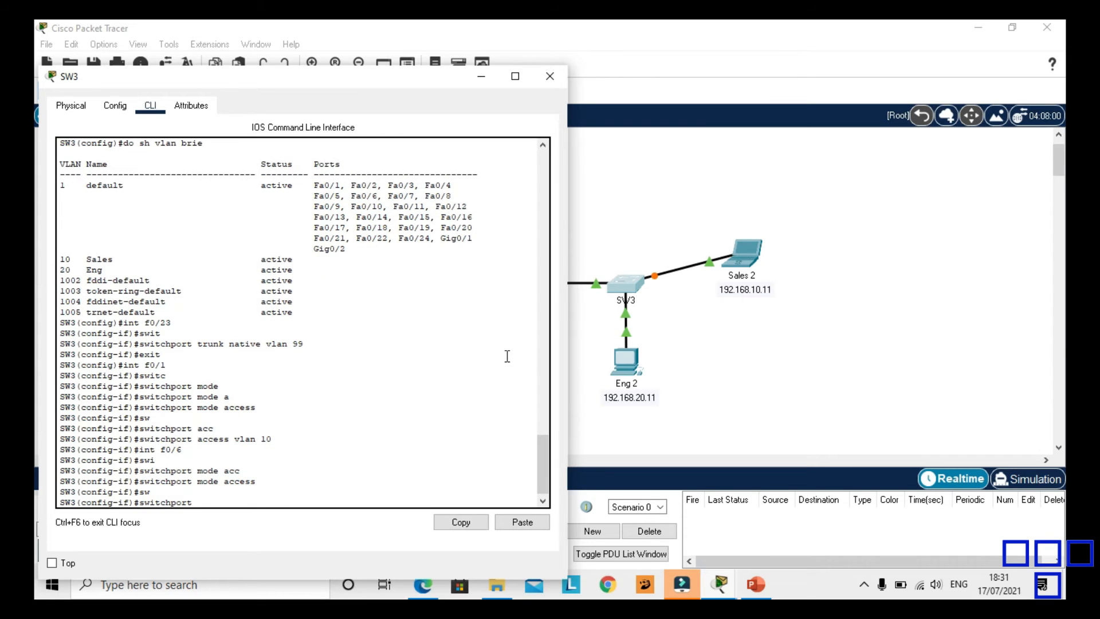
text(acc)
key(Tab)
text(vlan 20)
key(Return)
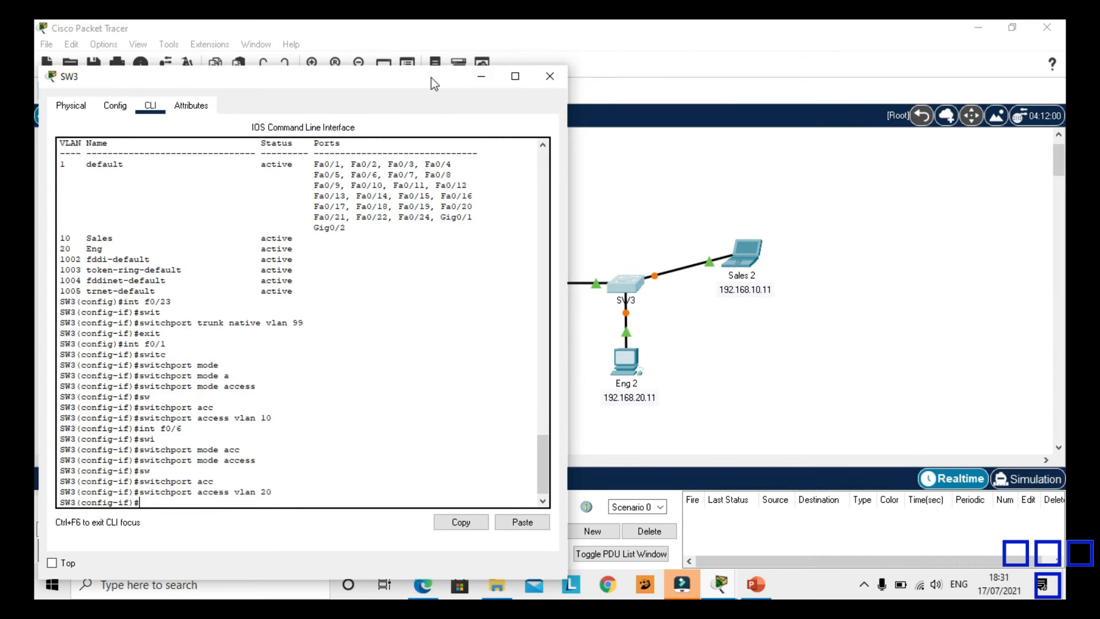
drag(431, 77, 760, 67)
click(809, 68)
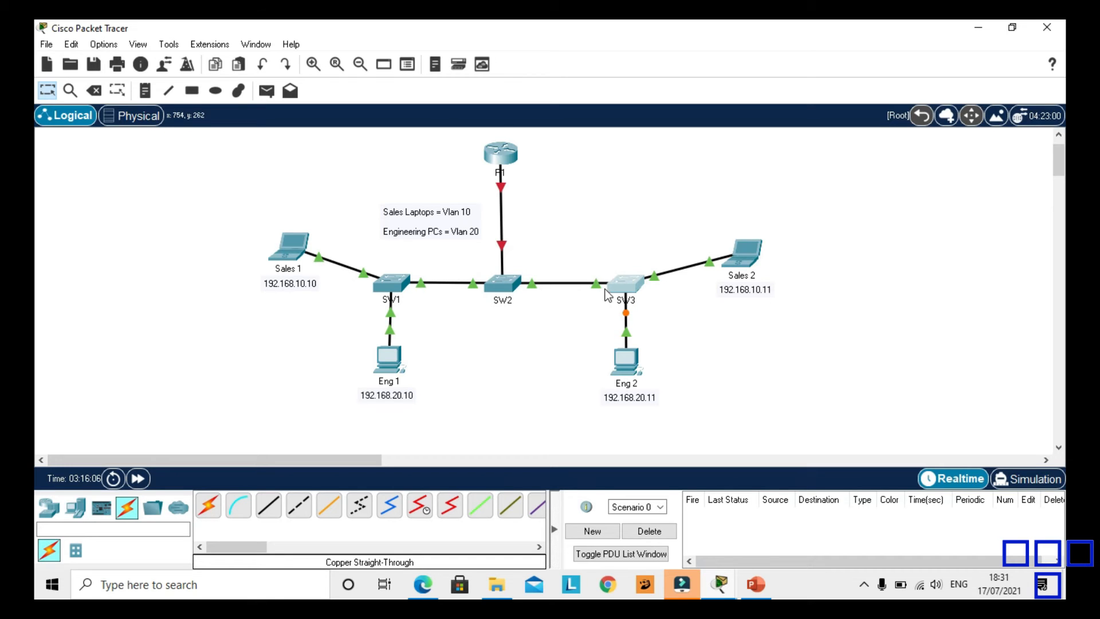
Step: From the Sales 1 laptop's command prompt, ping Sales 2 at 192.168.10.11
mouse_move(635, 297)
click(290, 249)
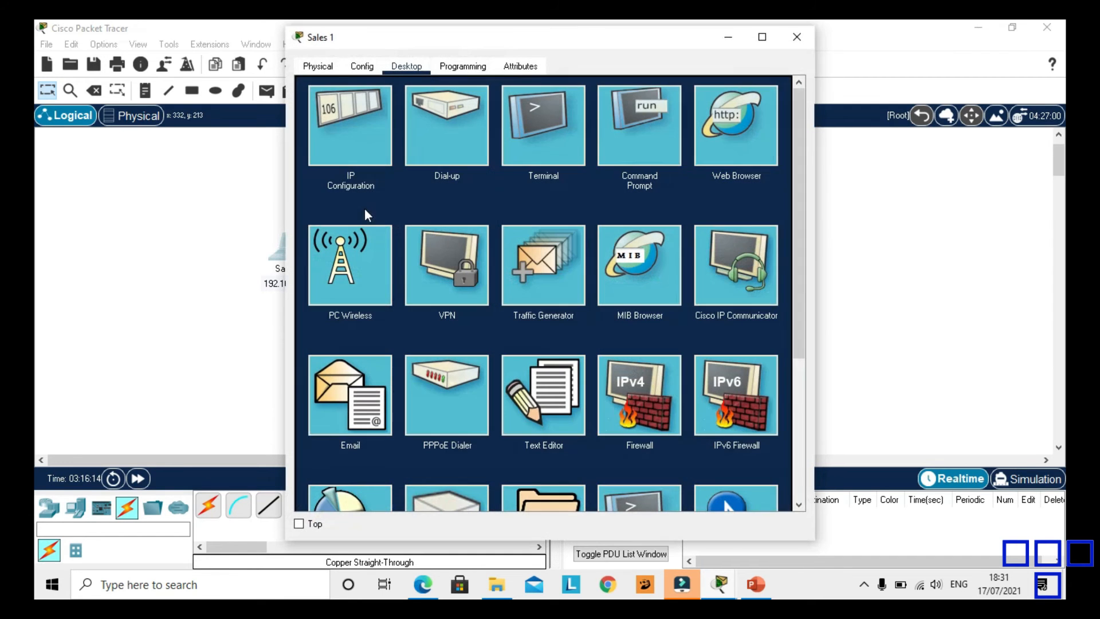
click(623, 144)
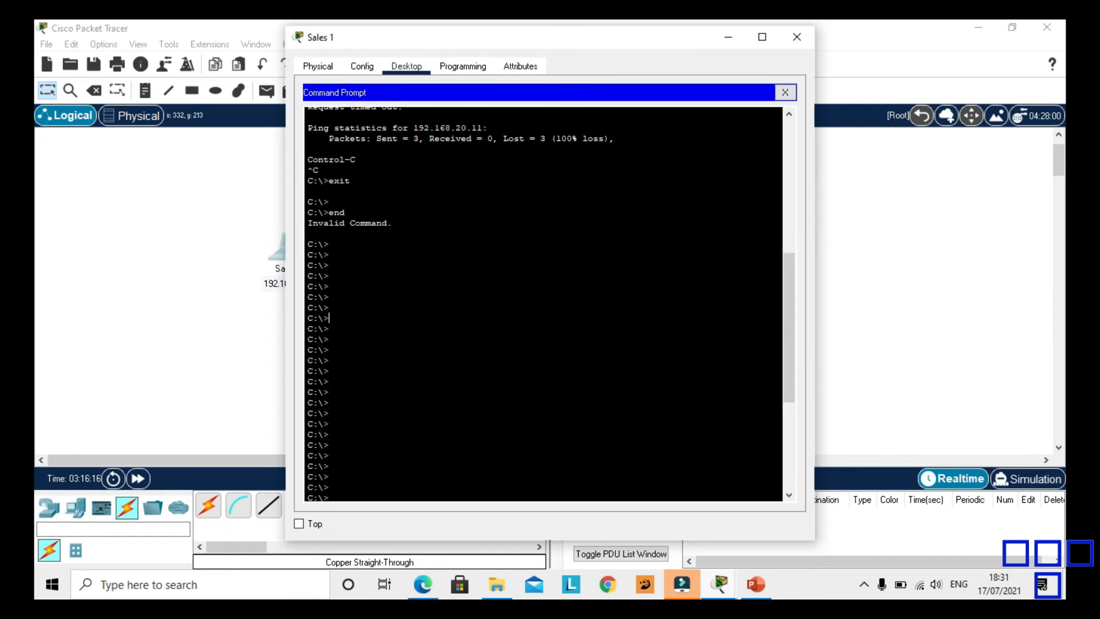
key(Return)
key(Return)
text(ping 19)
drag(512, 36, 235, 31)
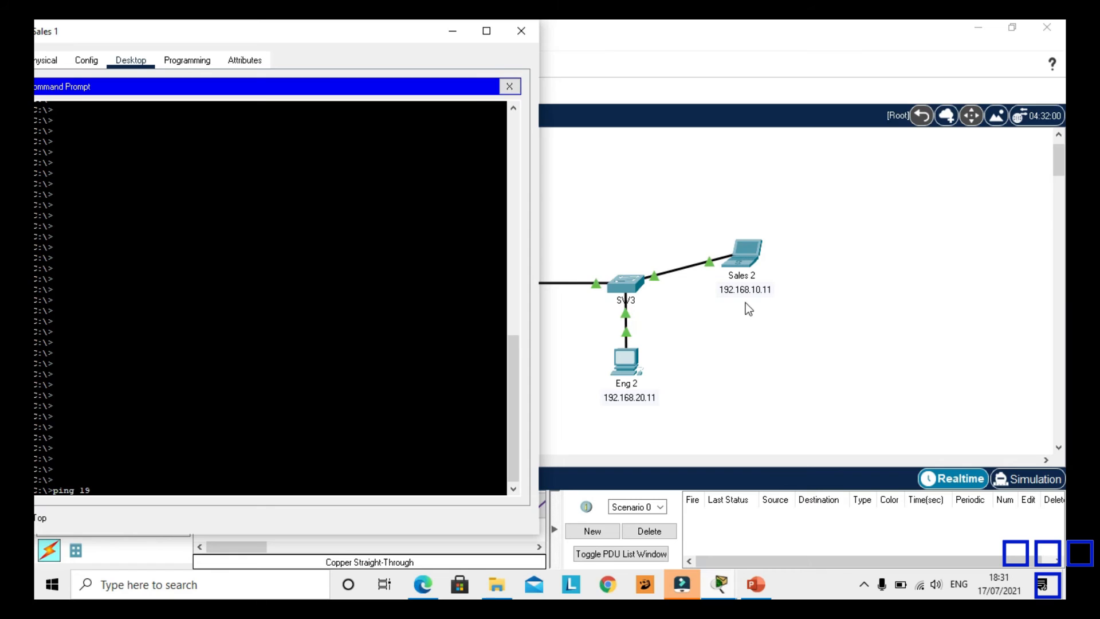
text(2.168.10.11)
key(Return)
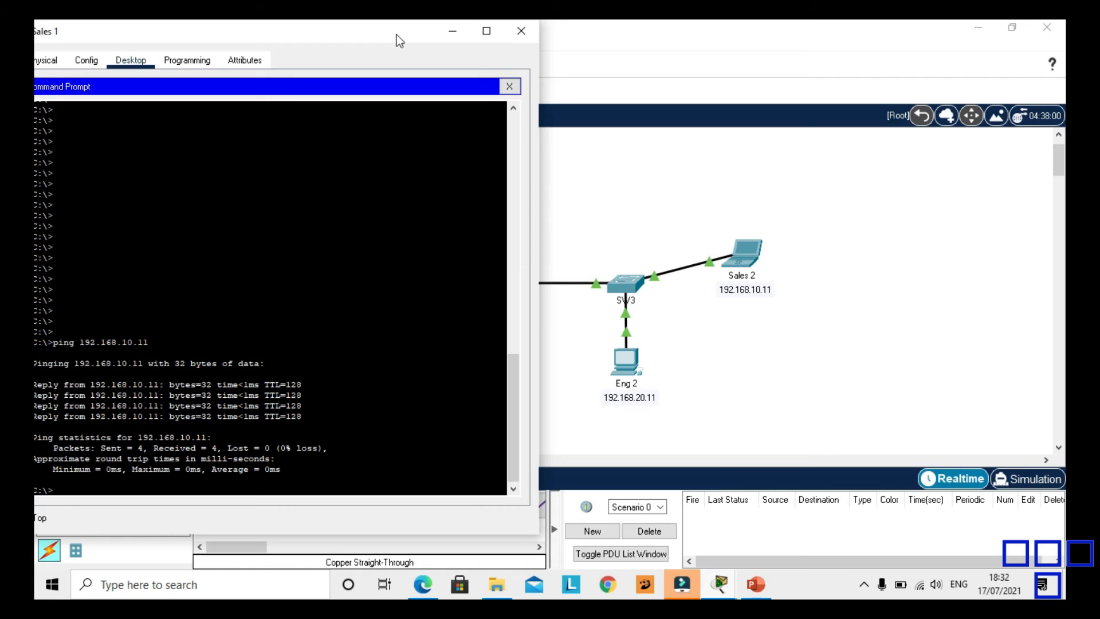
Step: Uncover Eng 1 in the topology and ping it at 192.168.20.10 from Sales 1
drag(399, 40, 852, 87)
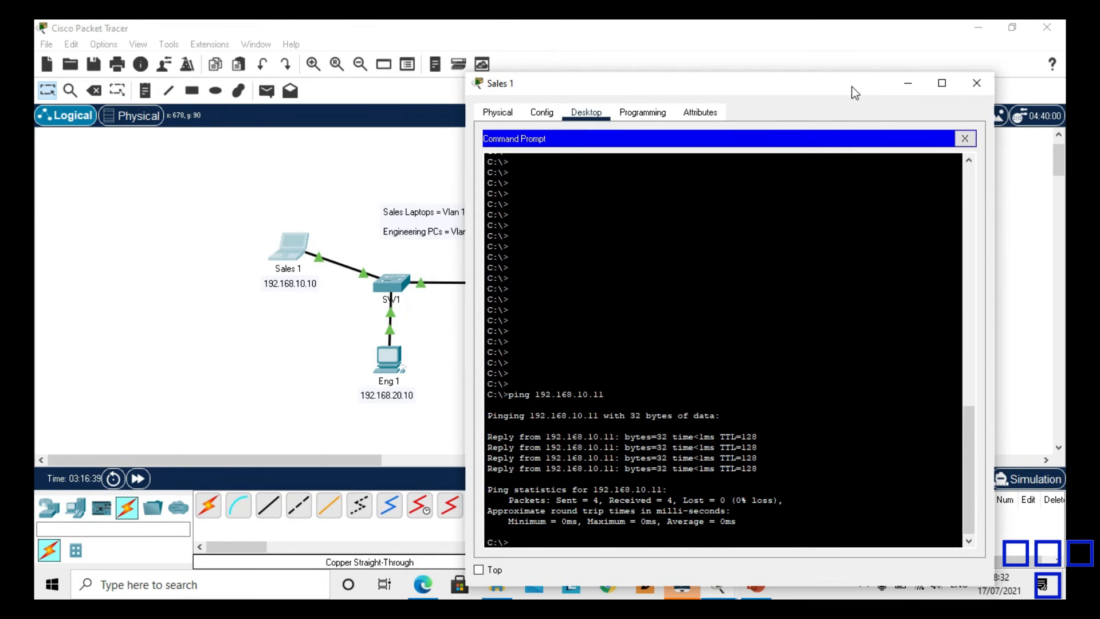
text(ping 192.168.)
text(20.10)
key(Return)
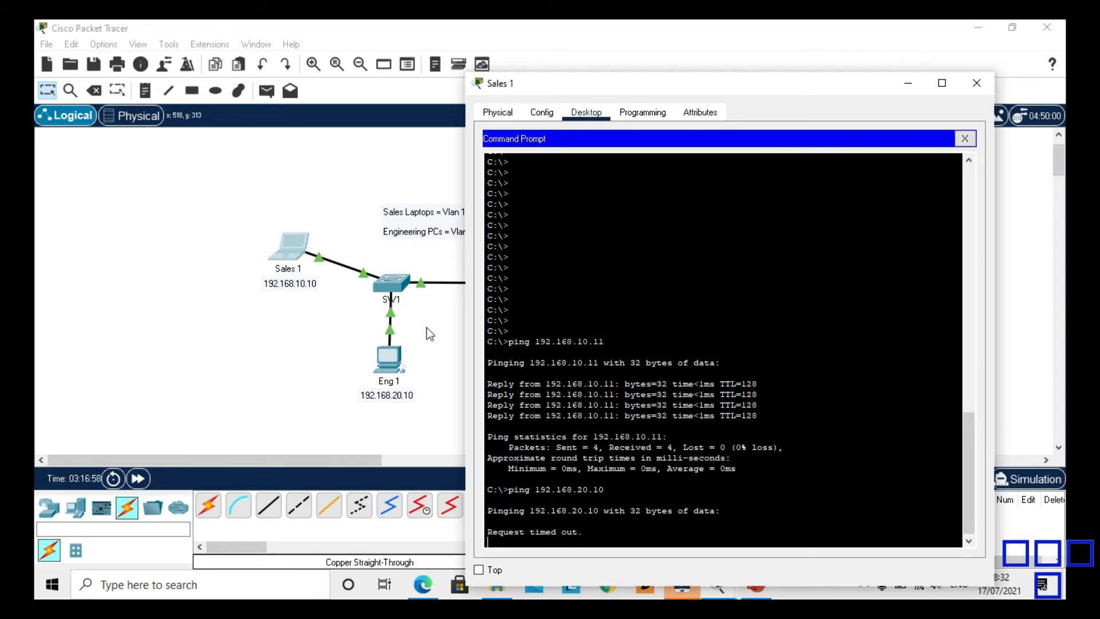
mouse_move(735, 86)
mouse_down()
mouse_move(817, 61)
mouse_move(725, 86)
mouse_up()
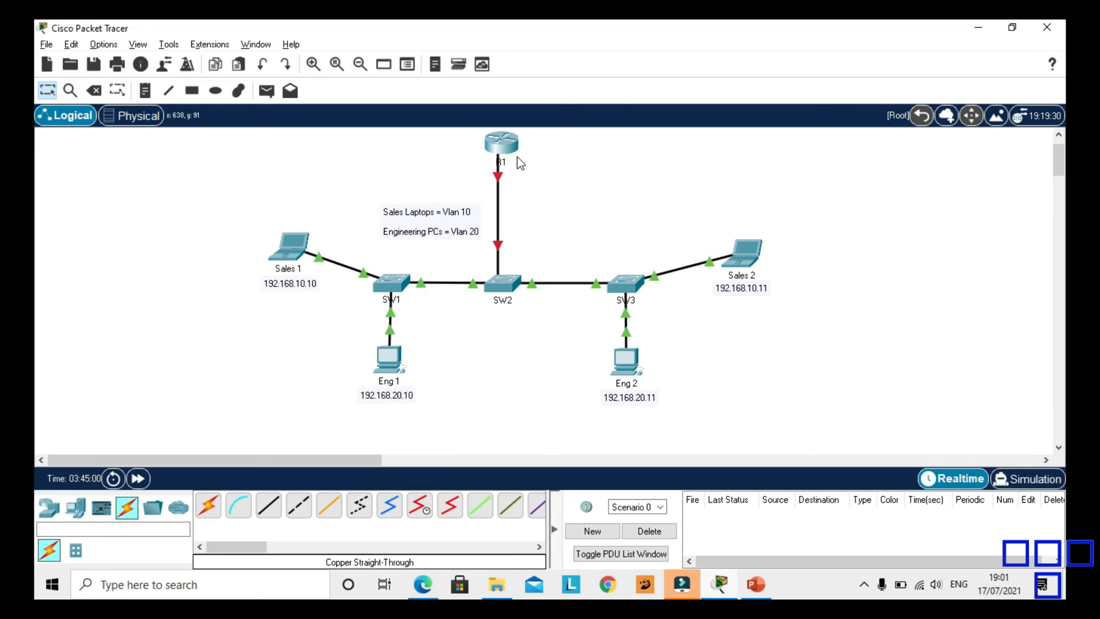
Step: Open R1's command line beside the topology, enter global configuration mode and enable interface g0/1 with no shut
click(515, 142)
drag(542, 44, 826, 50)
click(653, 425)
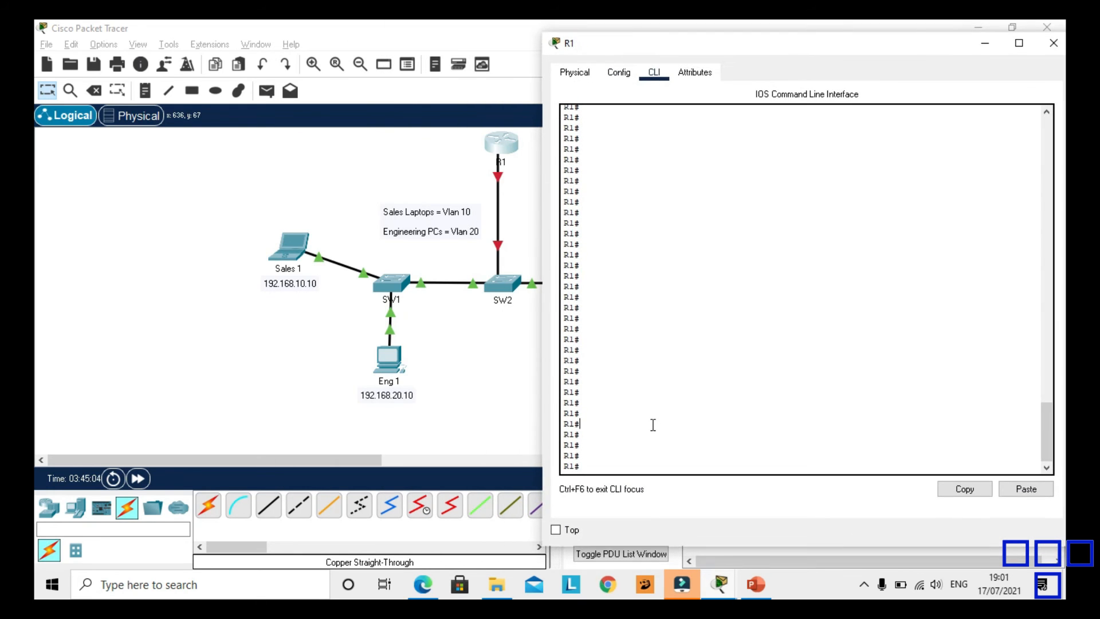
text(conf t)
key(Return)
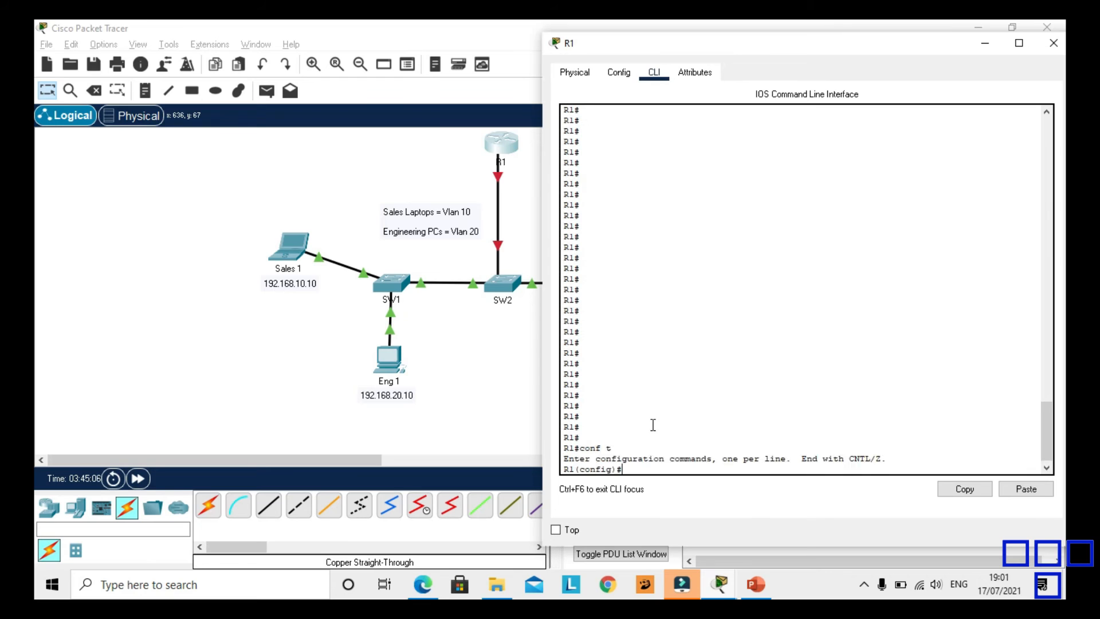
text(int g0/1)
key(BackSpace)
text(1)
key(Return)
text(no shut)
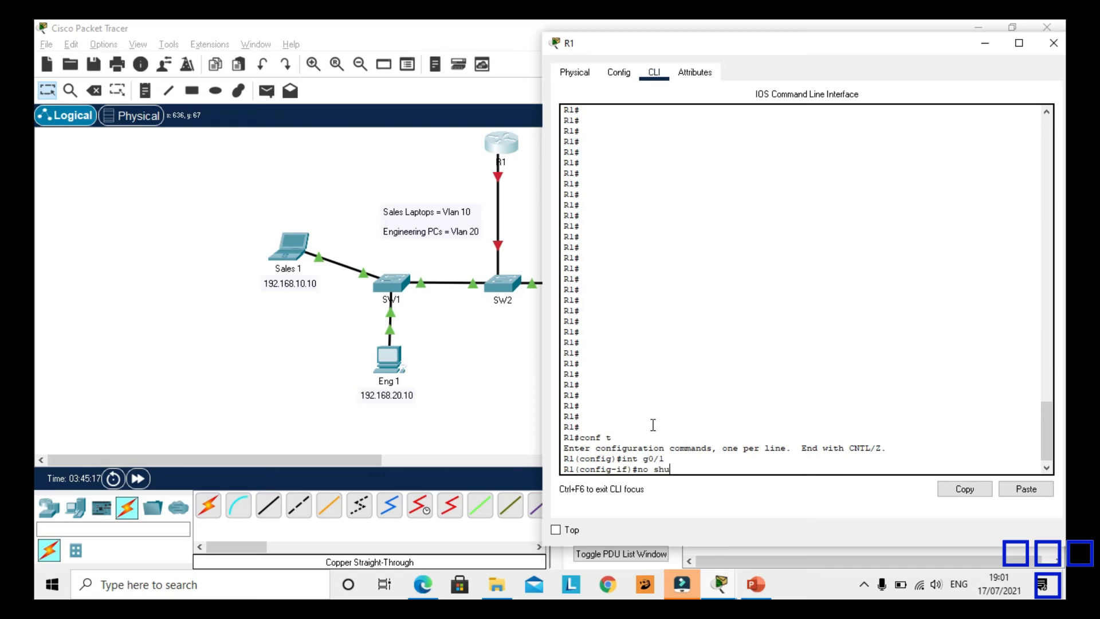
key(Return)
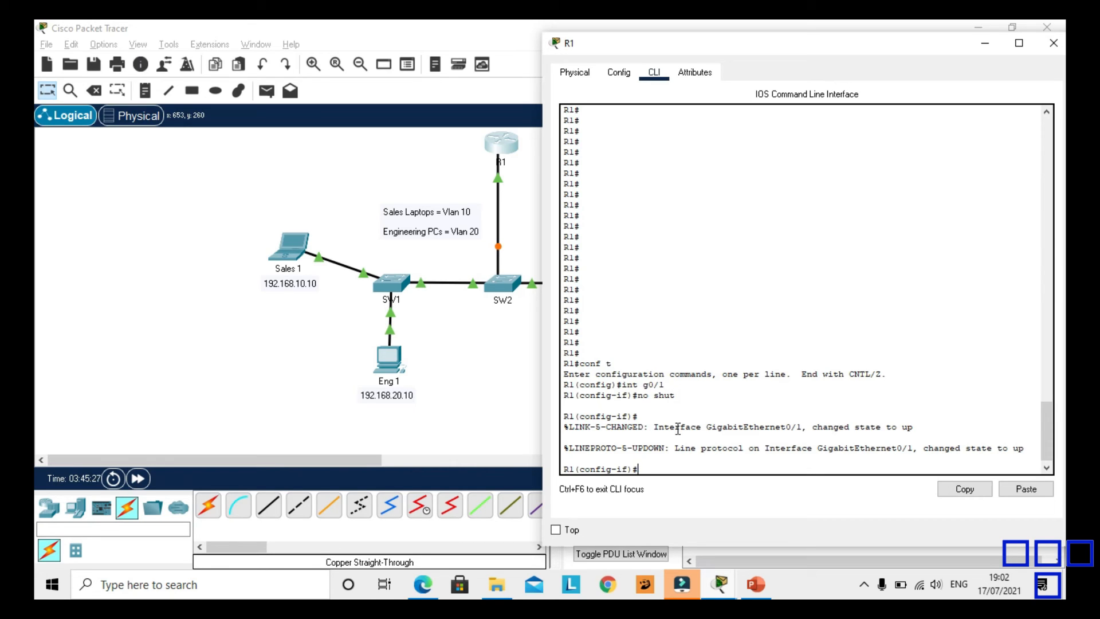
Step: Create subinterface g0/1.1 on R1 with dot1q encapsulation for VLAN 10
text(int)
text(g0/1.1)
key(Return)
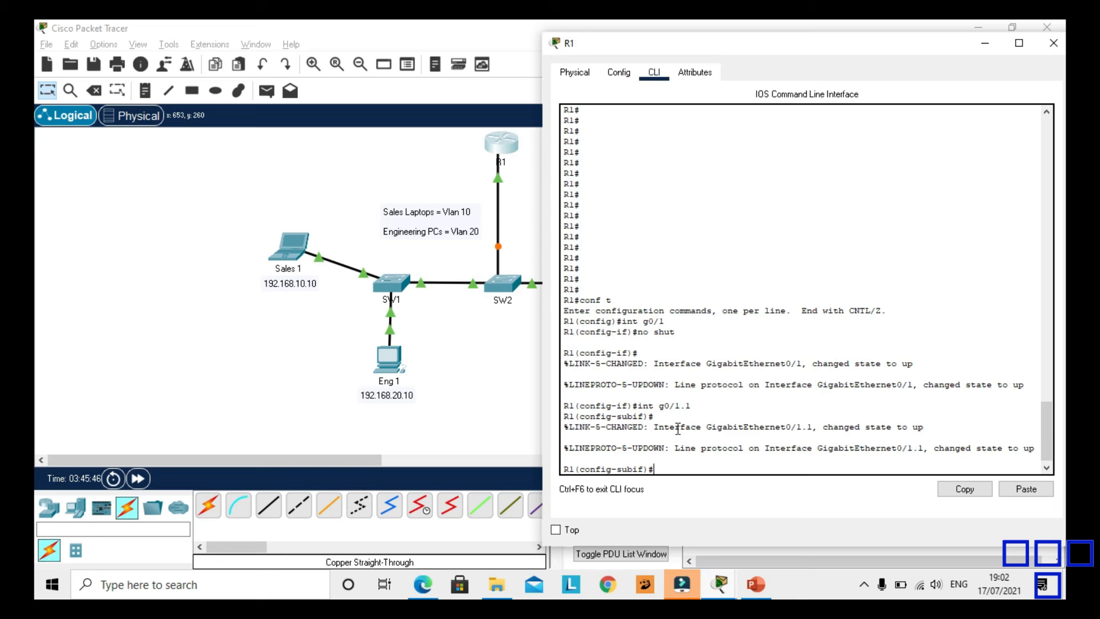
text(if)#encap)
key(Tab)
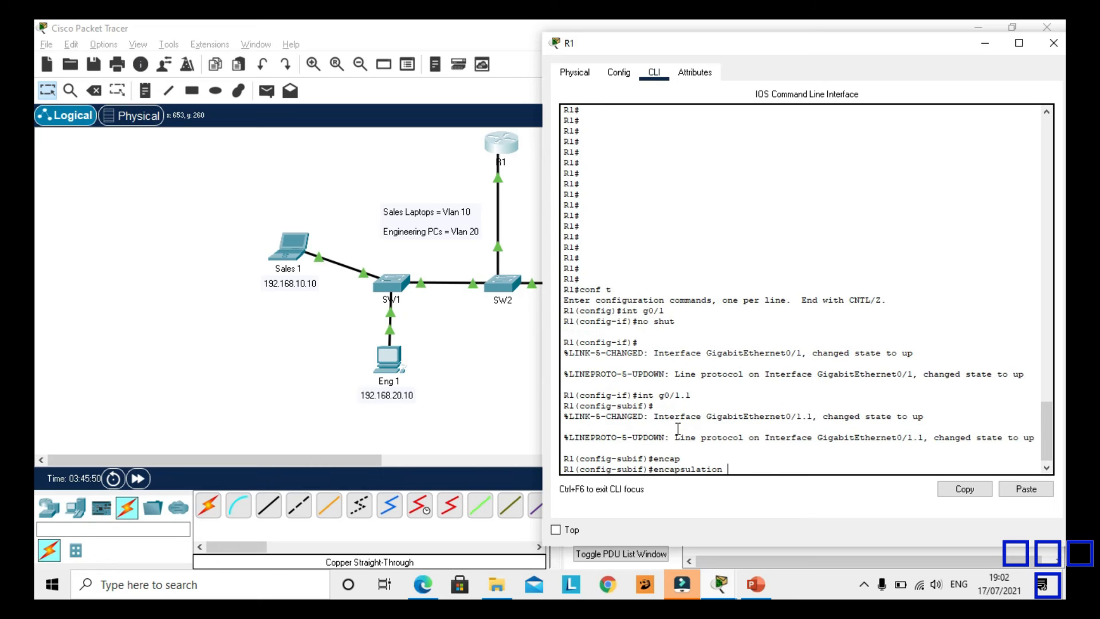
text(dot1q)
text( ?)
text(10)
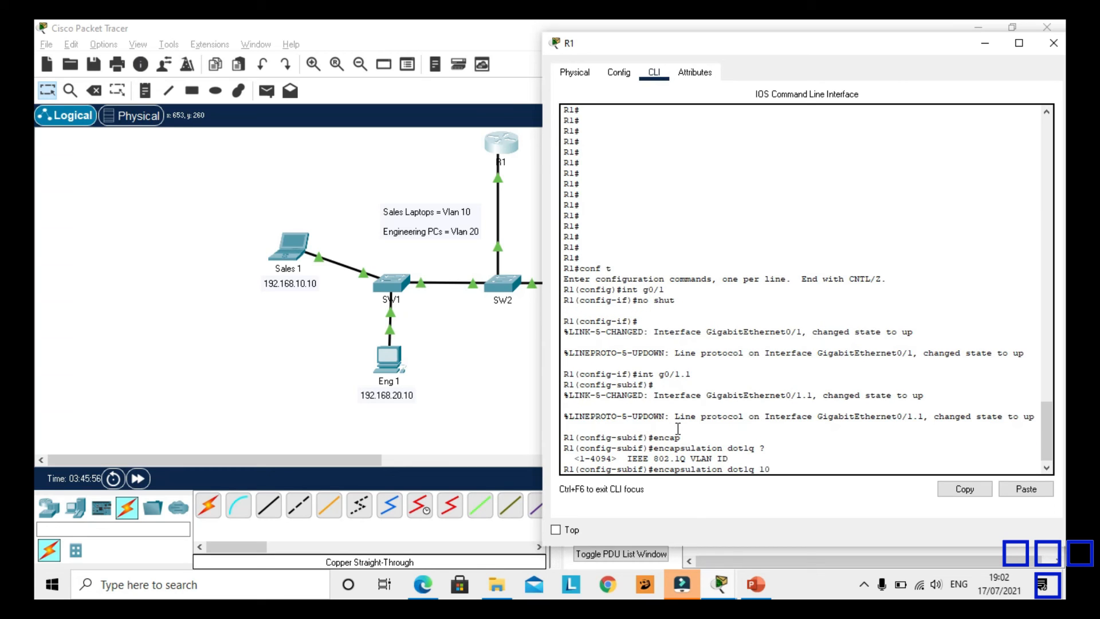
key(Return)
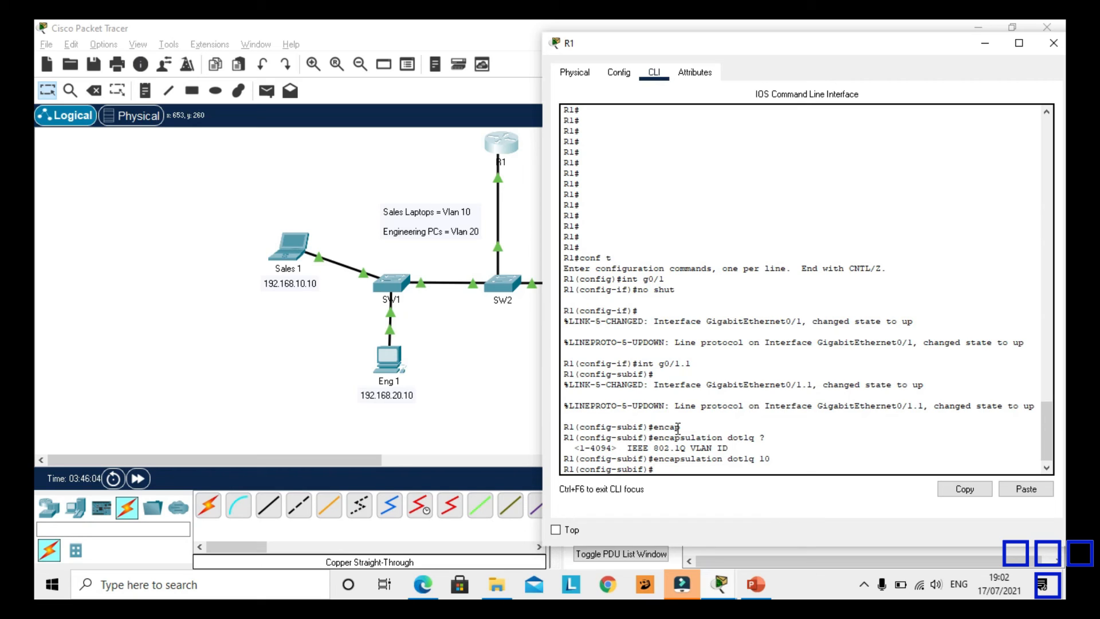
Step: Assign R1's subinterface g0/1.1 the IP address 192.168.10.254 with mask 255.255.255.0
text(ip add 192.168.10.254)
key(Return)
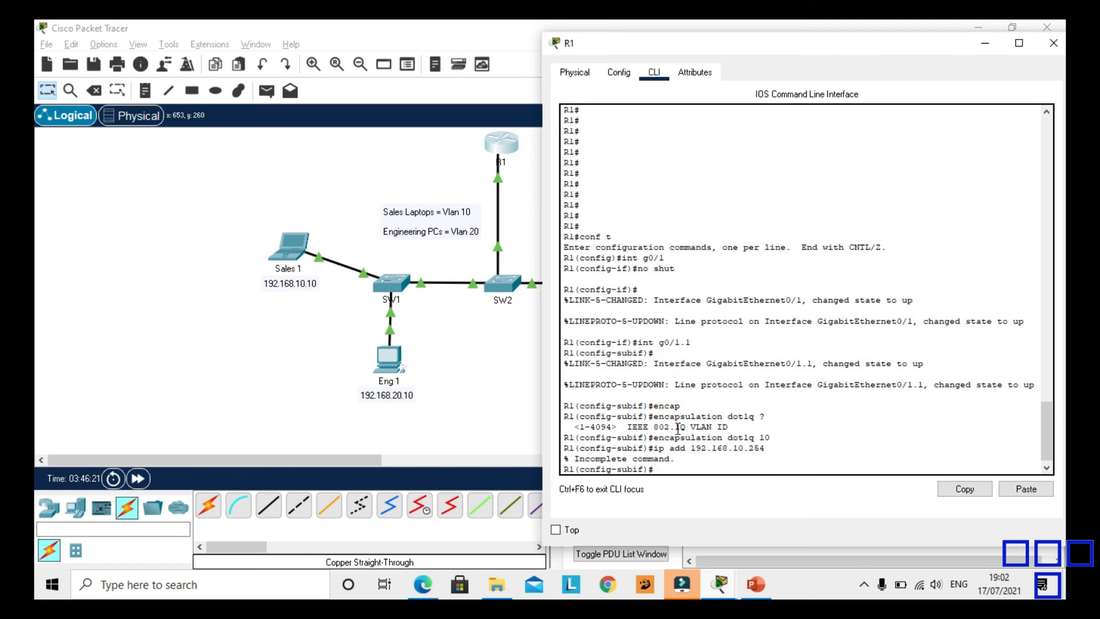
key(Up)
text(255.255.255)
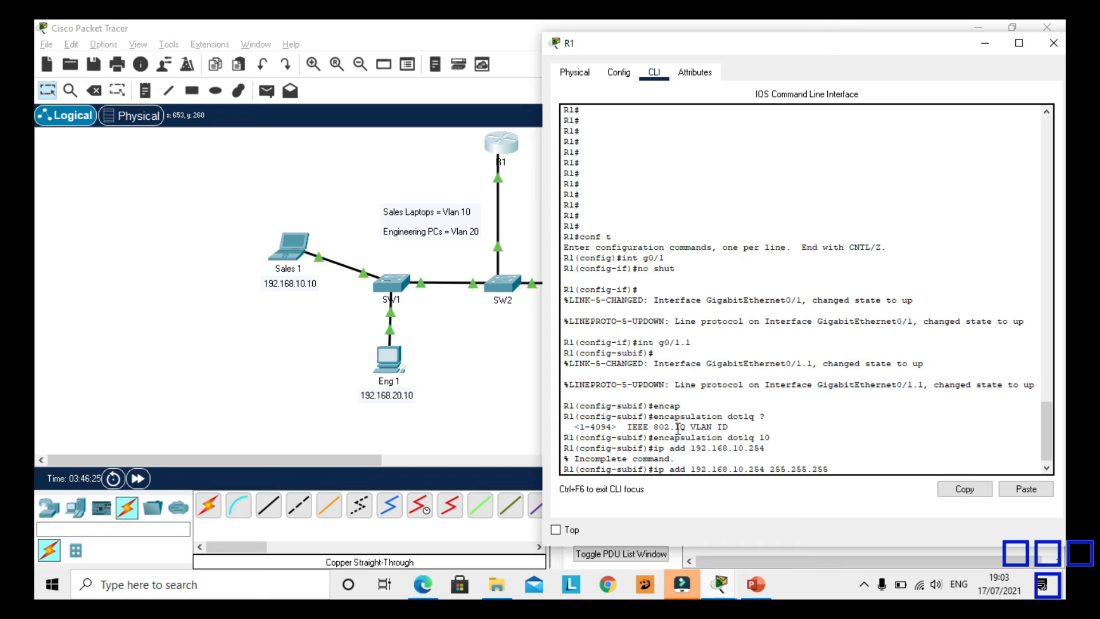
text(.0)
key(Return)
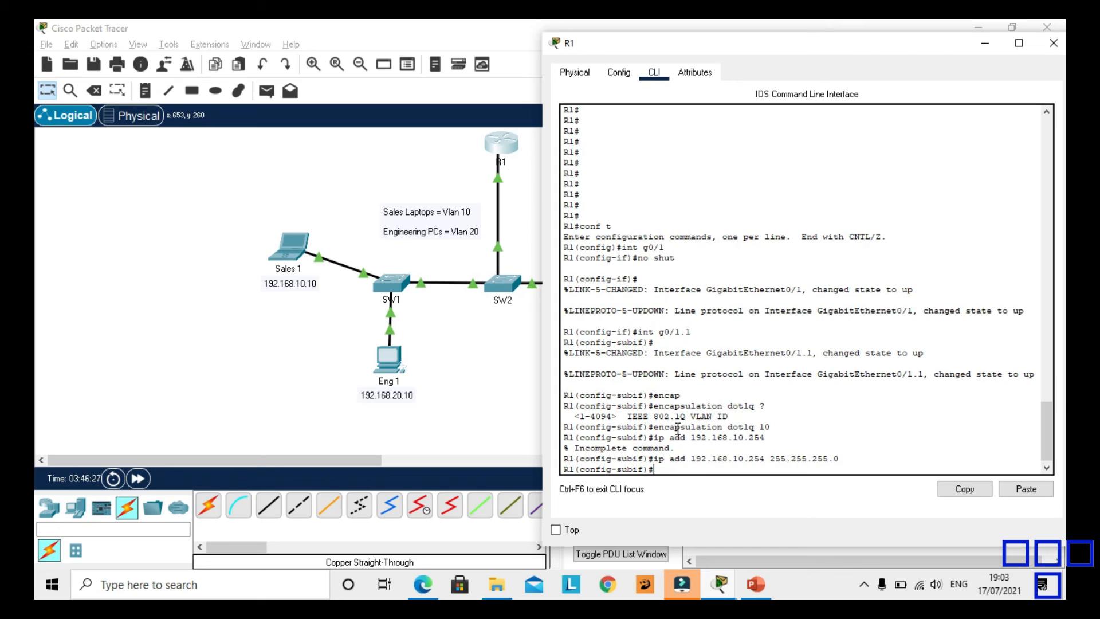
Step: Create subinterface g0/1.2 on R1 with dot1q encapsulation for VLAN 20
text(int g0/1.2)
key(Return)
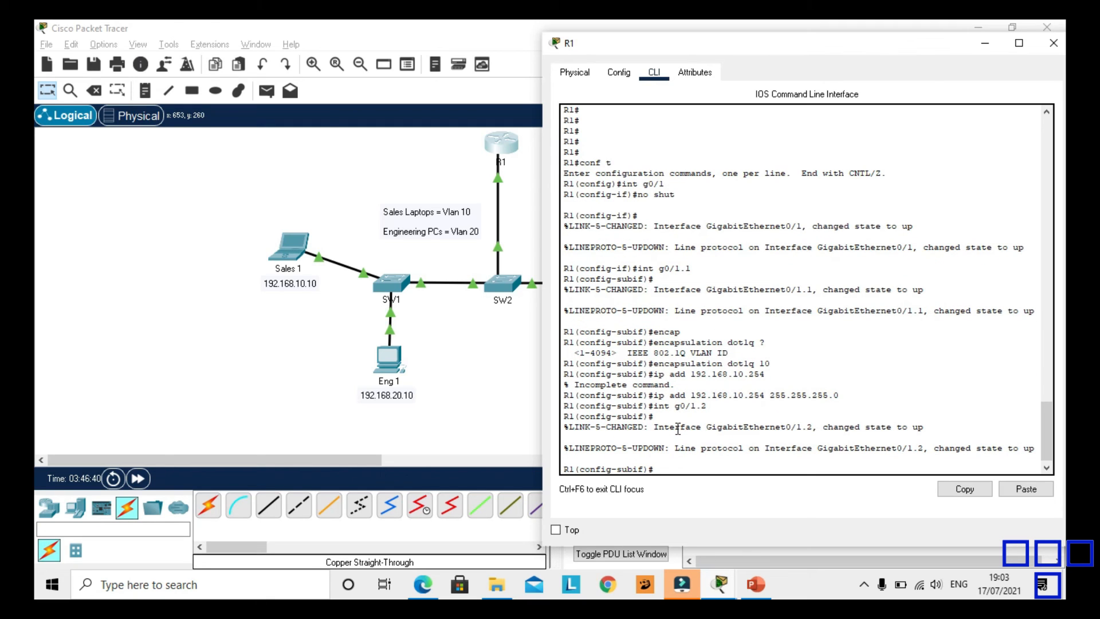
text(if)#en)
key(Tab)
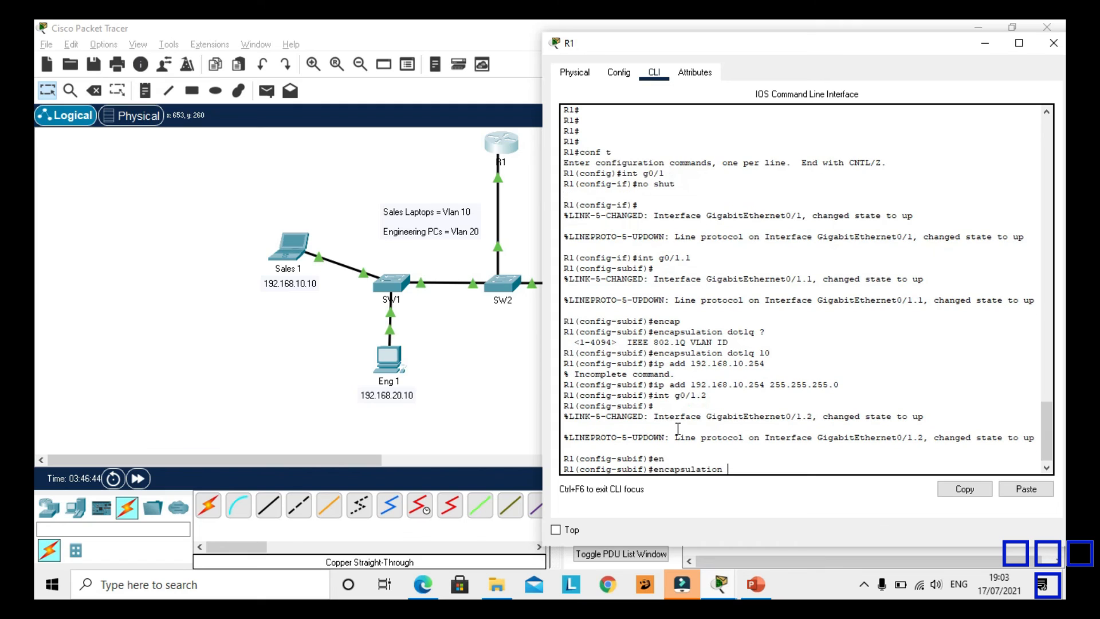
text(dot1q 20)
key(Return)
Step: Assign R1's subinterface g0/1.2 the IP address 192.168.20.254 with mask 255.255.255.0
text(ip add 192)
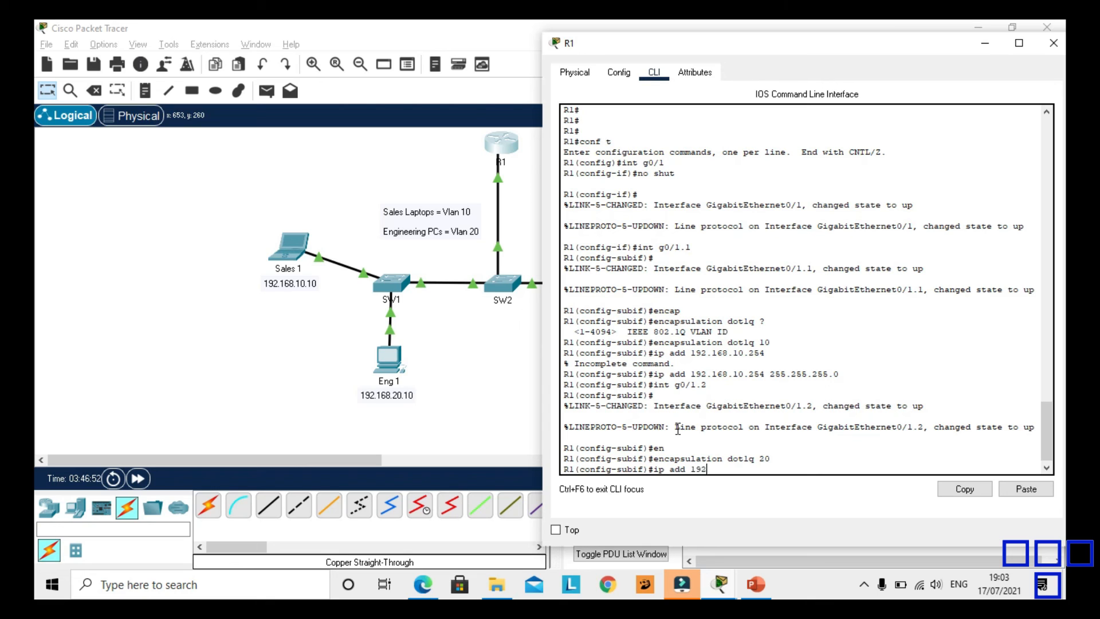
text(.168.20.254 255.255.255.0)
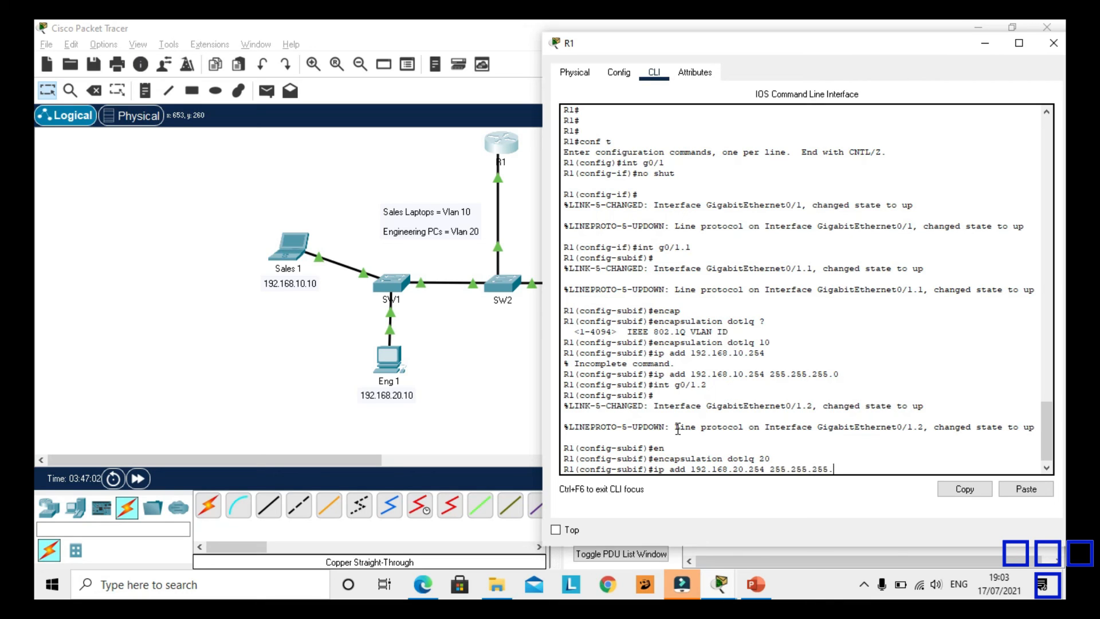
key(Return)
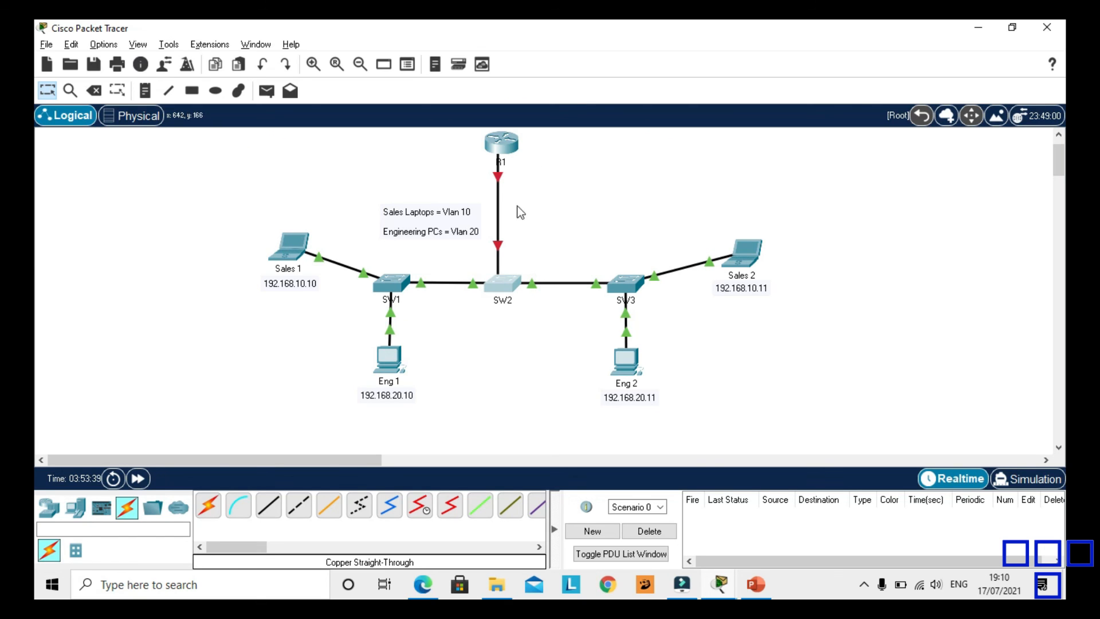
Step: Open SW2's command line beside the topology and list its CDP neighbors to identify the port facing R1
mouse_move(504, 153)
click(511, 281)
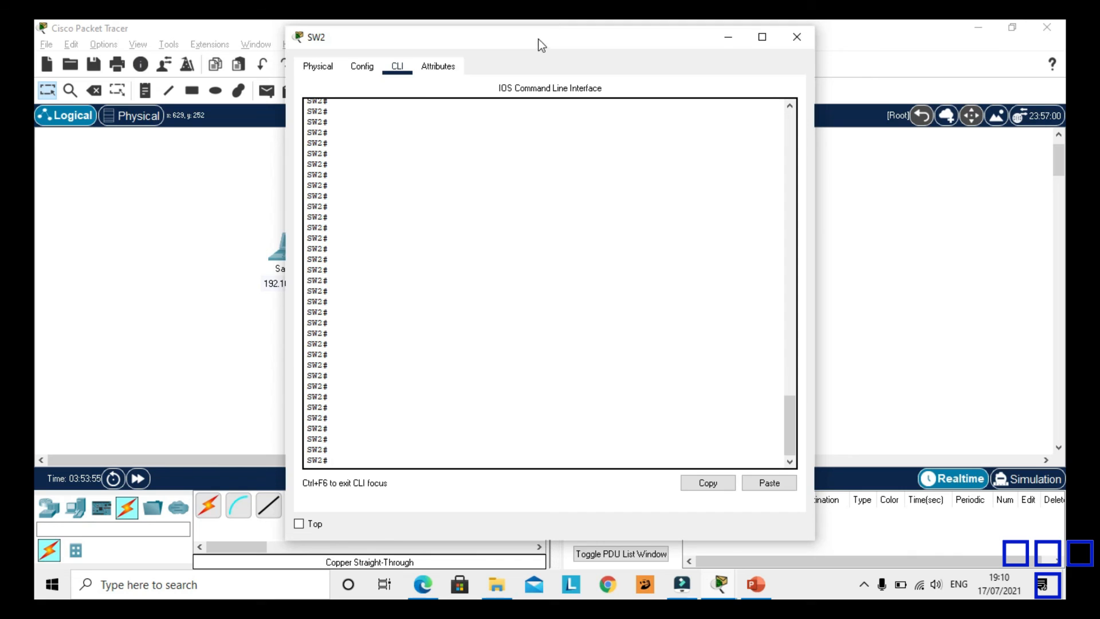
drag(544, 39, 795, 33)
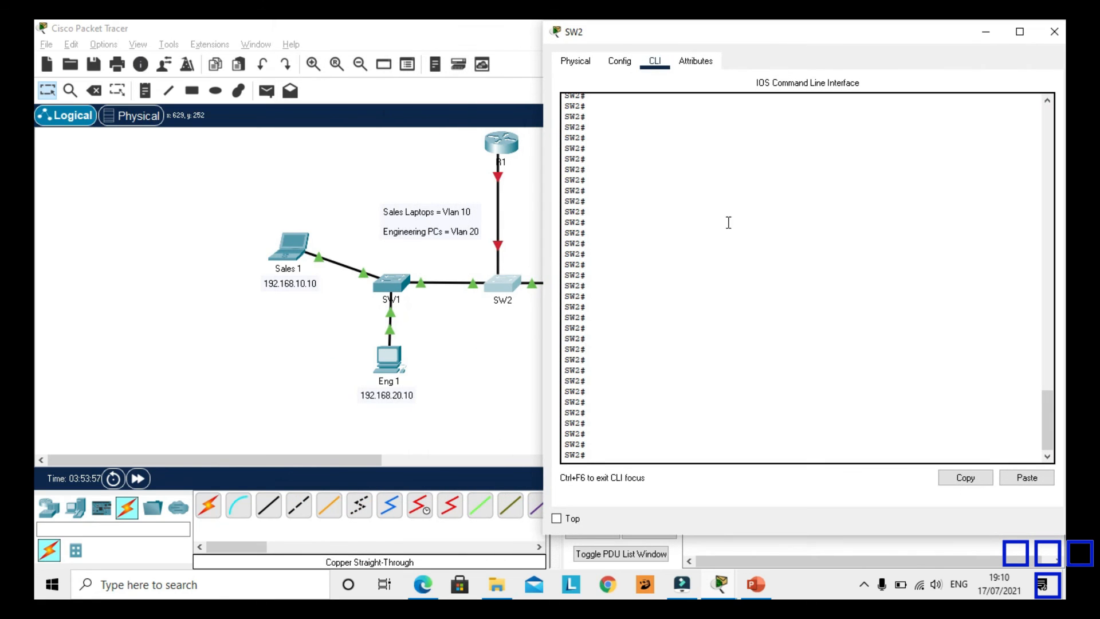
key(Return)
text(do)
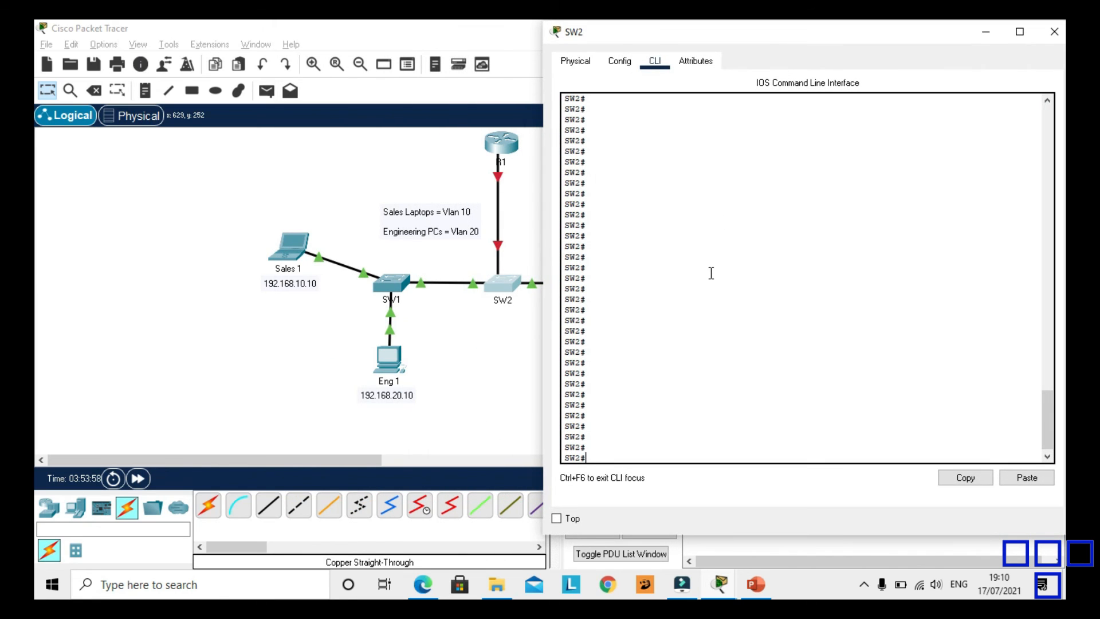
key(BackSpace)
text(sh cdp n)
key(Return)
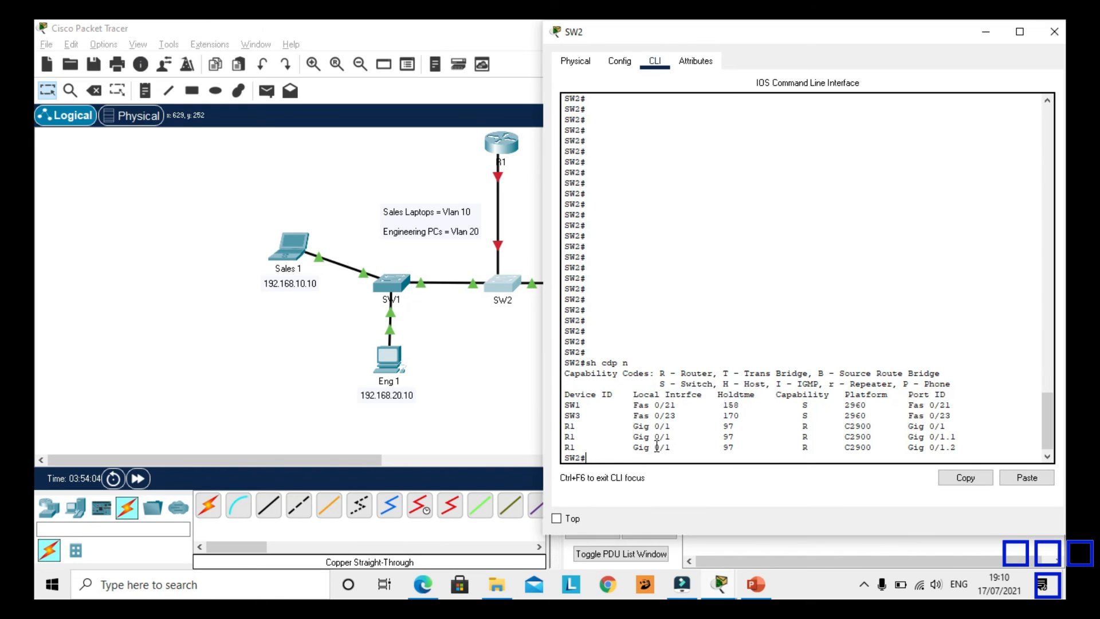
Step: Enter configuration mode for SW2's interface g0/1 and set the switchport to trunk mode
text(conf t)
key(Return)
text(int )
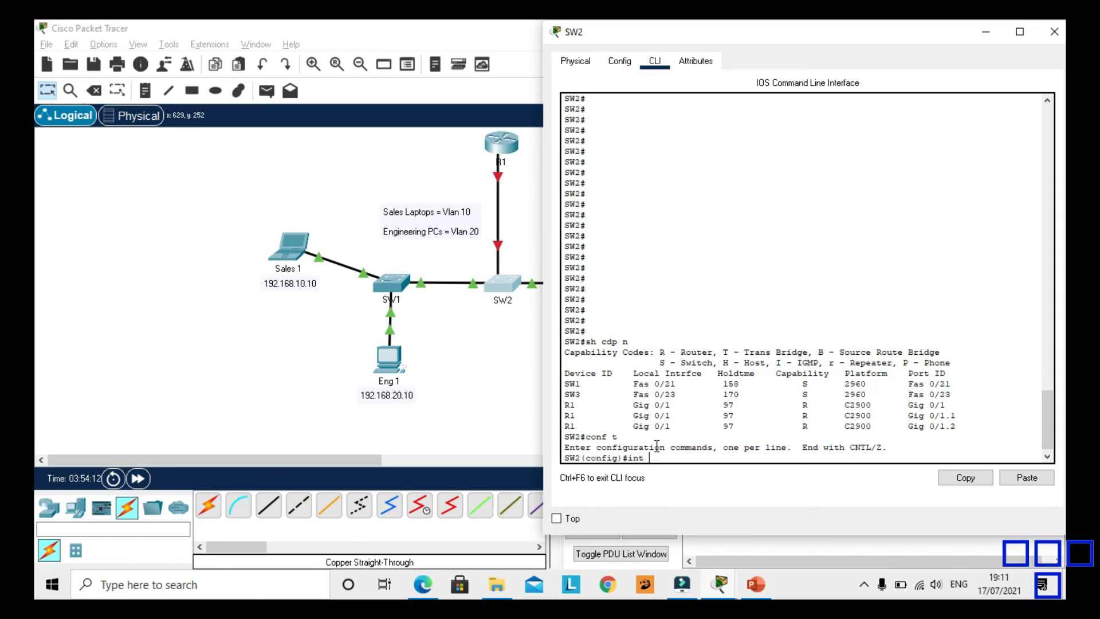
text(f0)
key(BackSpace)
key(BackSpace)
text(g0/1)
key(Return)
text(sw)
key(Tab)
text(m)
key(Tab)
text(trunk)
key(Return)
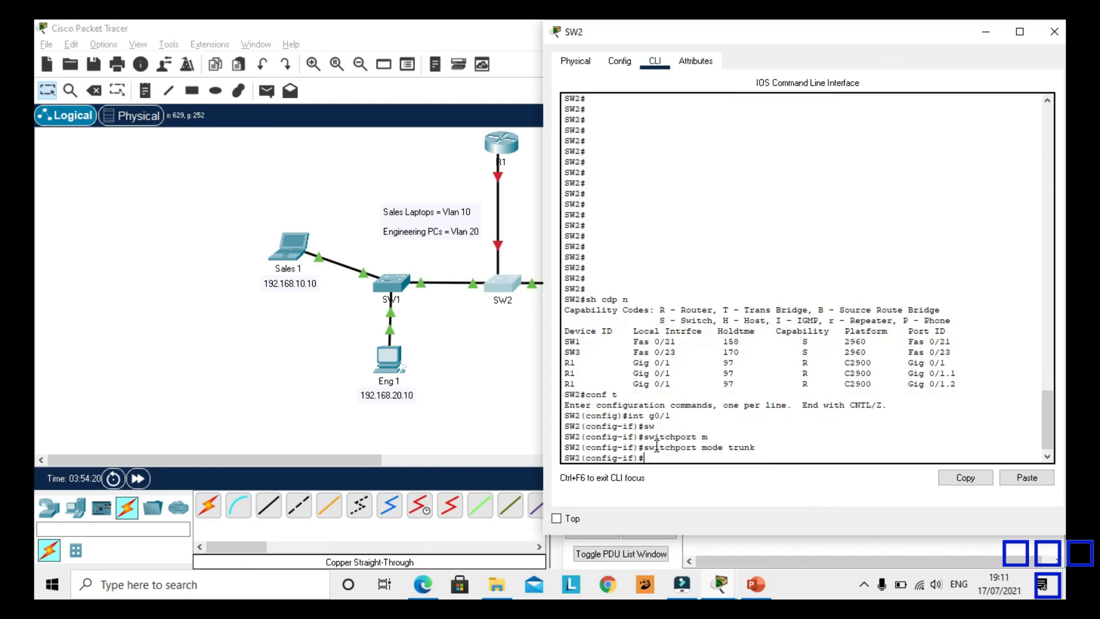
Step: Enable SW2's interface g0/1 with no shut and return to the topology
key(Return)
key(Return)
key(Return)
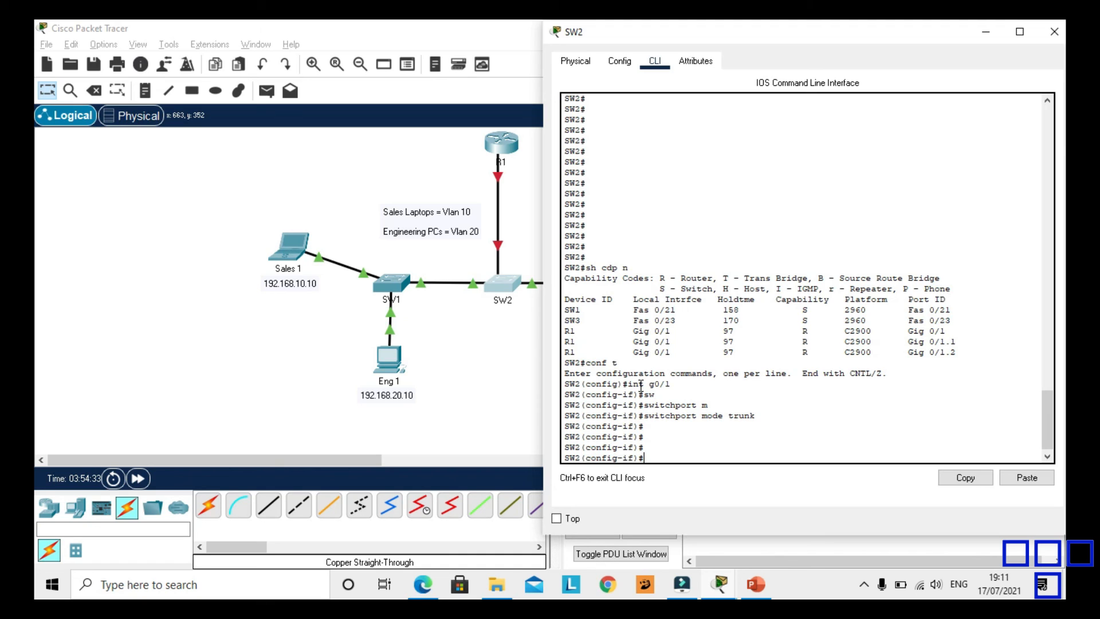
text(no shut)
key(Return)
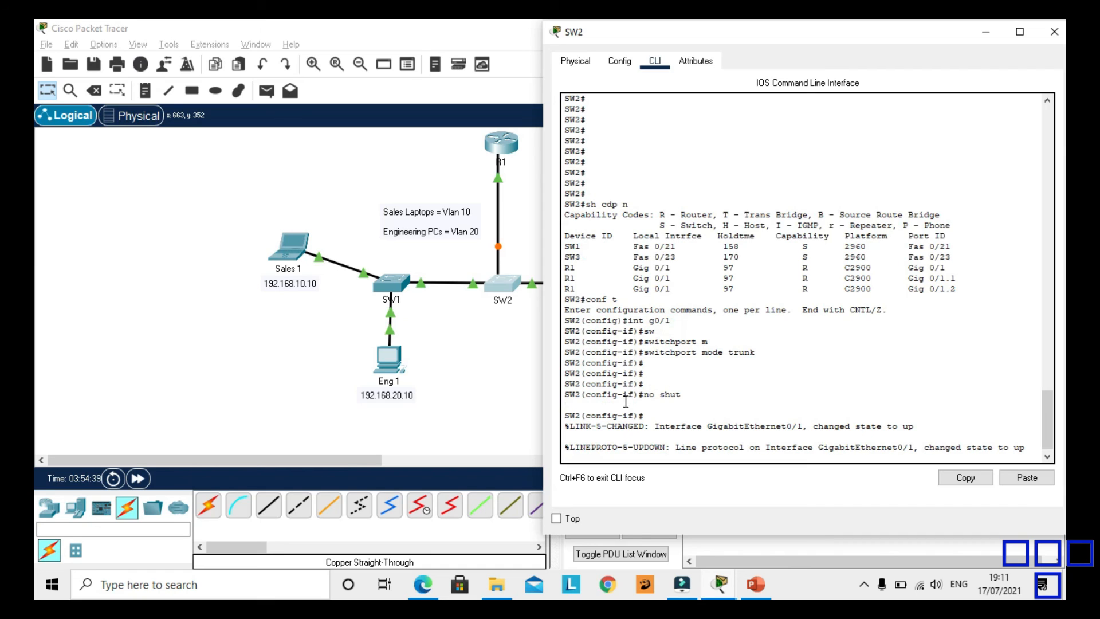
click(509, 401)
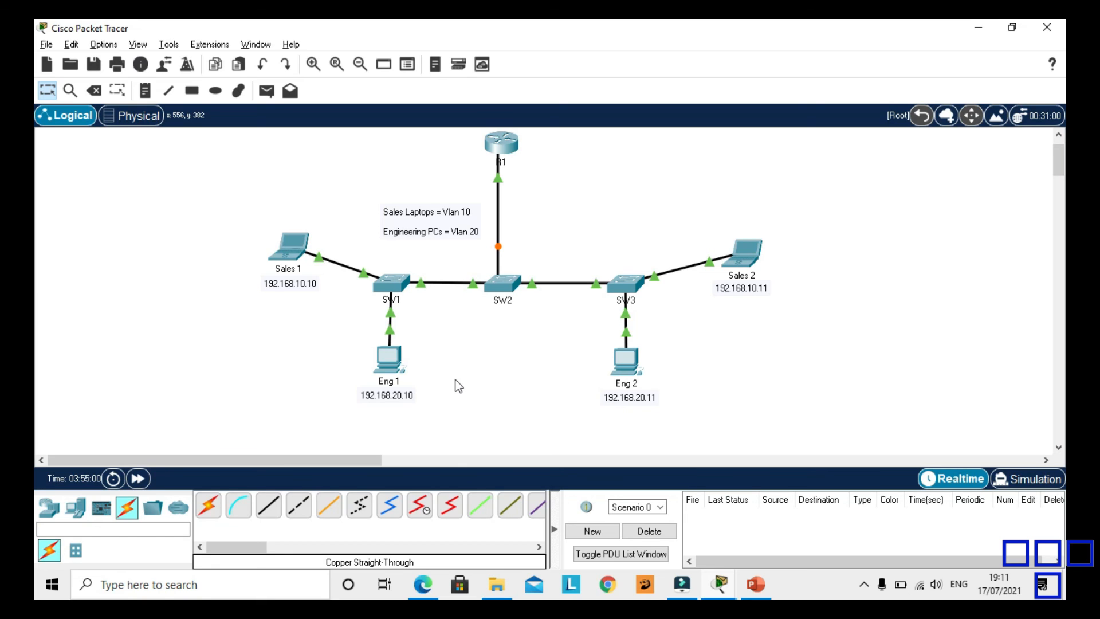
Step: Reopen Sales 1's command prompt and repeat the ping to Eng 1 at 192.168.20.10
click(286, 250)
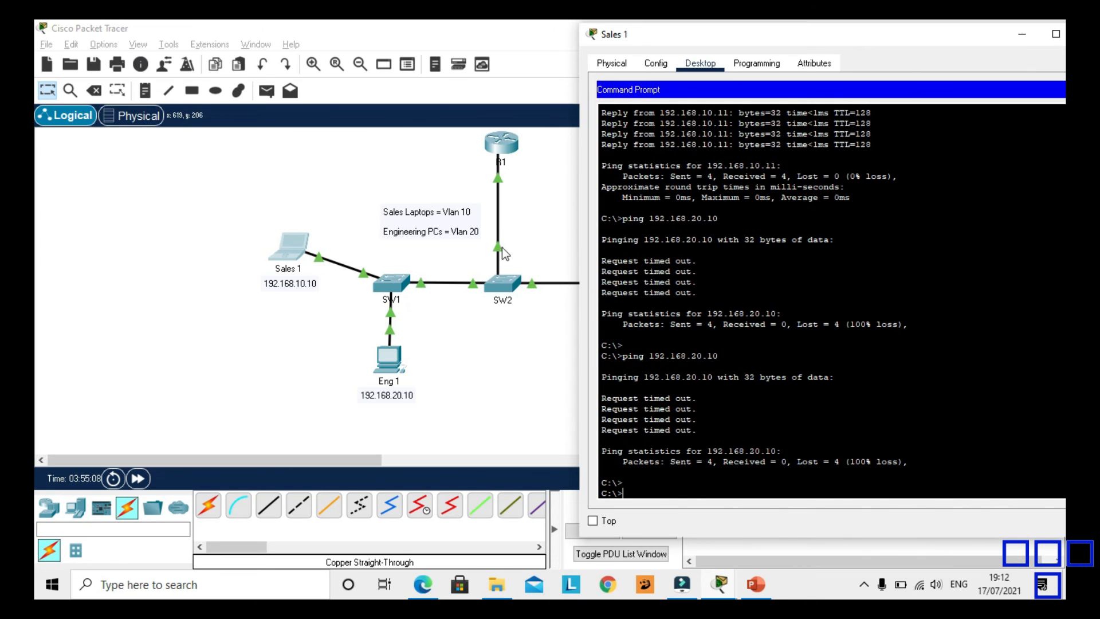
key(Up)
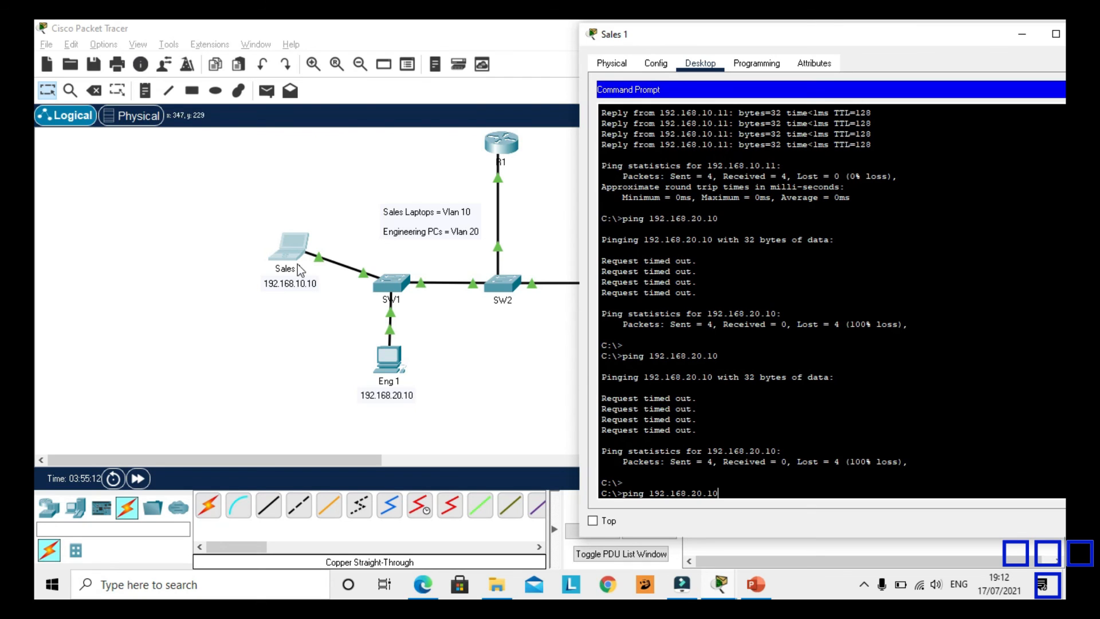
key(Return)
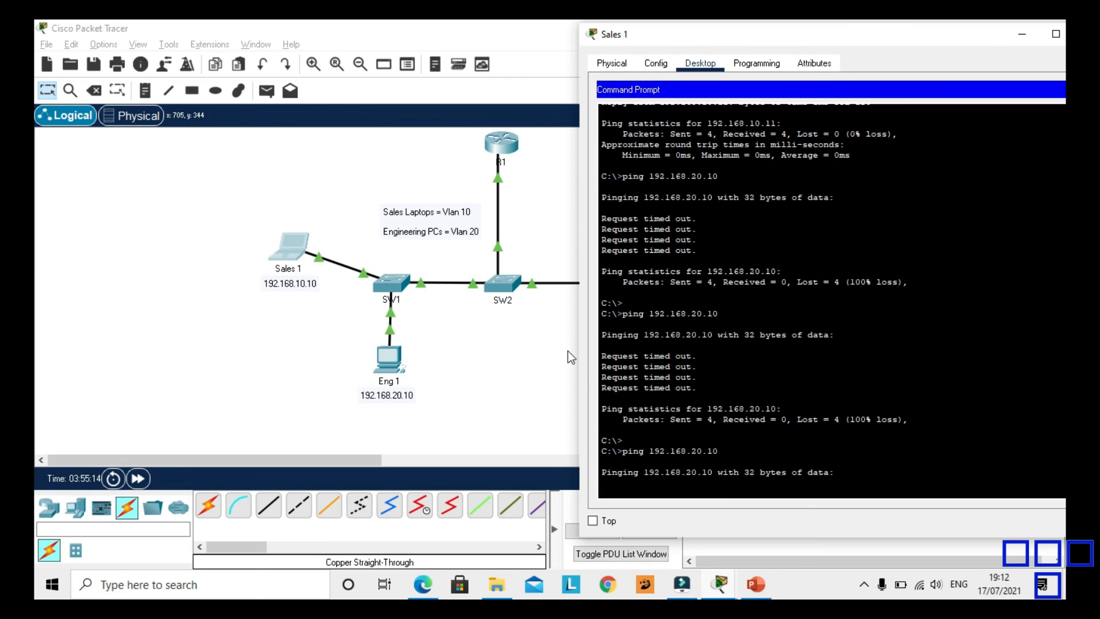